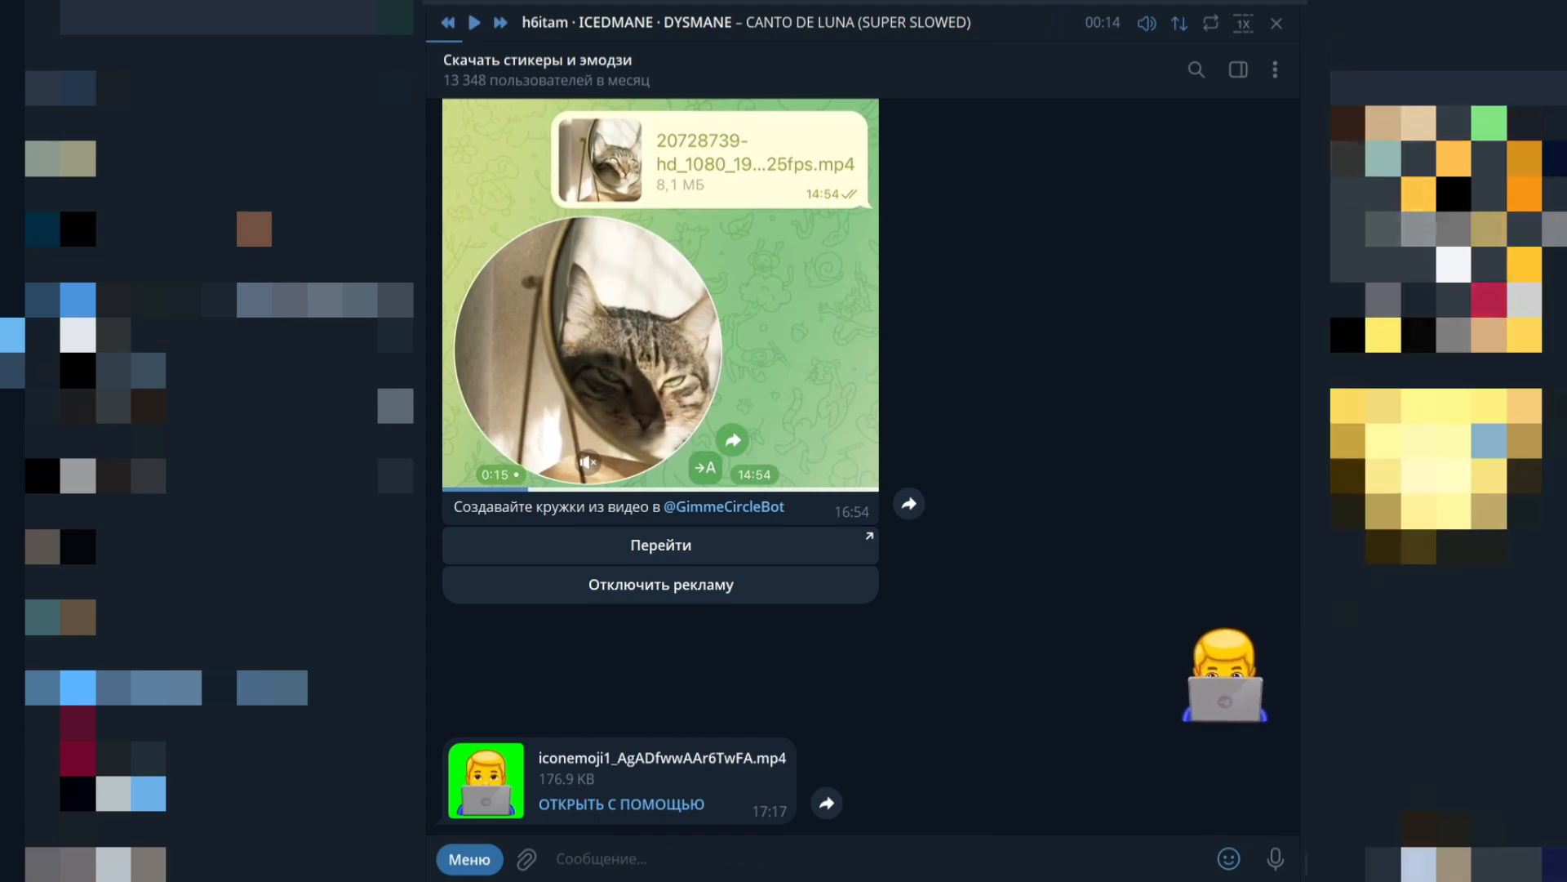
- Send the black TRADE shield emoji to the sticker download bot and request it in JSON format
{"action": "mouse_move", "coordinate": [1229, 858]}
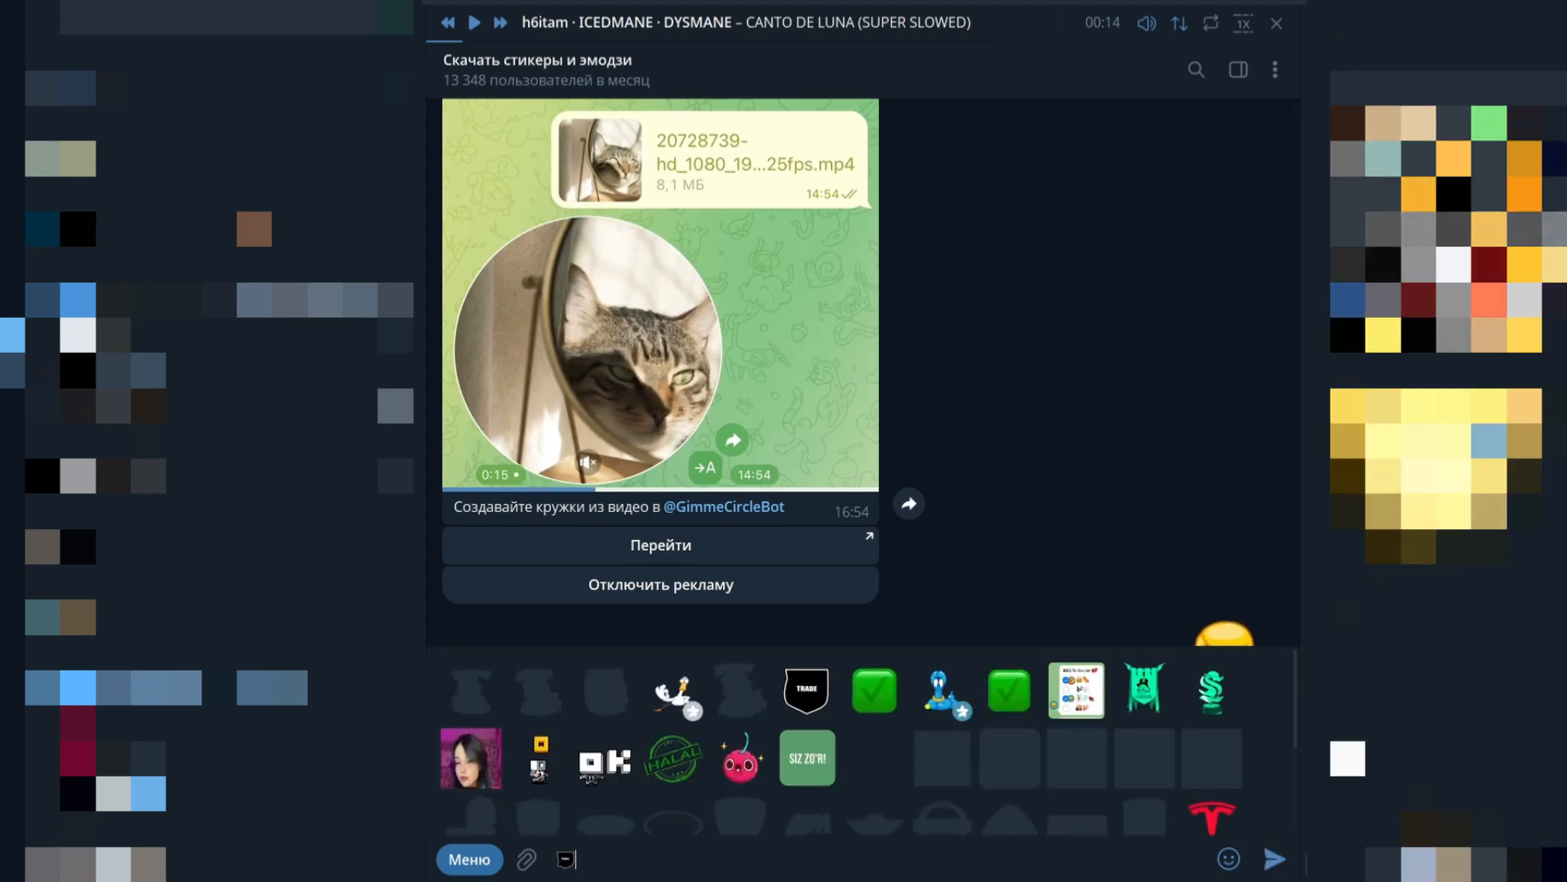
{"action": "left_click", "coordinate": [1254, 810]}
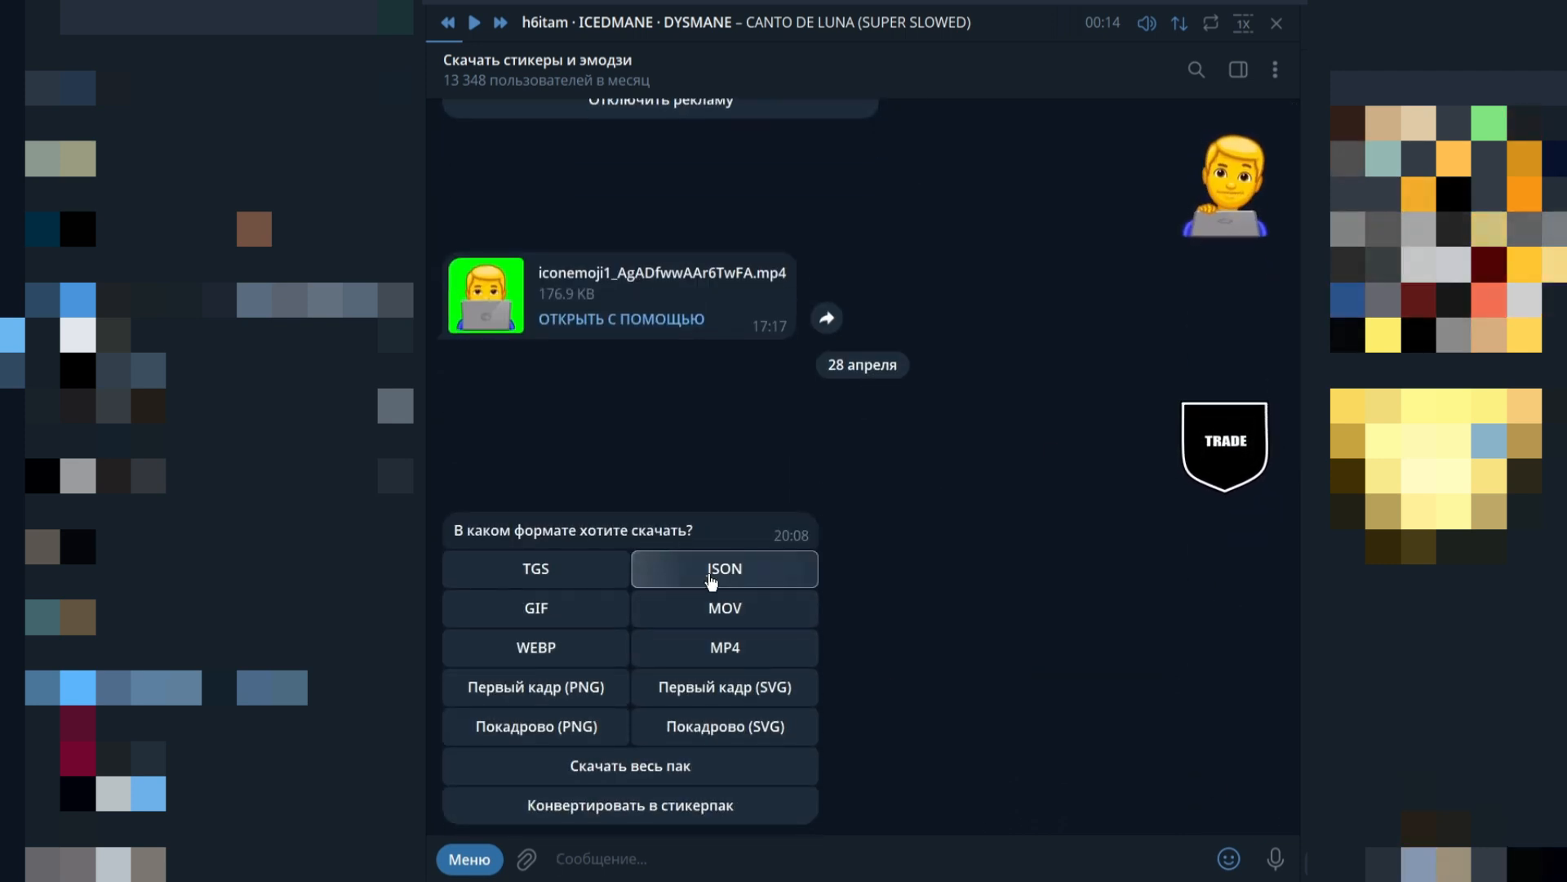
{"action": "left_click", "coordinate": [715, 581]}
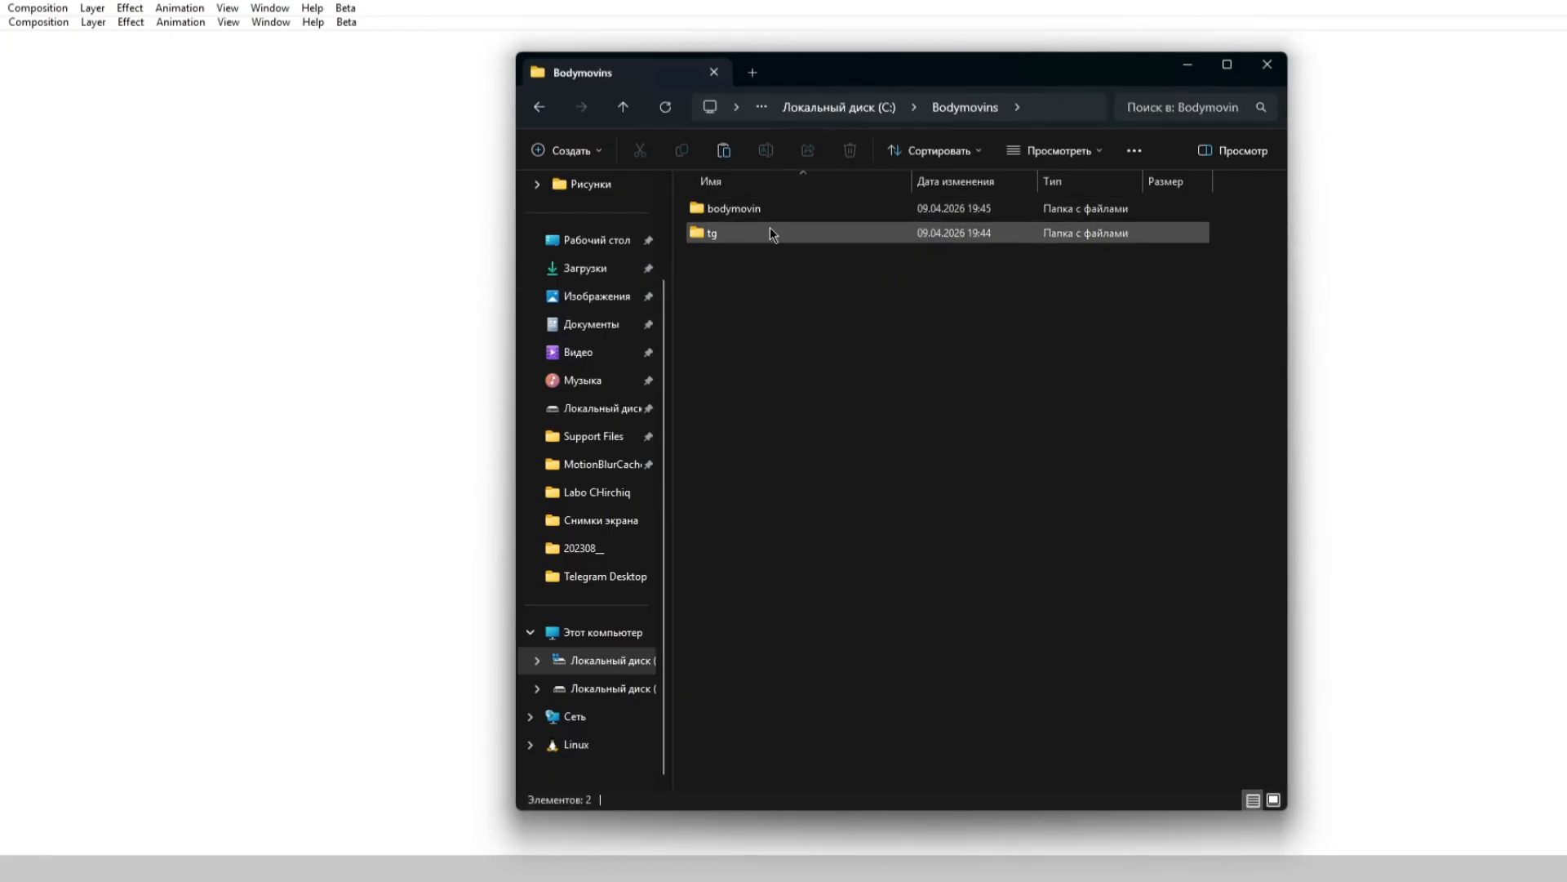
- Copy the bodymovin folder from the Bodymovins folder on drive C
{"action": "left_click", "coordinate": [756, 214]}
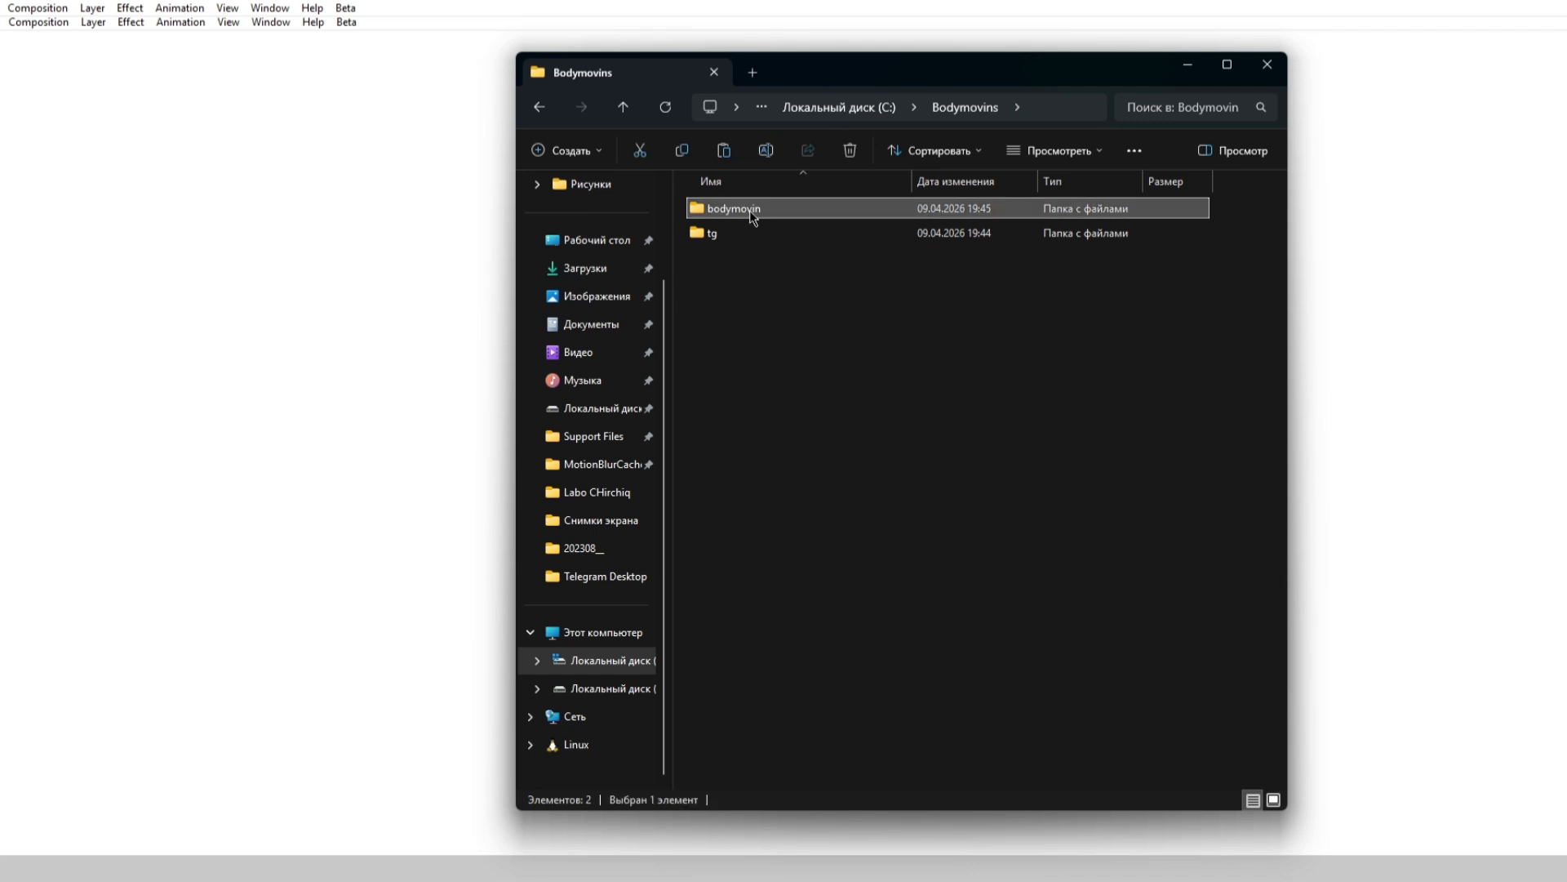
{"action": "right_click", "coordinate": [752, 216]}
{"action": "left_click", "coordinate": [837, 235]}
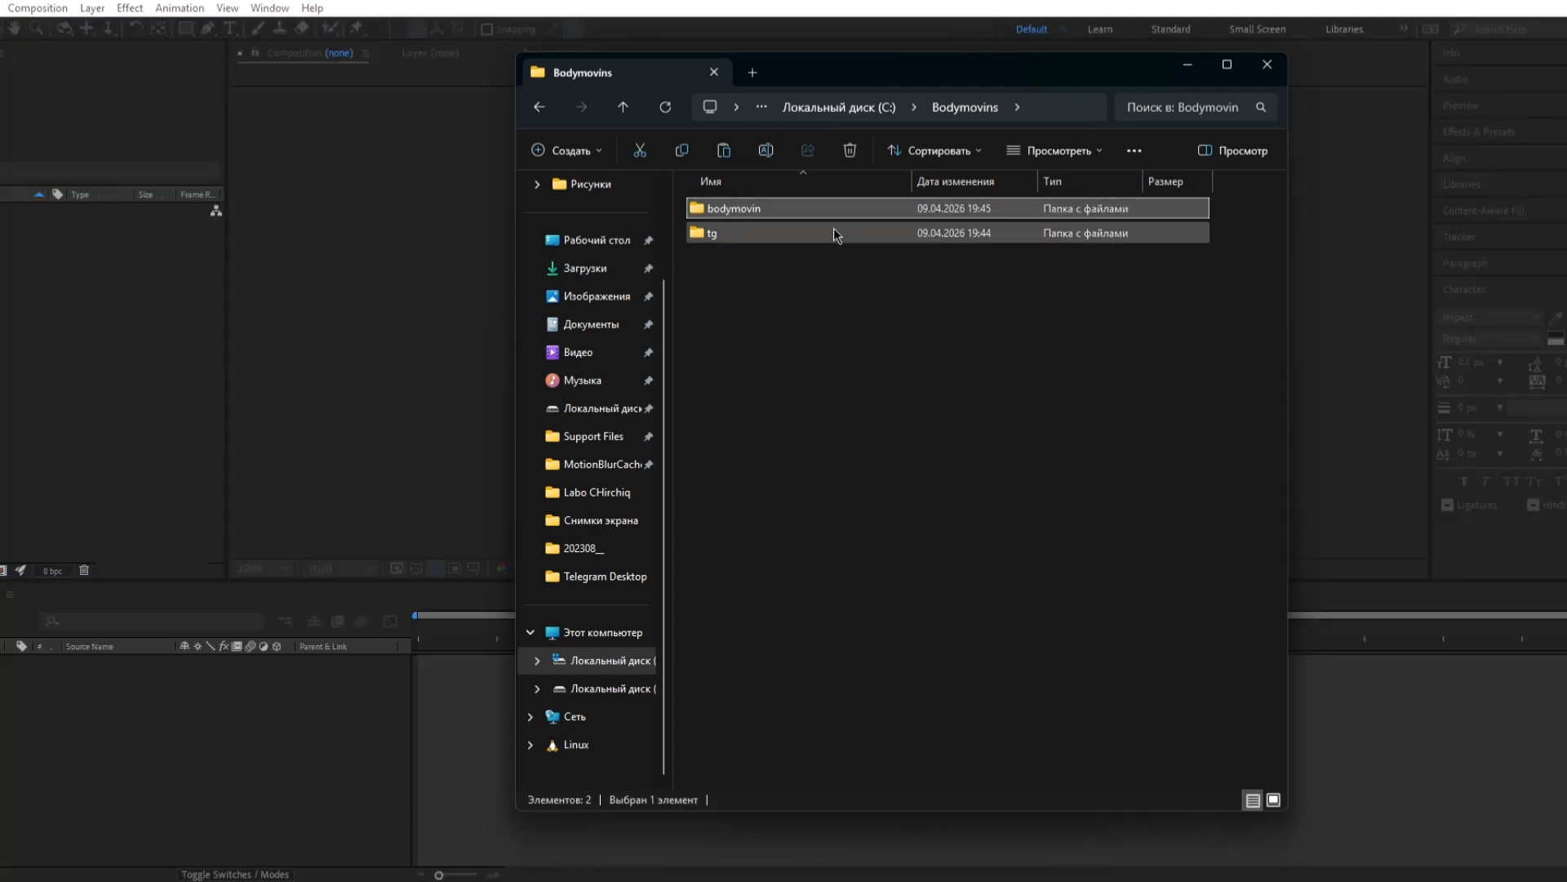
{"action": "right_click", "coordinate": [752, 215]}
{"action": "left_click", "coordinate": [835, 232]}
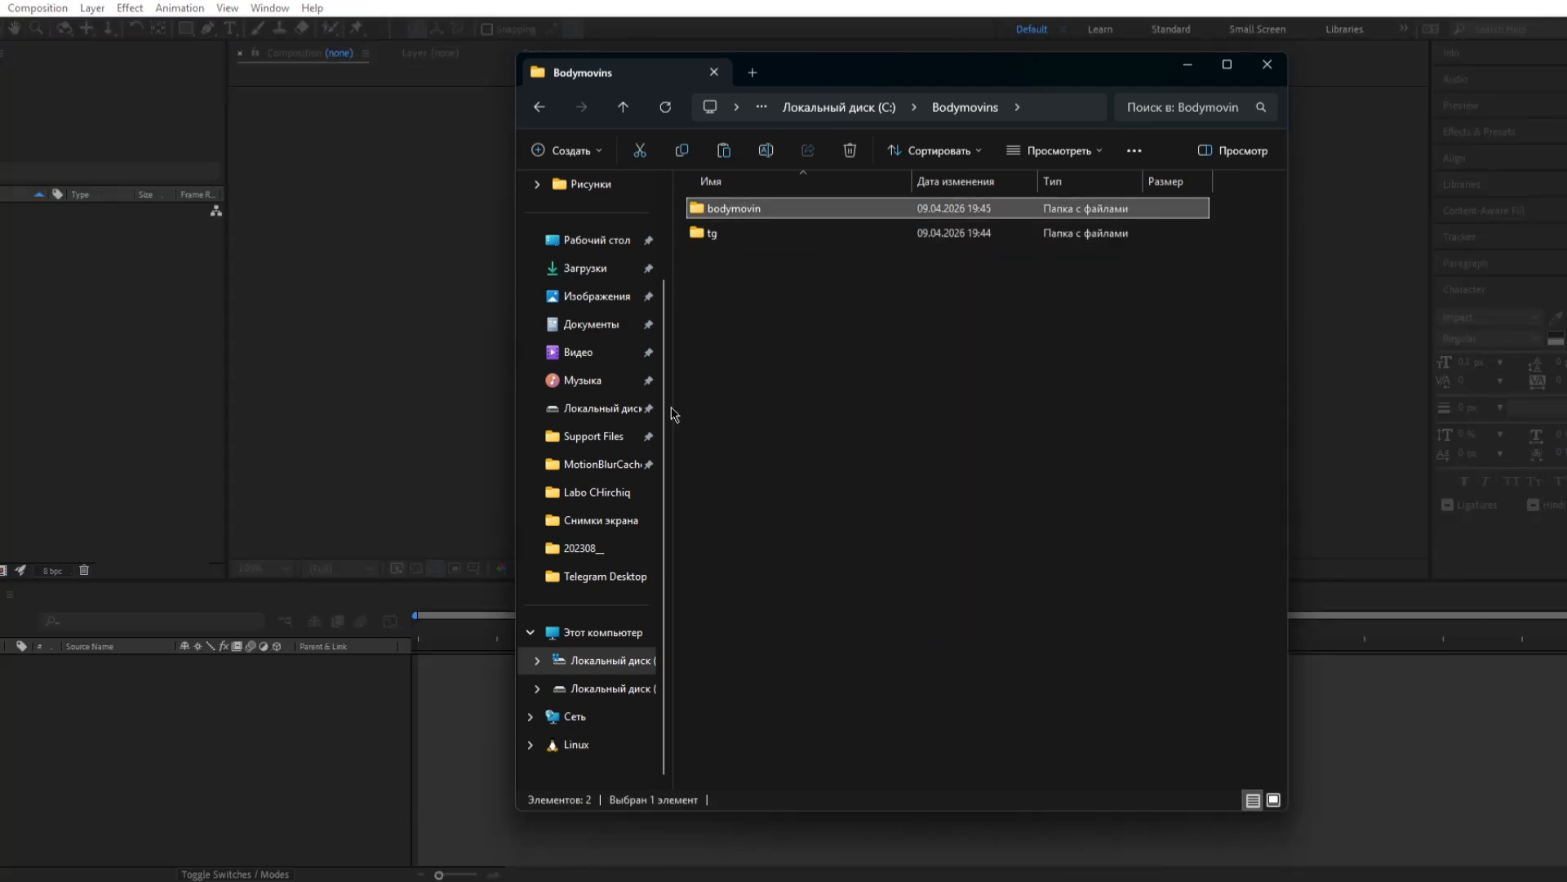
- Delete the existing bodymovin folder from the Adobe After Effects 2021 Support Files folder
{"action": "left_click", "coordinate": [596, 436]}
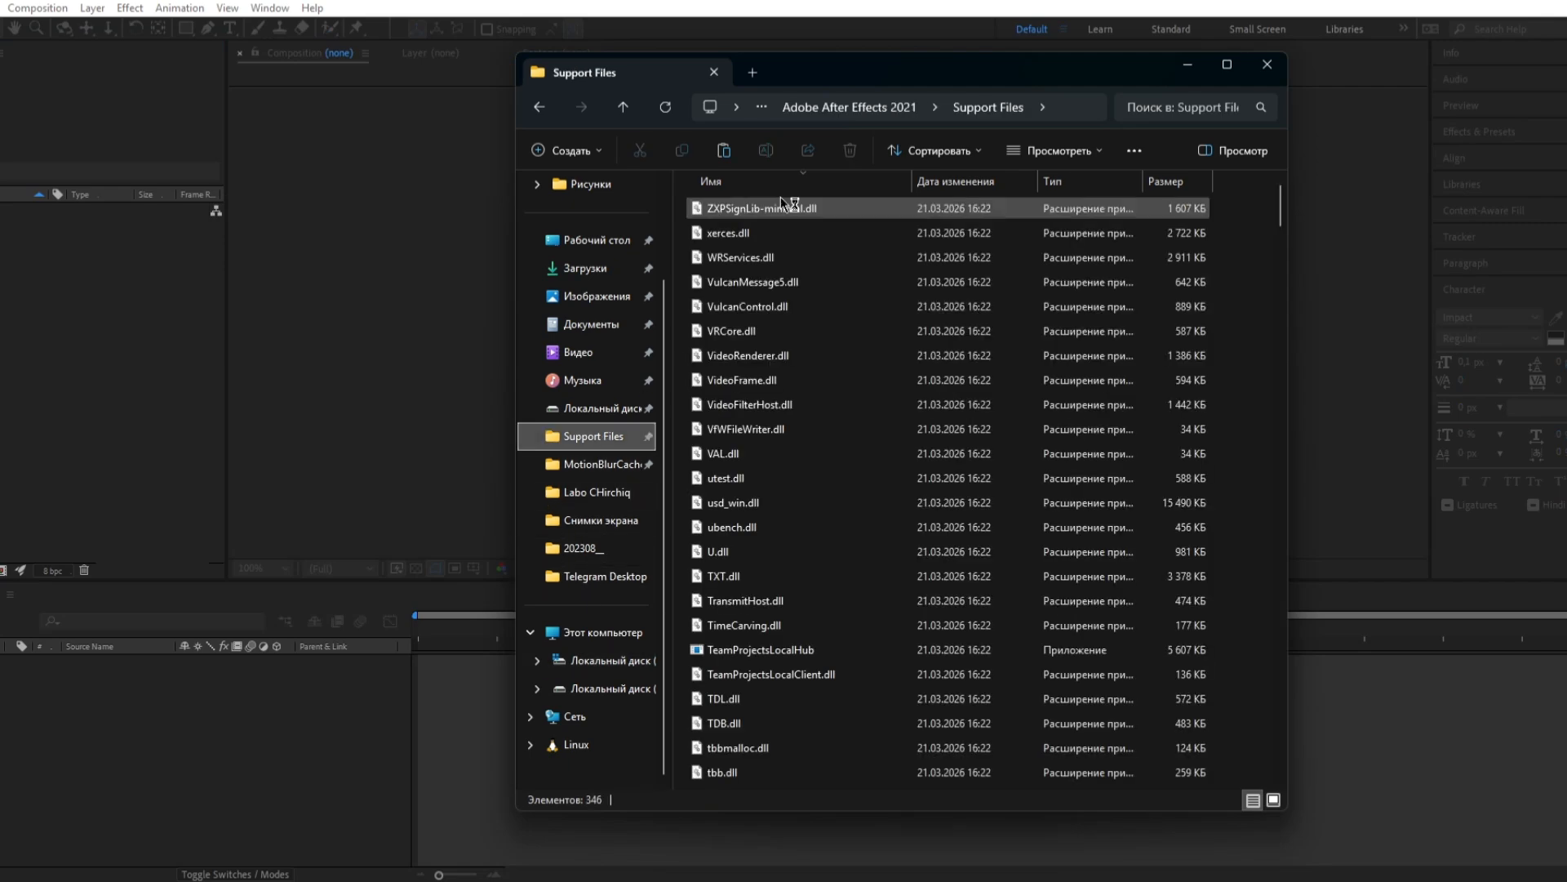
{"action": "left_click", "coordinate": [1076, 107]}
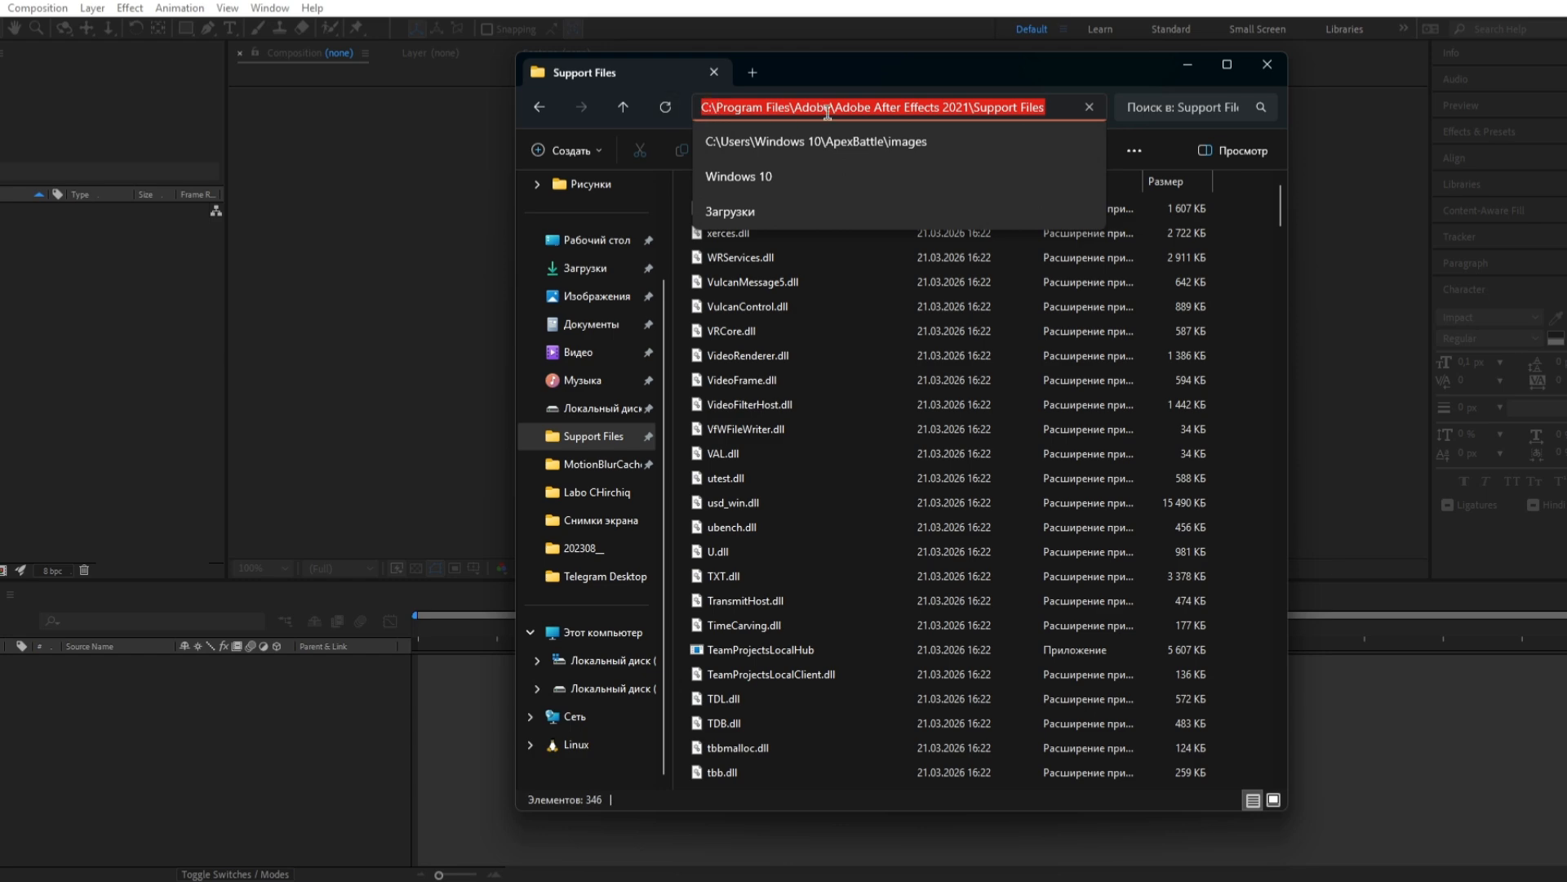
{"action": "left_click_drag", "start_coordinate": [1280, 208], "coordinate": [1268, 765]}
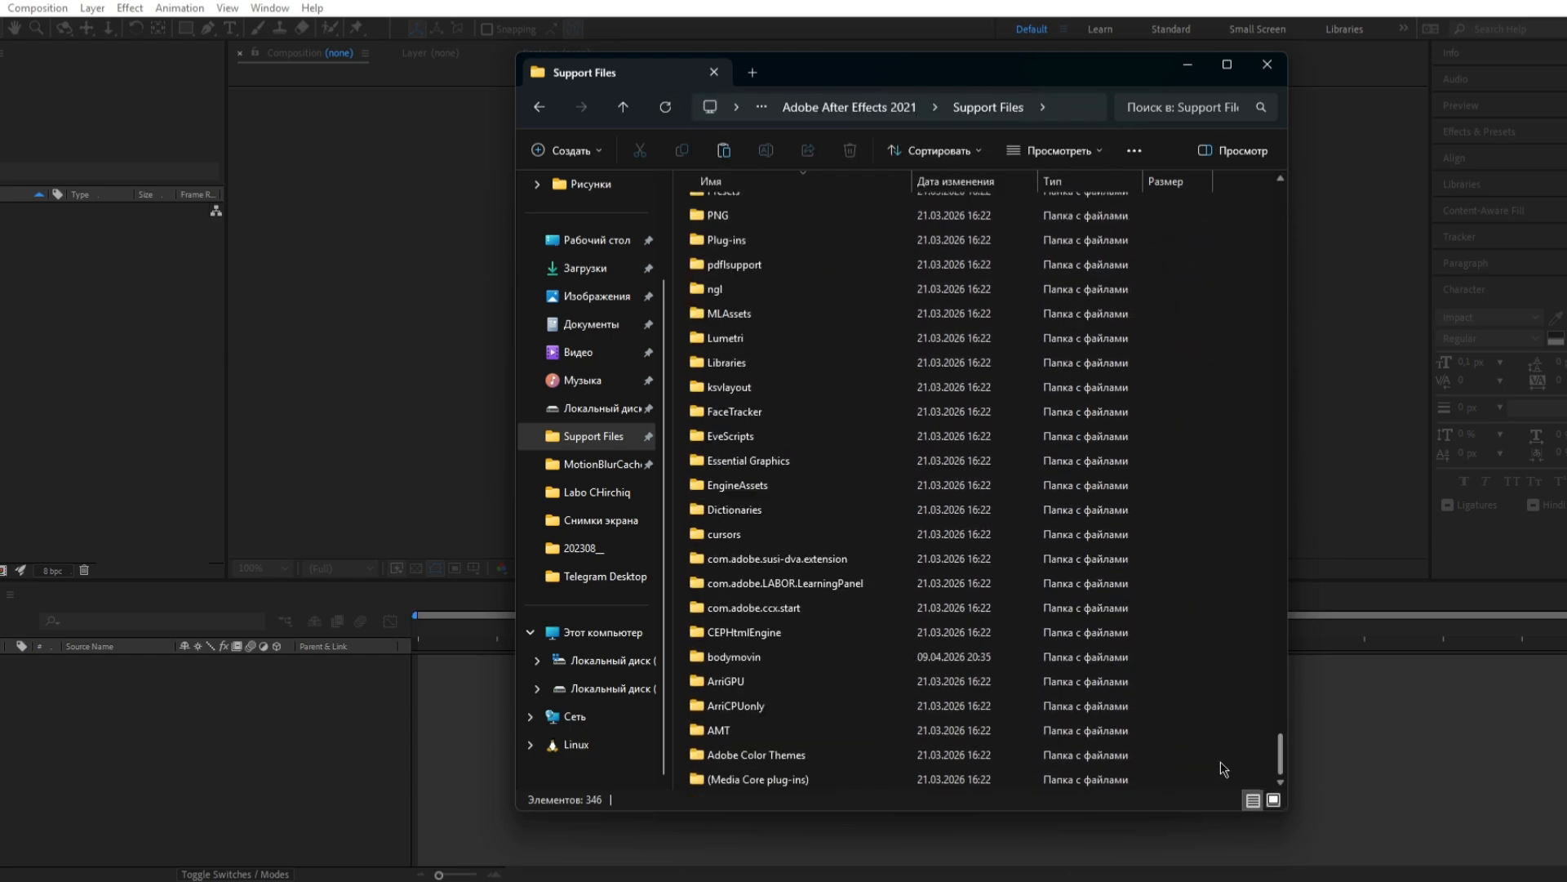
{"action": "scroll", "coordinate": [784, 609], "scroll_direction": "up", "scroll_amount": 4}
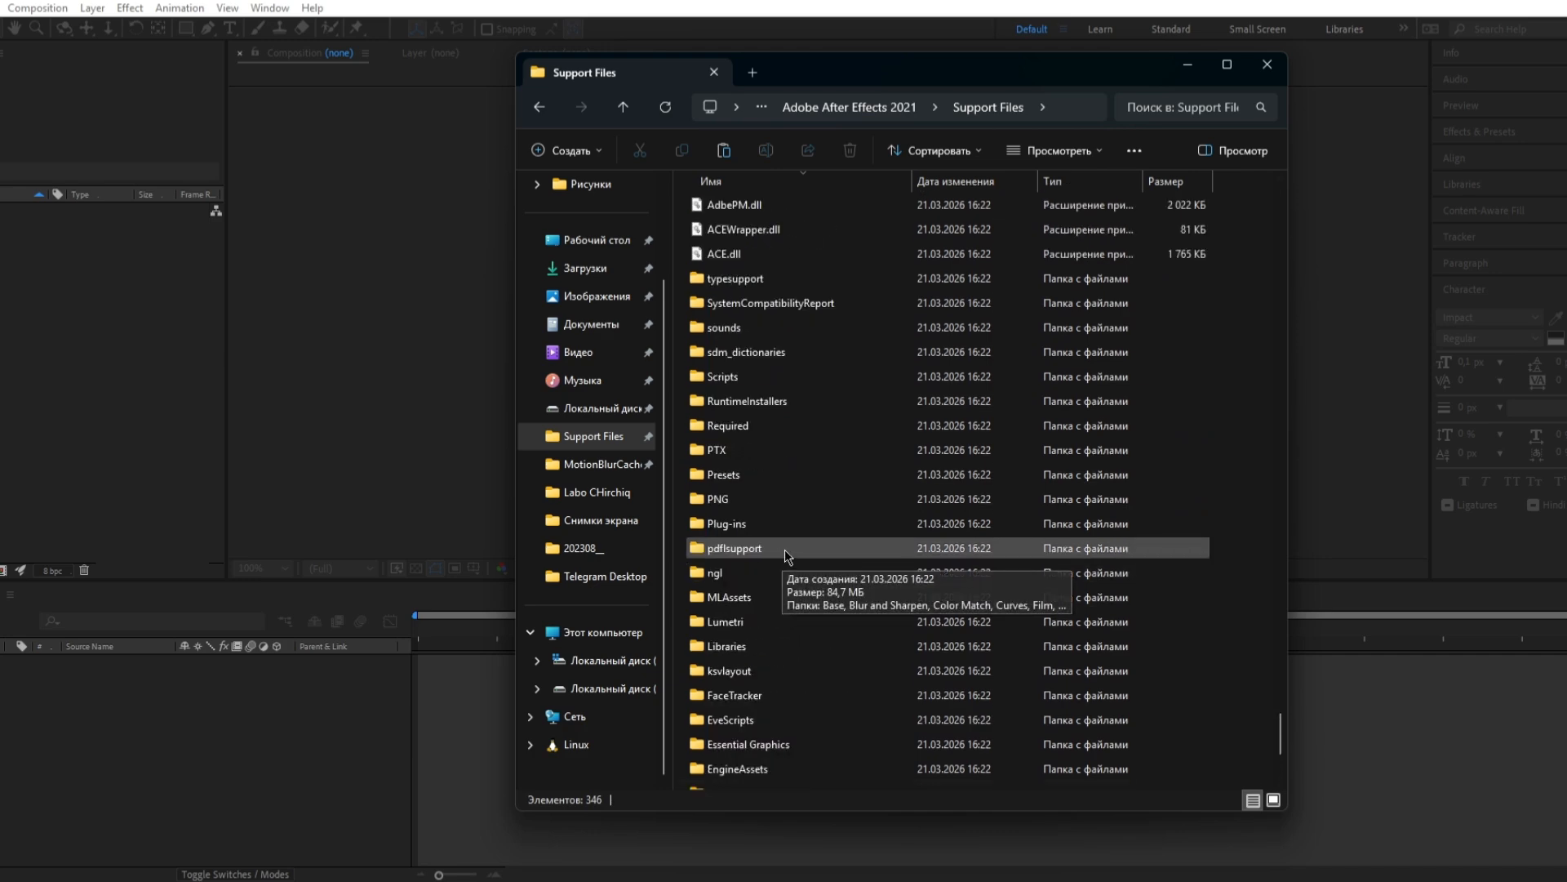
{"action": "scroll", "coordinate": [785, 550], "scroll_direction": "up", "scroll_amount": 1}
{"action": "scroll", "coordinate": [768, 587], "scroll_direction": "down", "scroll_amount": 5}
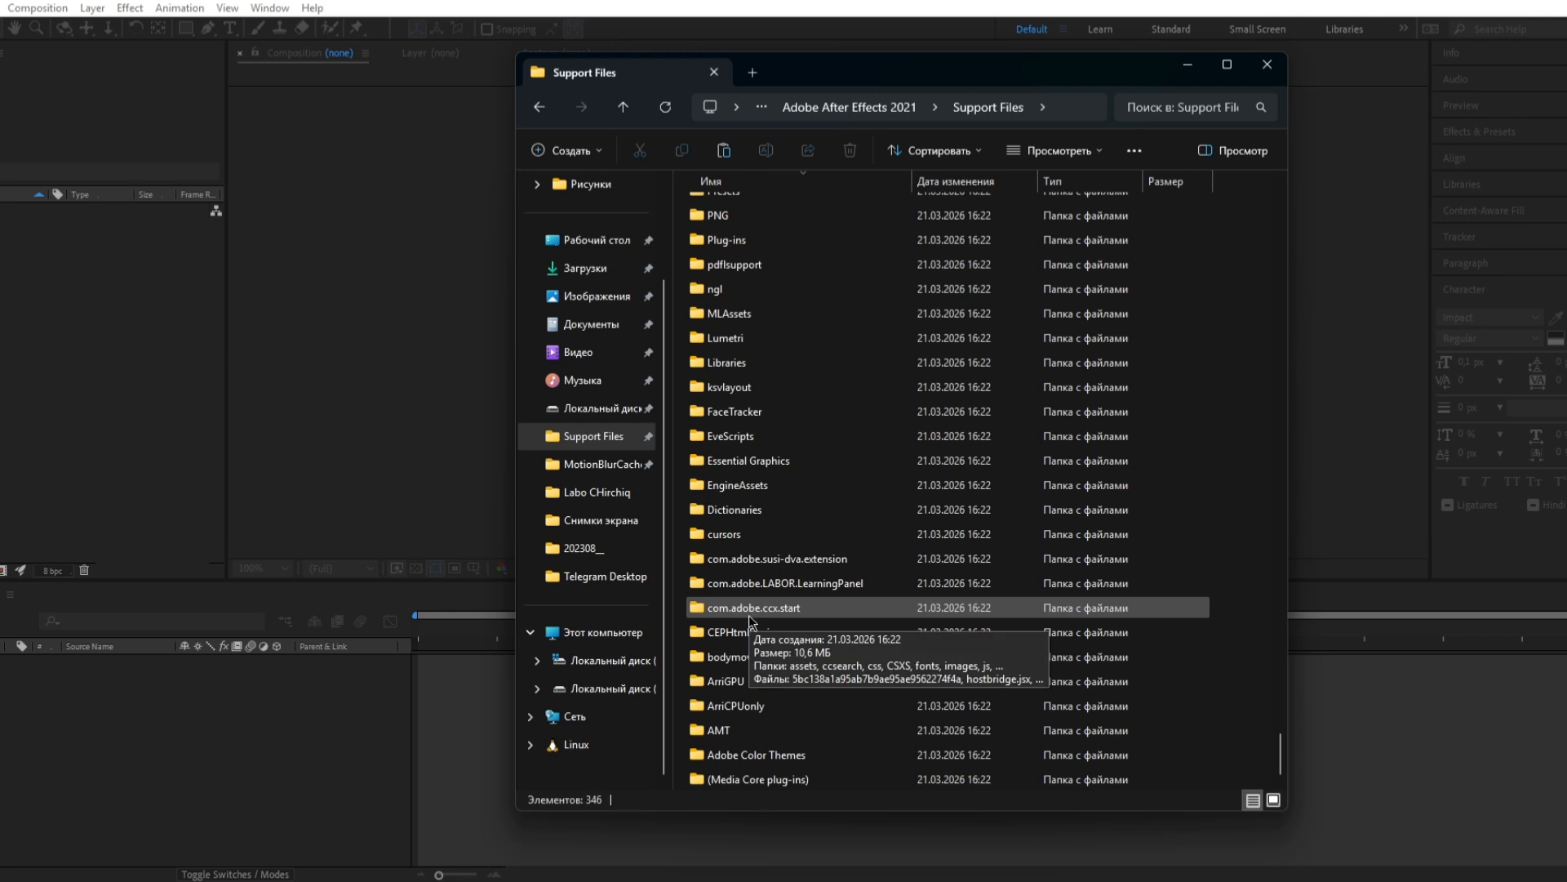
{"action": "left_click", "coordinate": [742, 658]}
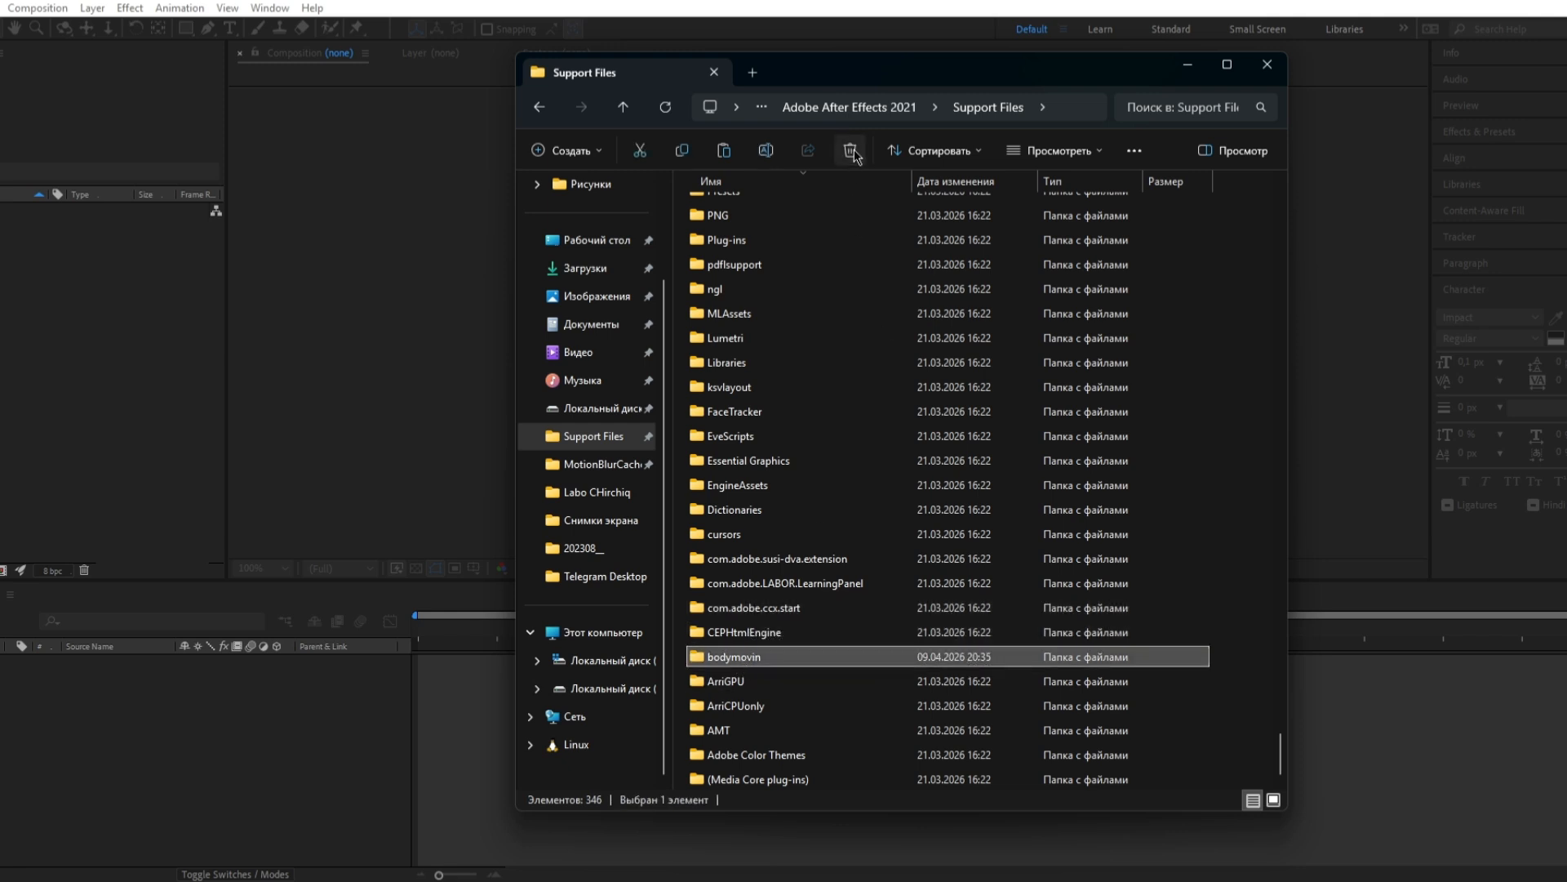
{"action": "left_click", "coordinate": [850, 152]}
{"action": "left_click", "coordinate": [304, 324]}
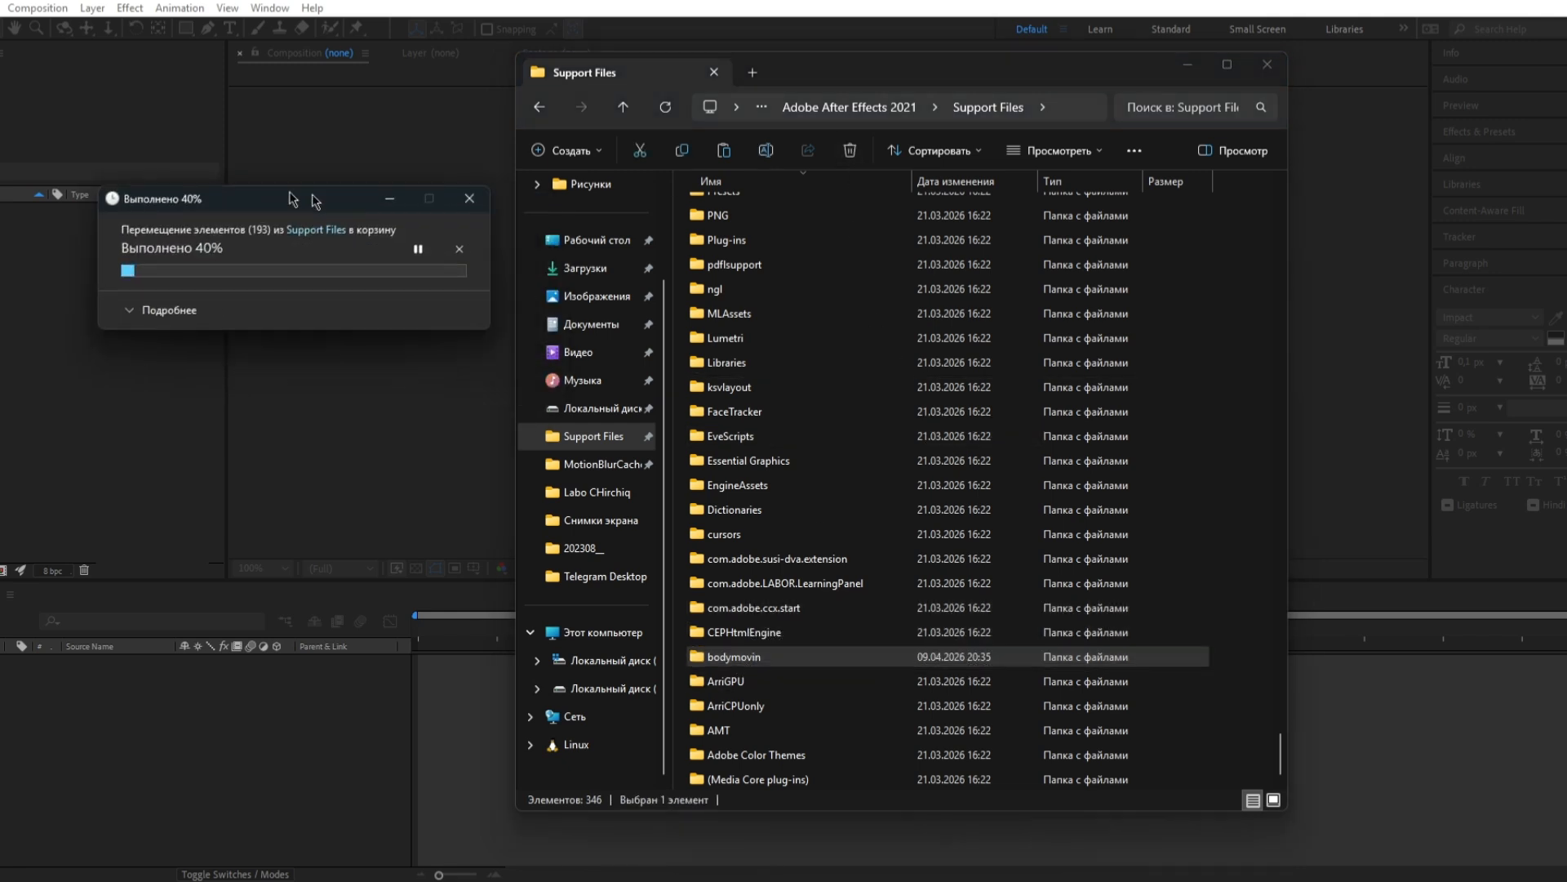
- Paste the copied bodymovin folder into Support Files, granting permission, and close the file window once copying ends
{"action": "right_click", "coordinate": [1240, 411]}
{"action": "key", "text": "Escape"}
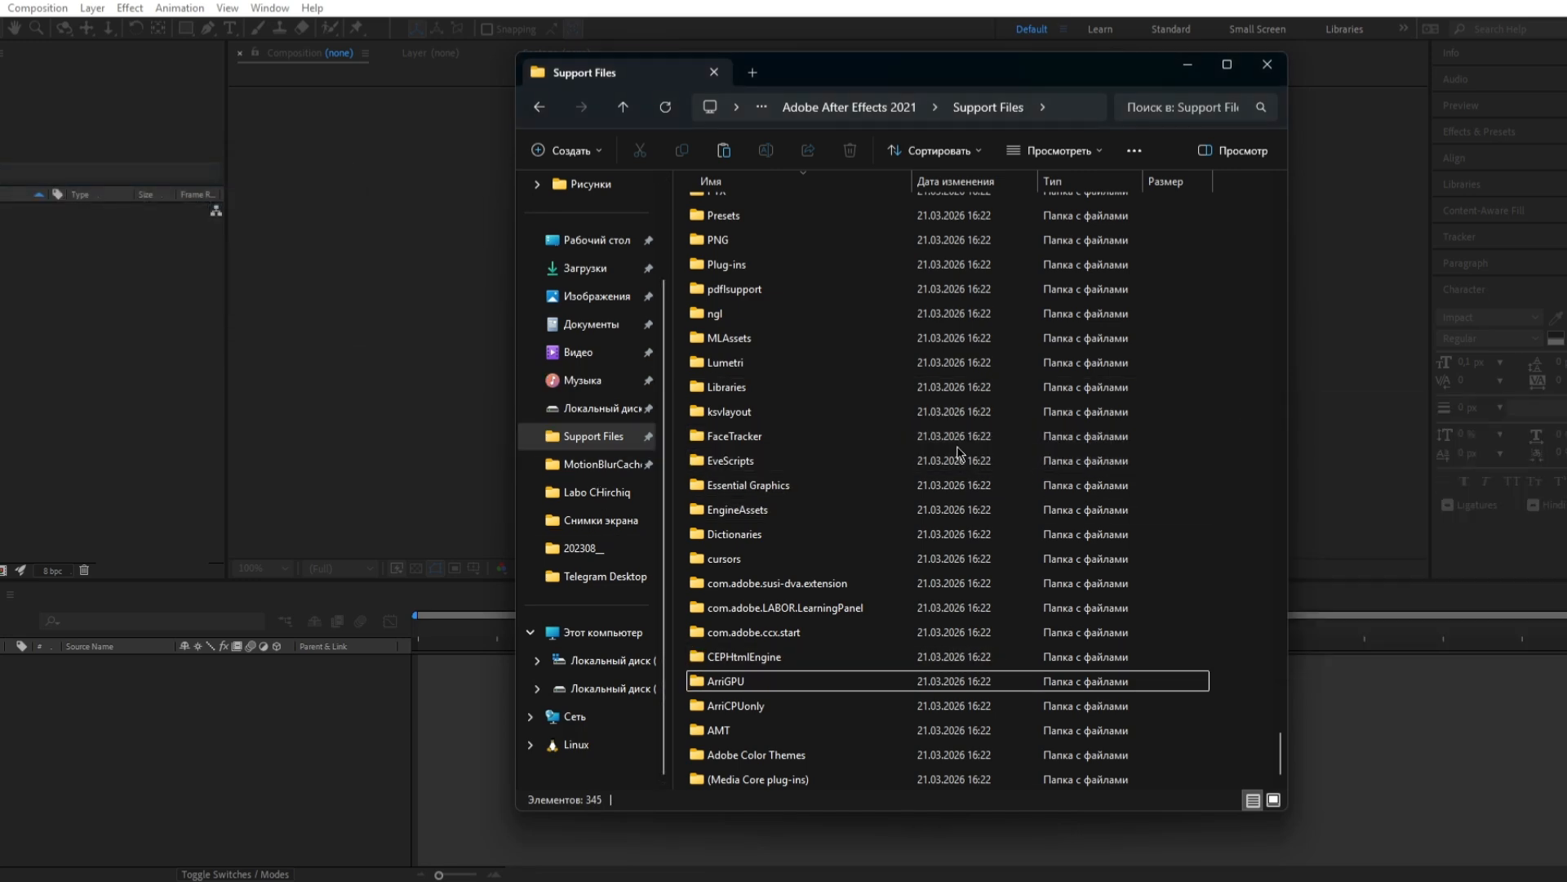
{"action": "key", "text": "ctrl+v"}
{"action": "left_click", "coordinate": [733, 334]}
{"action": "left_click_drag", "start_coordinate": [727, 196], "coordinate": [278, 123]}
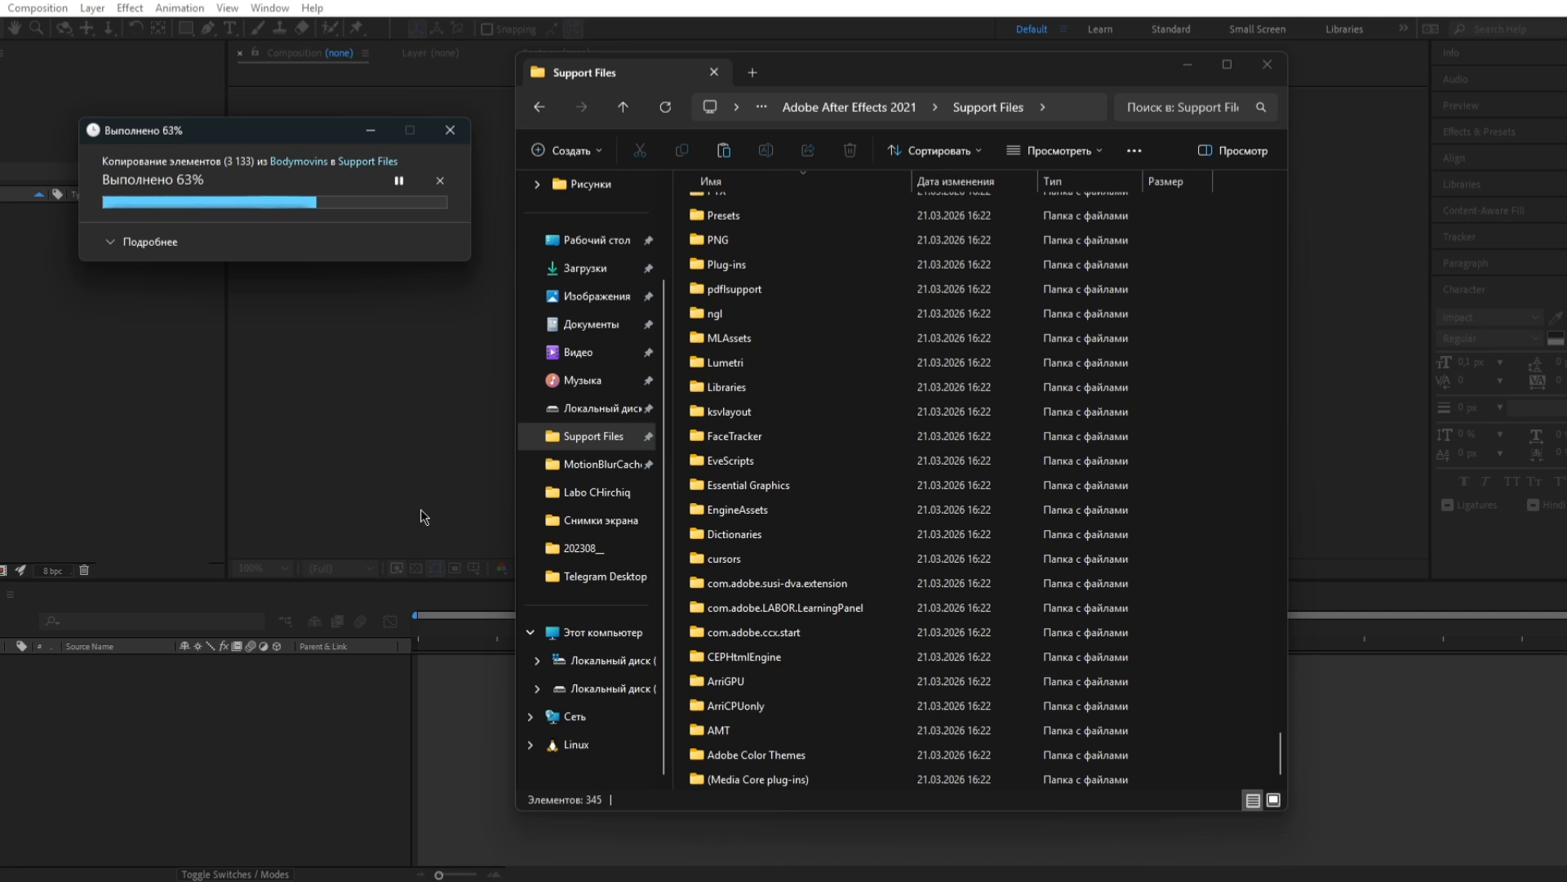
{"action": "left_click_drag", "start_coordinate": [253, 139], "coordinate": [235, 232]}
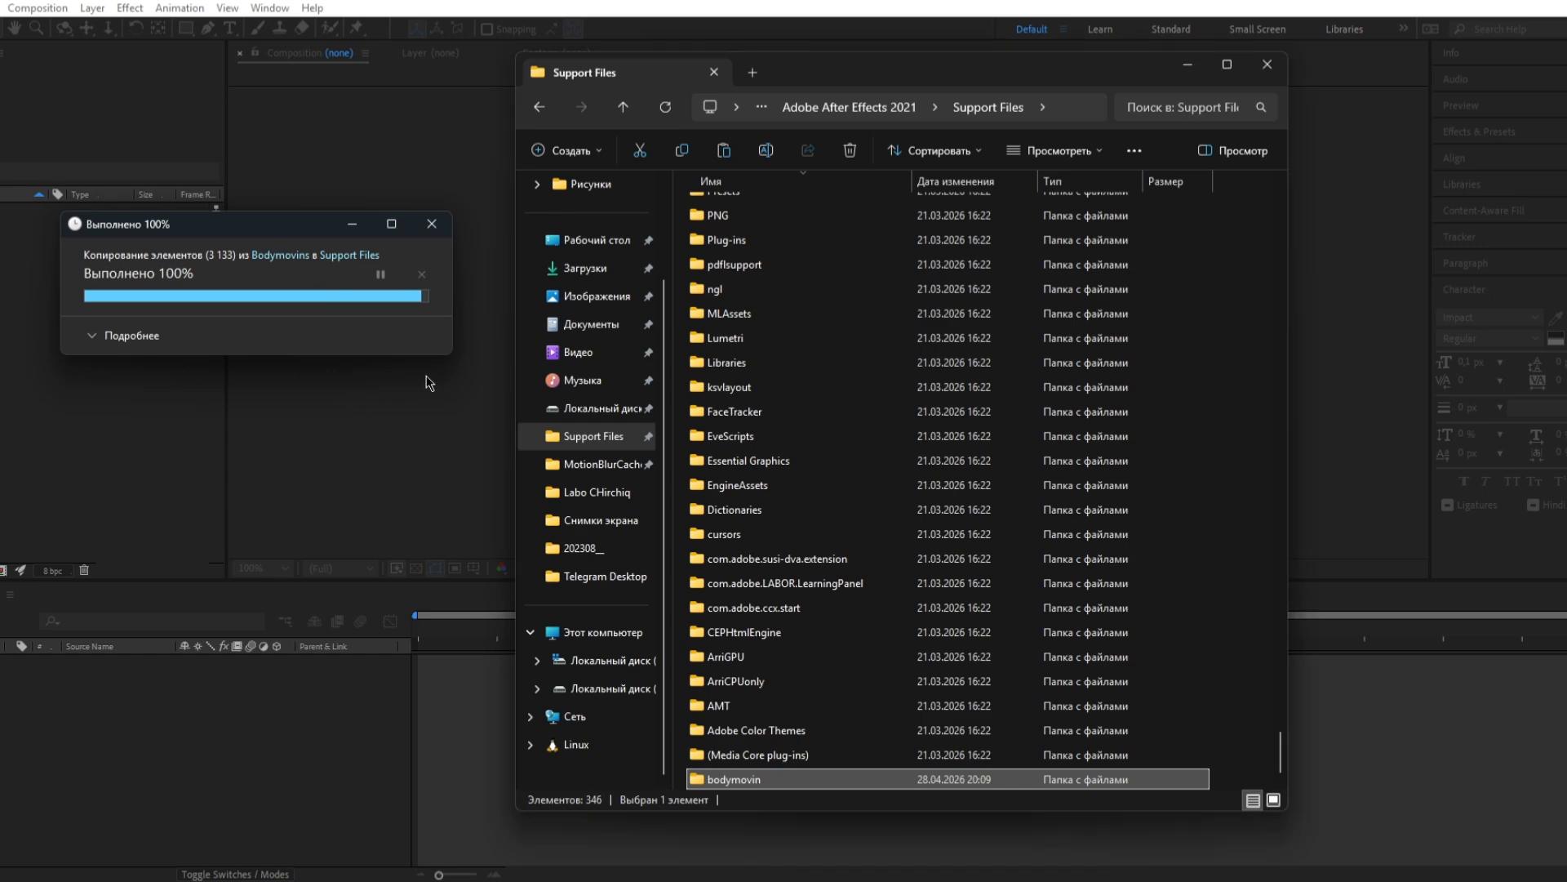
{"action": "left_click", "coordinate": [1266, 64]}
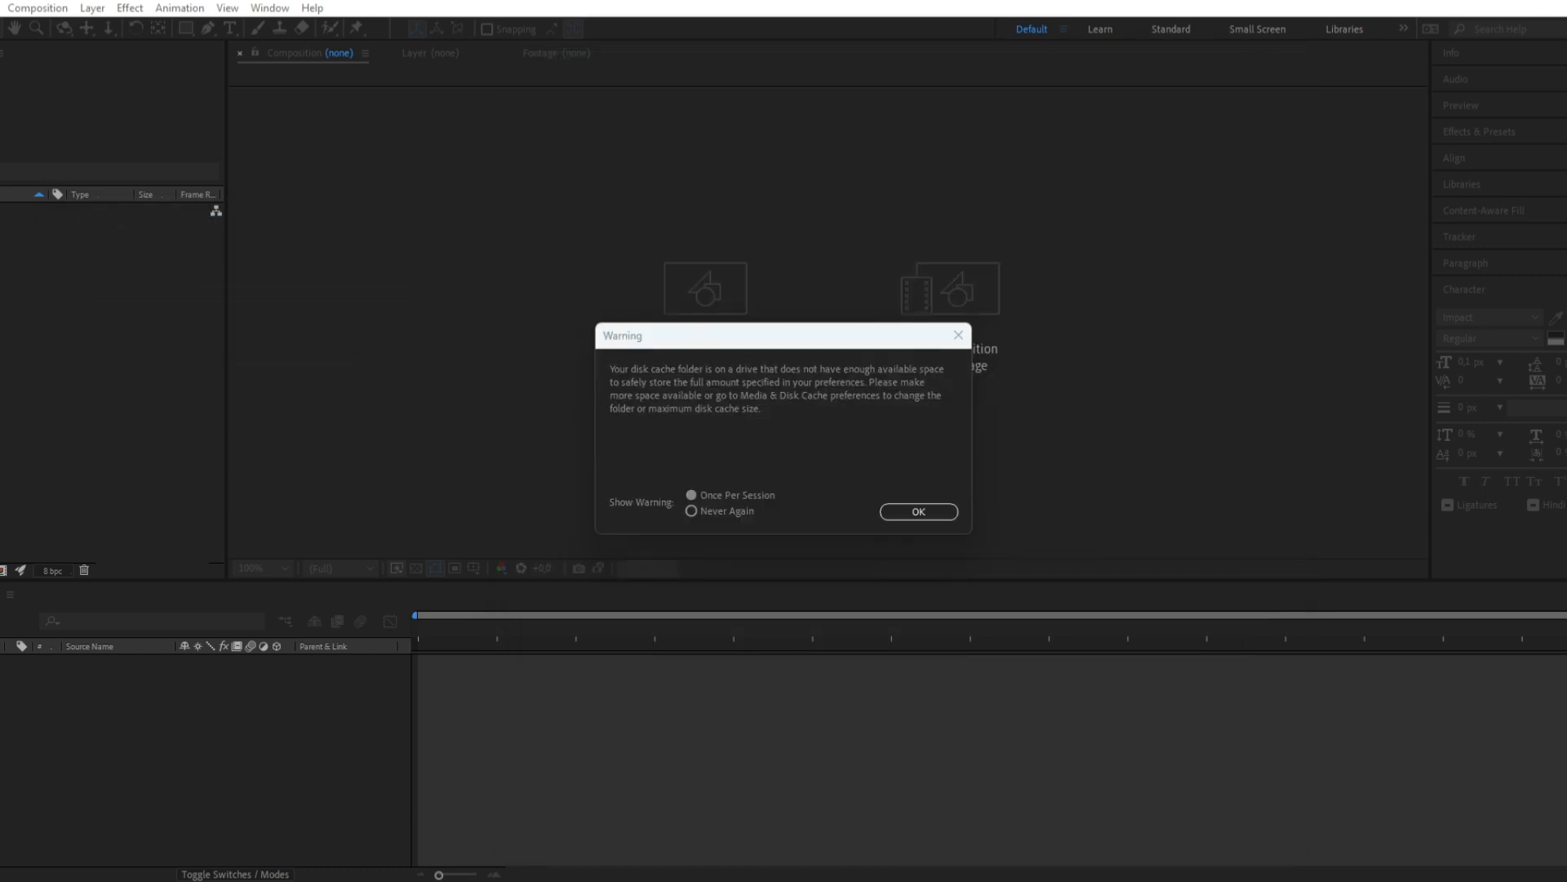
- Dismiss the disk cache warning in After Effects and open the Bodymovin extension
{"action": "left_click", "coordinate": [918, 511]}
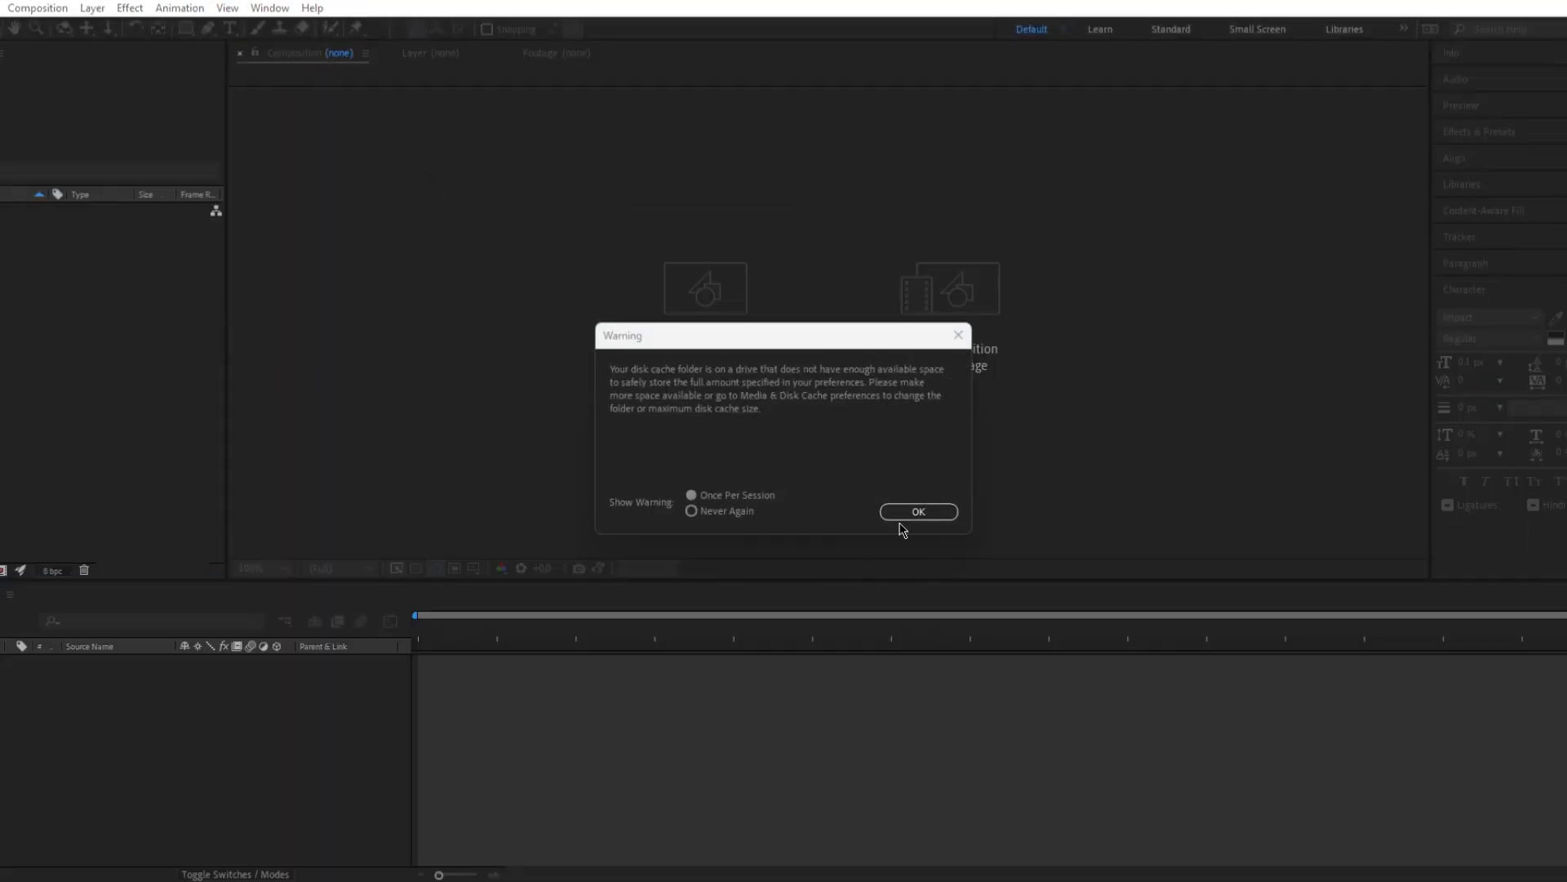
{"action": "left_click", "coordinate": [900, 518]}
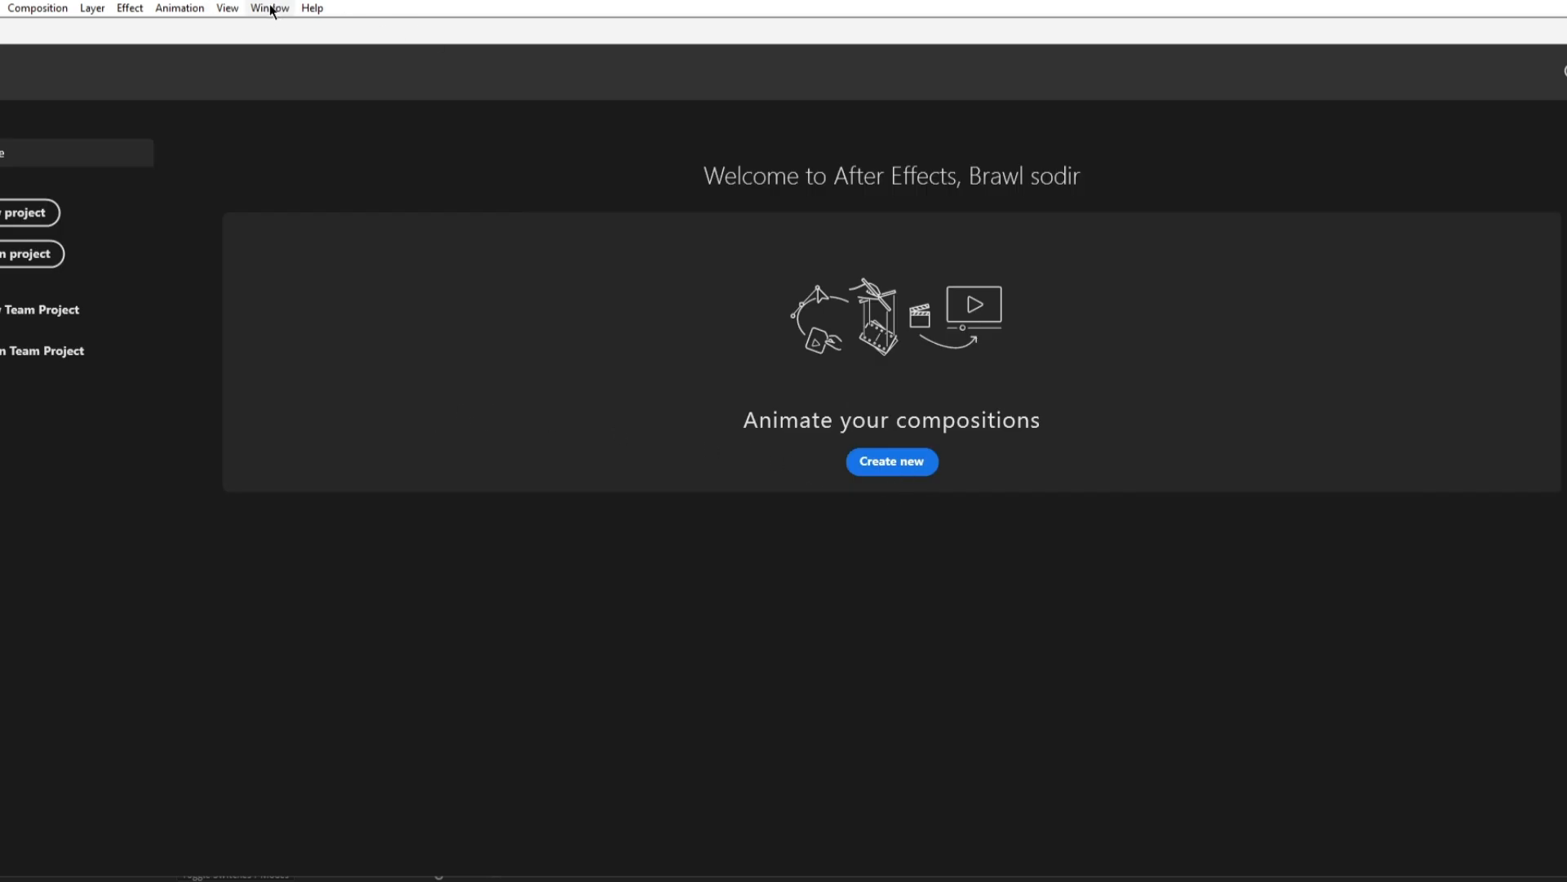
{"action": "left_click", "coordinate": [270, 8]}
{"action": "mouse_move", "coordinate": [293, 99]}
{"action": "left_click", "coordinate": [620, 121]}
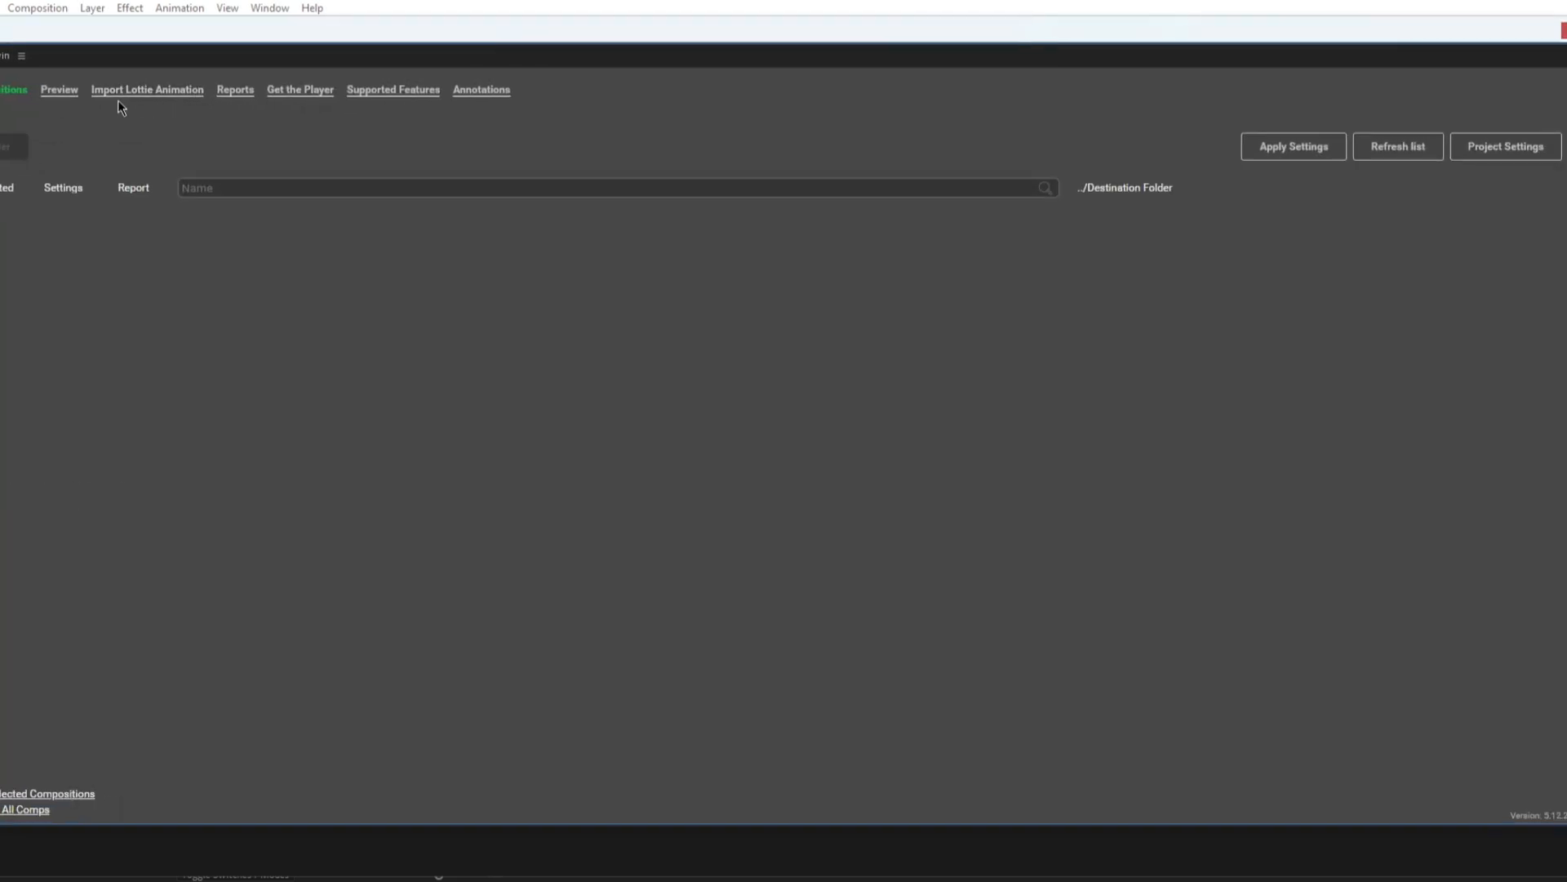
- Start a Lottie animation import from a local file and browse the Загрузки folder
{"action": "left_click", "coordinate": [144, 91]}
{"action": "left_click", "coordinate": [23, 133]}
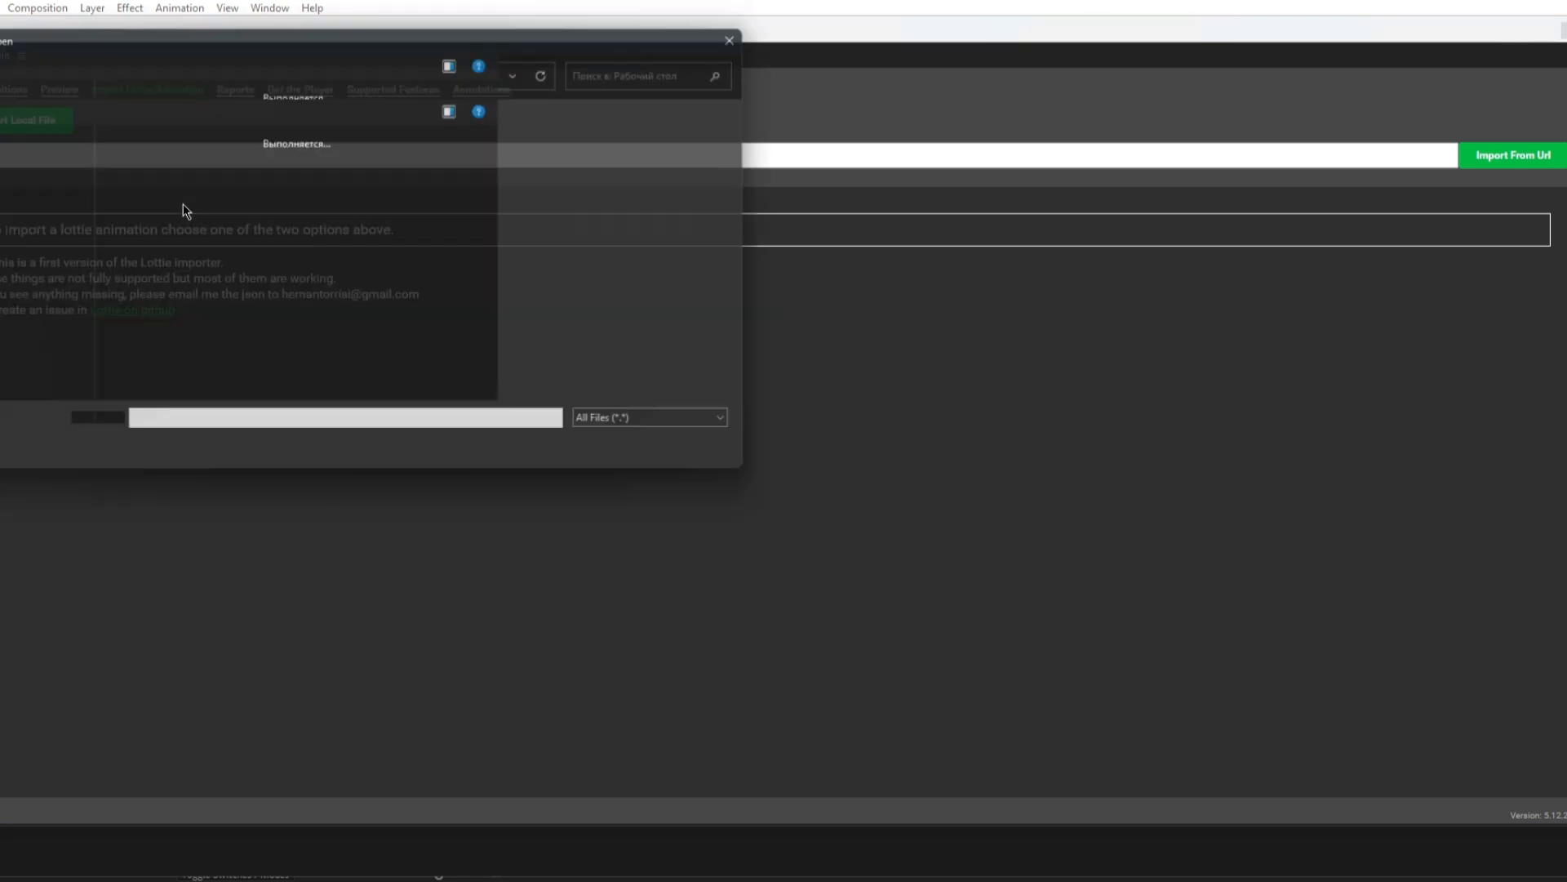
{"action": "left_click", "coordinate": [37, 275]}
{"action": "scroll", "coordinate": [184, 330], "scroll_direction": "down", "scroll_amount": 5}
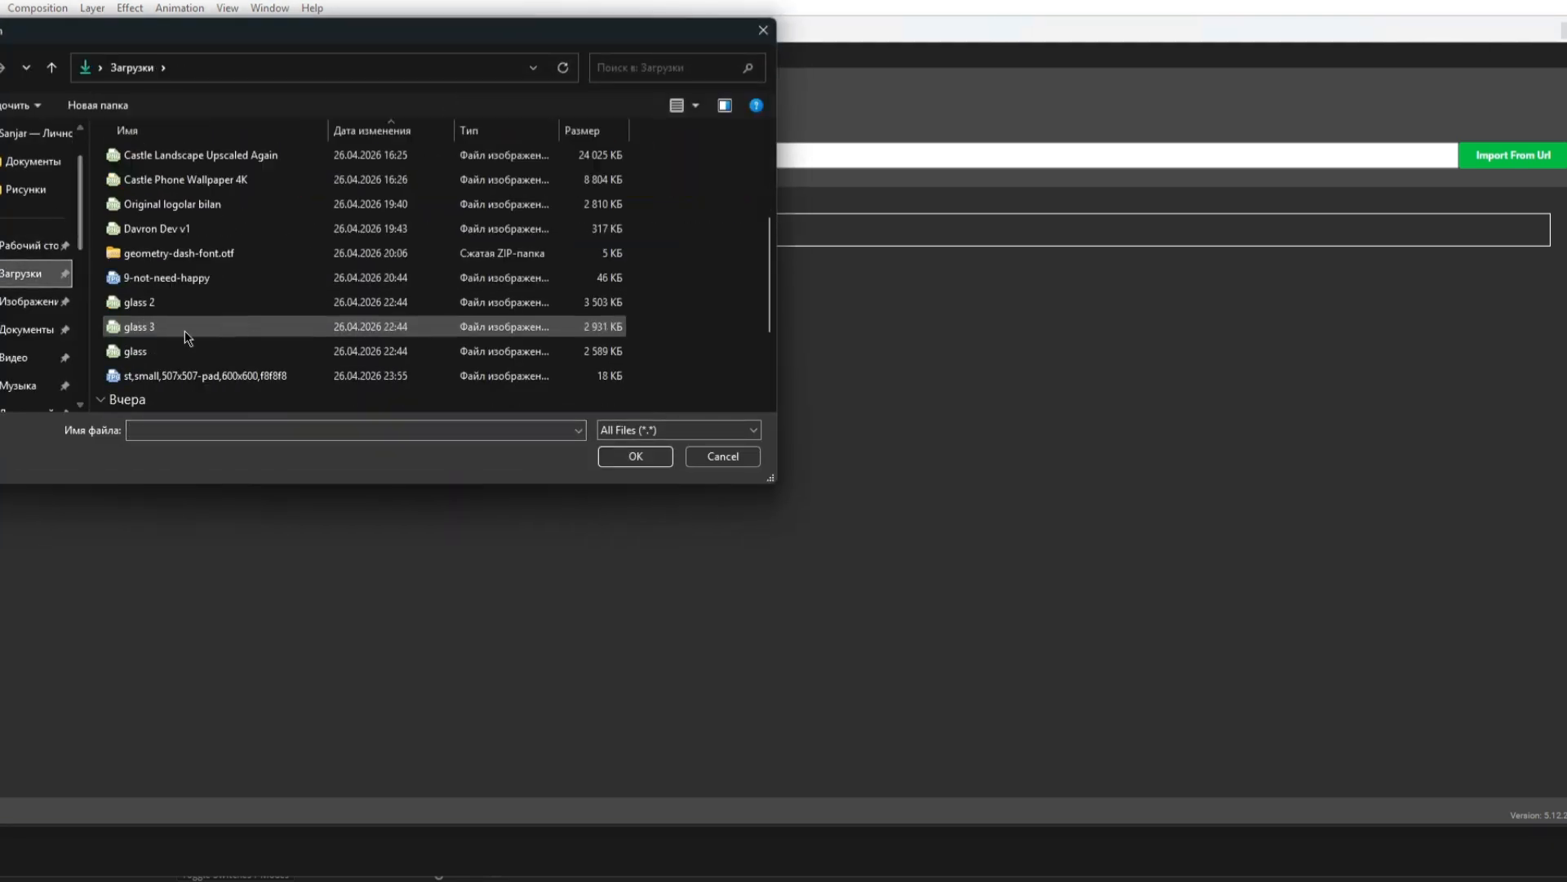
{"action": "left_click", "coordinate": [25, 357]}
{"action": "scroll", "coordinate": [209, 383], "scroll_direction": "down", "scroll_amount": 3}
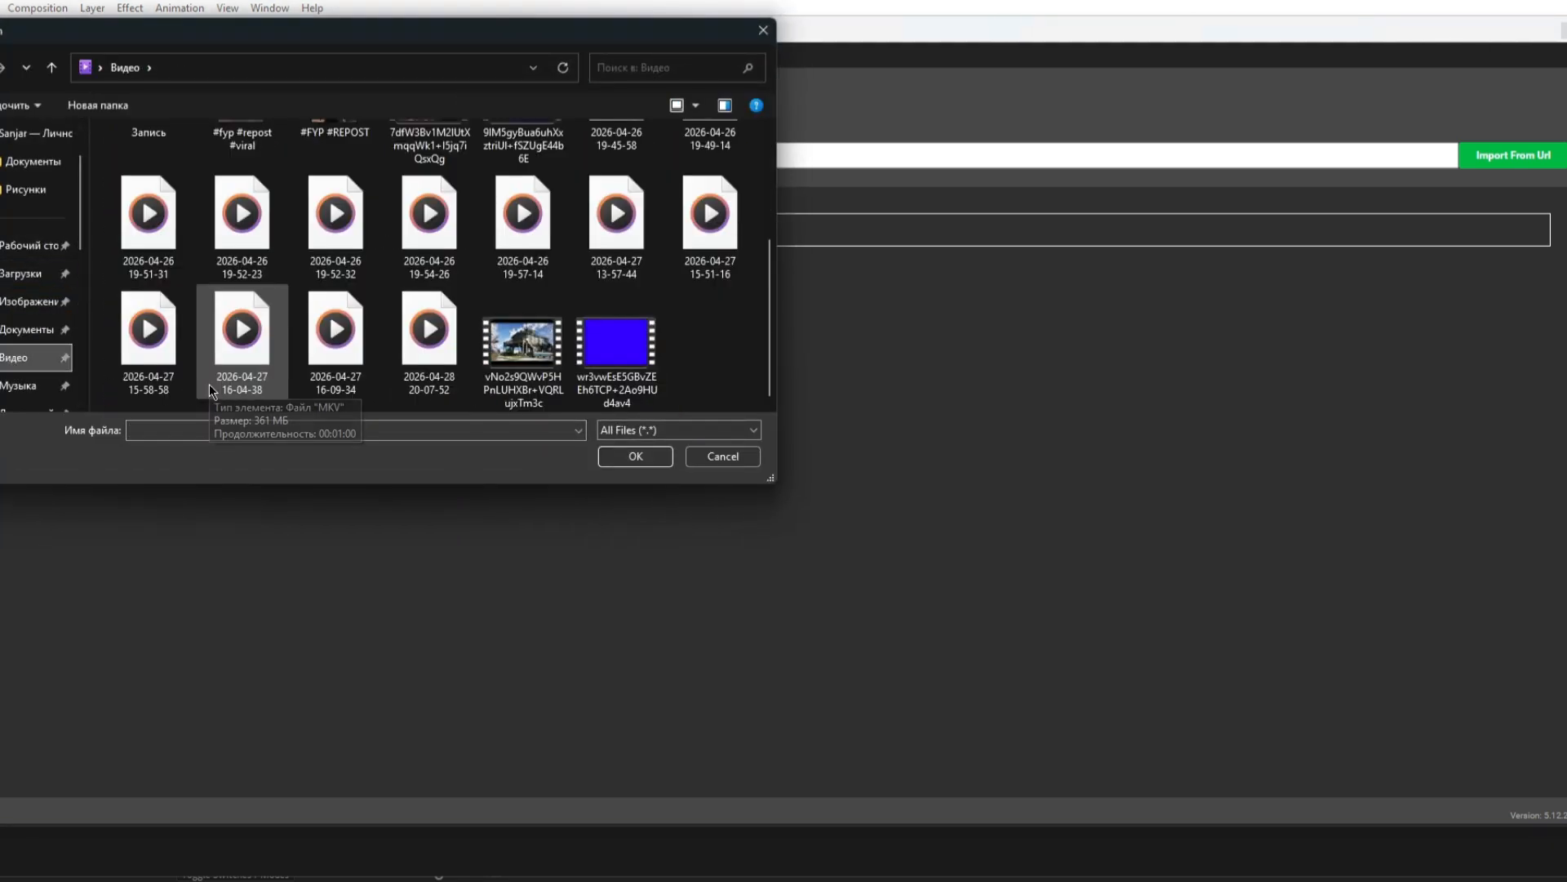
{"action": "scroll", "coordinate": [214, 382], "scroll_direction": "up", "scroll_amount": 3}
{"action": "scroll", "coordinate": [214, 383], "scroll_direction": "down", "scroll_amount": 3}
{"action": "left_click", "coordinate": [30, 388]}
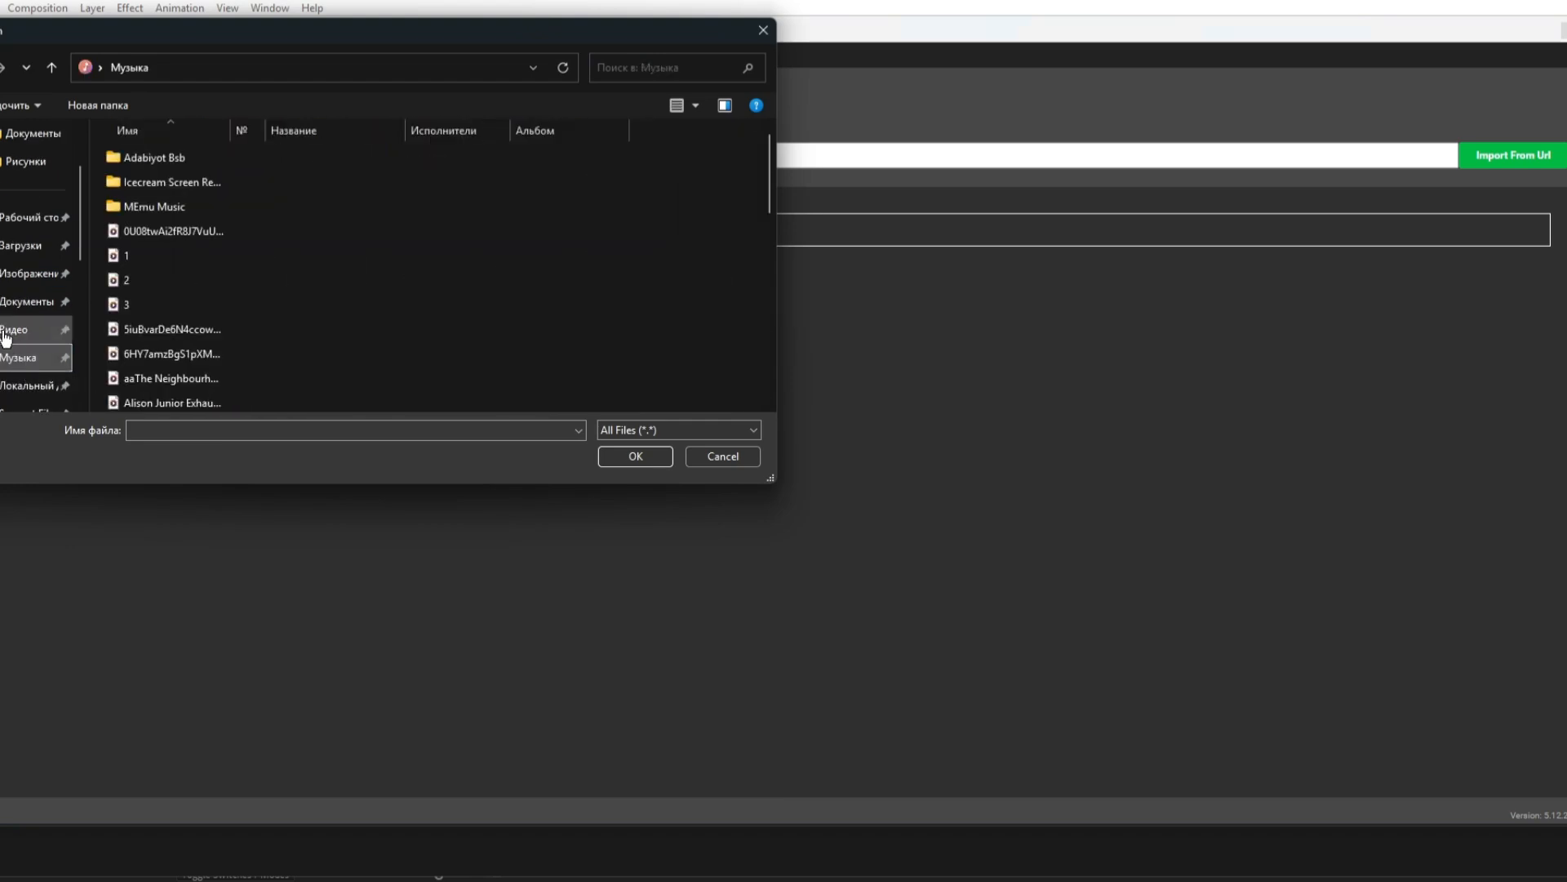
{"action": "scroll", "coordinate": [23, 355], "scroll_direction": "down", "scroll_amount": 4}
{"action": "scroll", "coordinate": [27, 237], "scroll_direction": "up", "scroll_amount": 3}
- Import the downloaded JSON animation from the Telegram Desktop folder inside Загрузки
{"action": "left_click", "coordinate": [23, 228]}
{"action": "scroll", "coordinate": [202, 289], "scroll_direction": "down", "scroll_amount": 5}
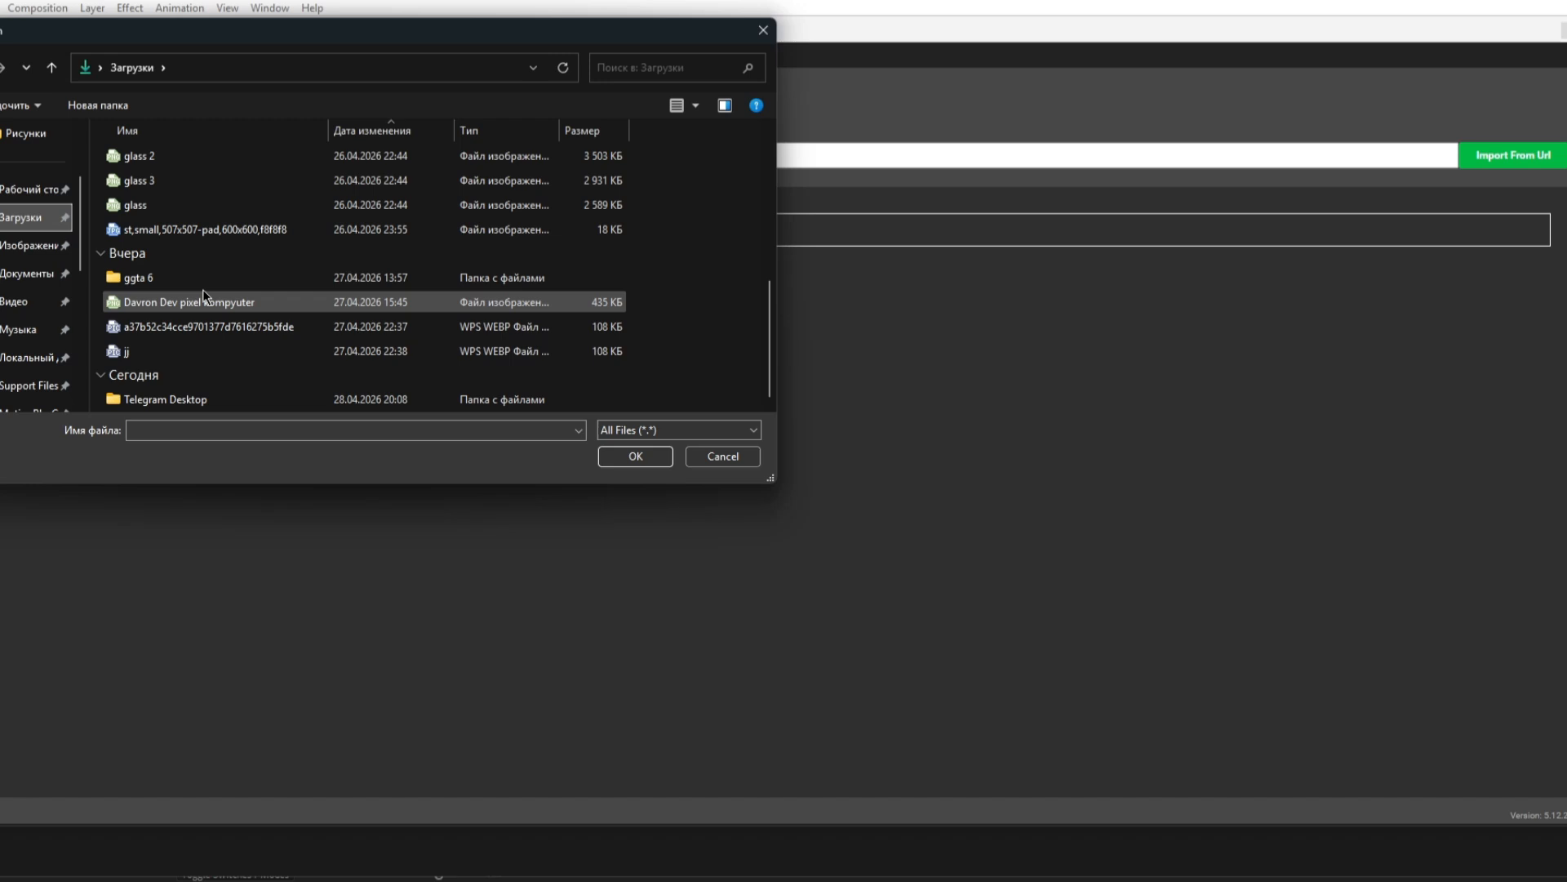
{"action": "scroll", "coordinate": [198, 261], "scroll_direction": "up", "scroll_amount": 5}
{"action": "scroll", "coordinate": [197, 261], "scroll_direction": "down", "scroll_amount": 5}
{"action": "double_click", "coordinate": [180, 399]}
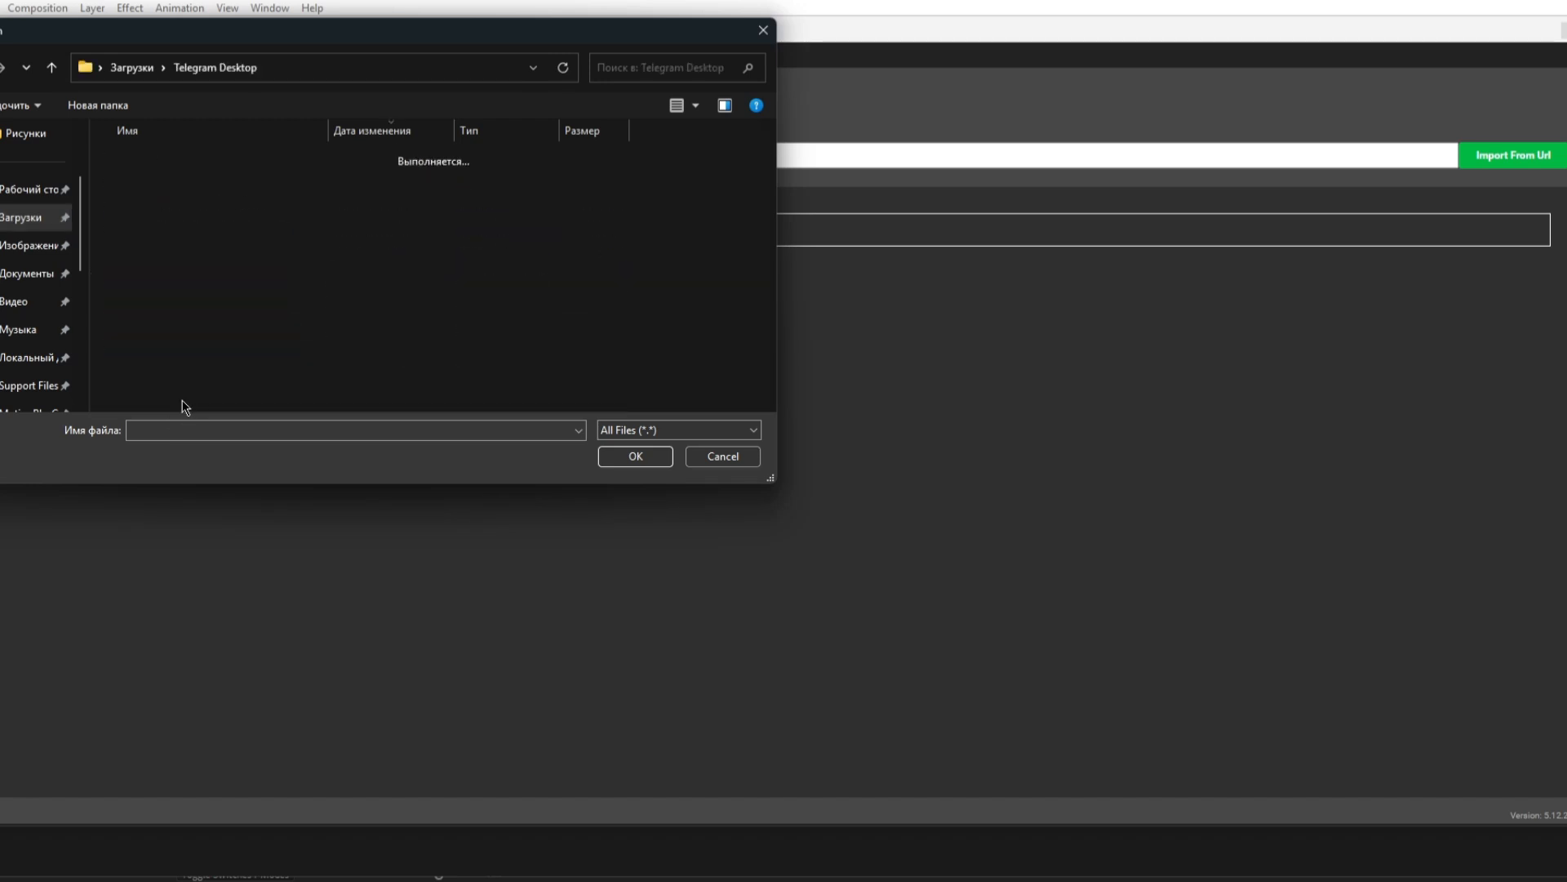
{"action": "double_click", "coordinate": [183, 190]}
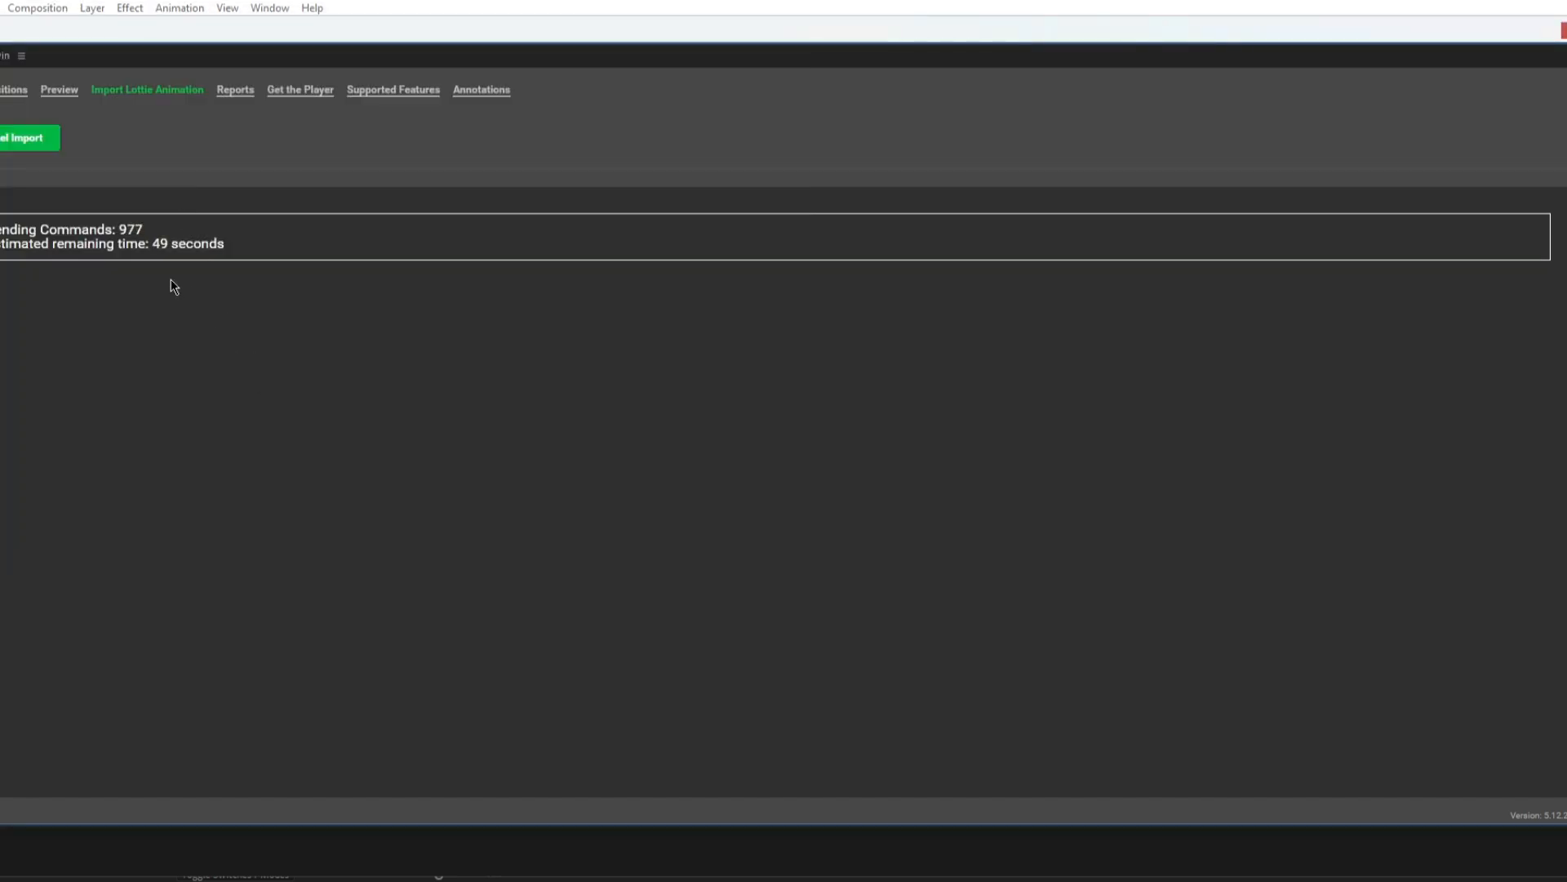
- Open the imported Main Scene composition from the project
{"action": "left_click_drag", "start_coordinate": [4, 229], "coordinate": [269, 276]}
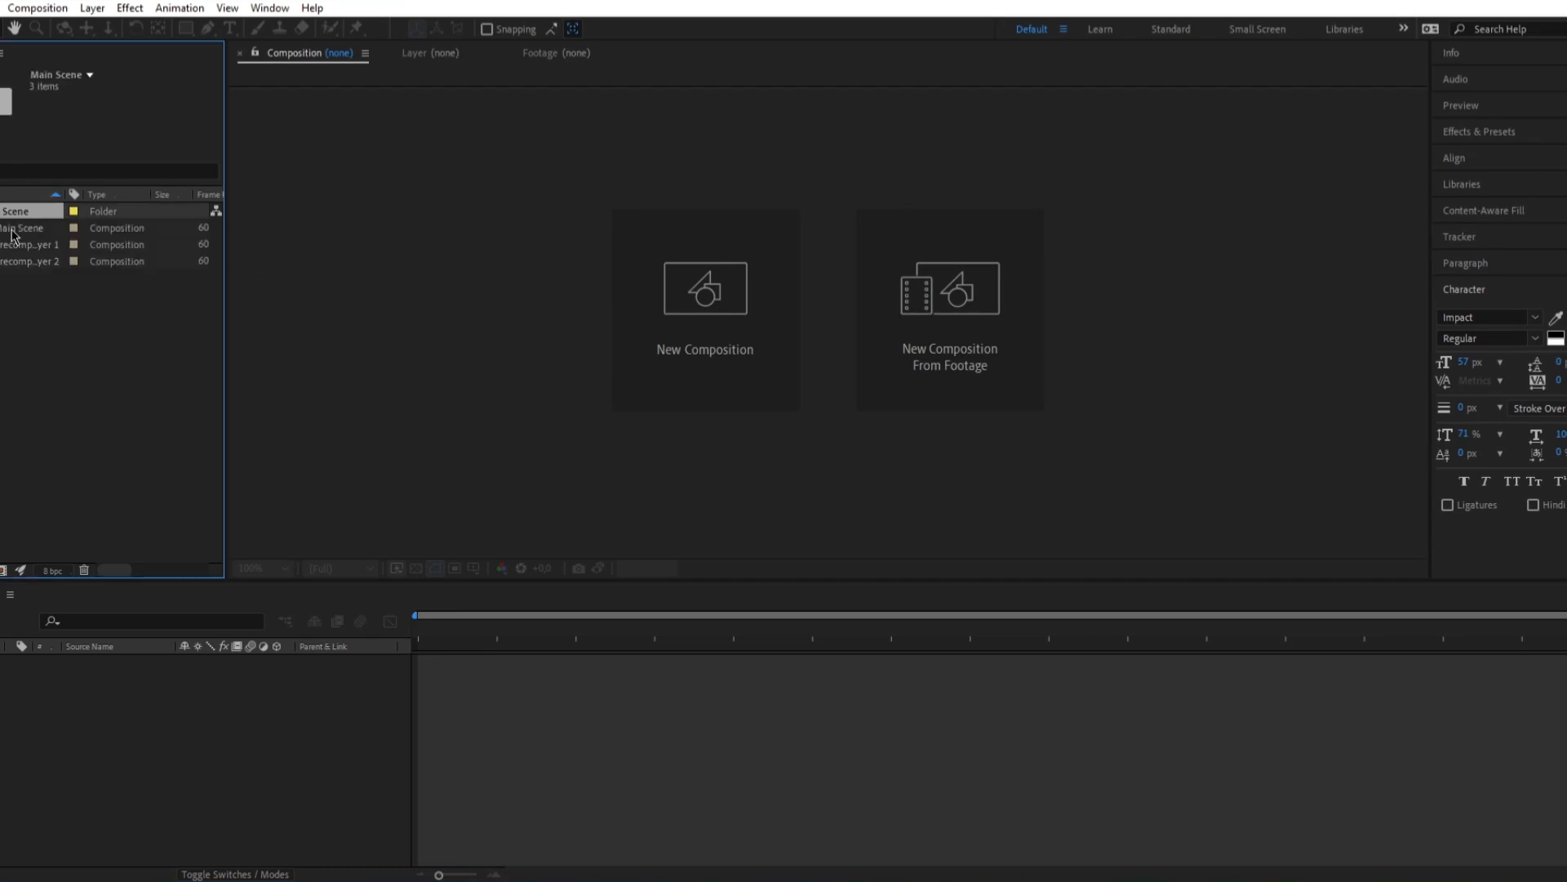
{"action": "double_click", "coordinate": [39, 226]}
{"action": "left_click", "coordinate": [1126, 308]}
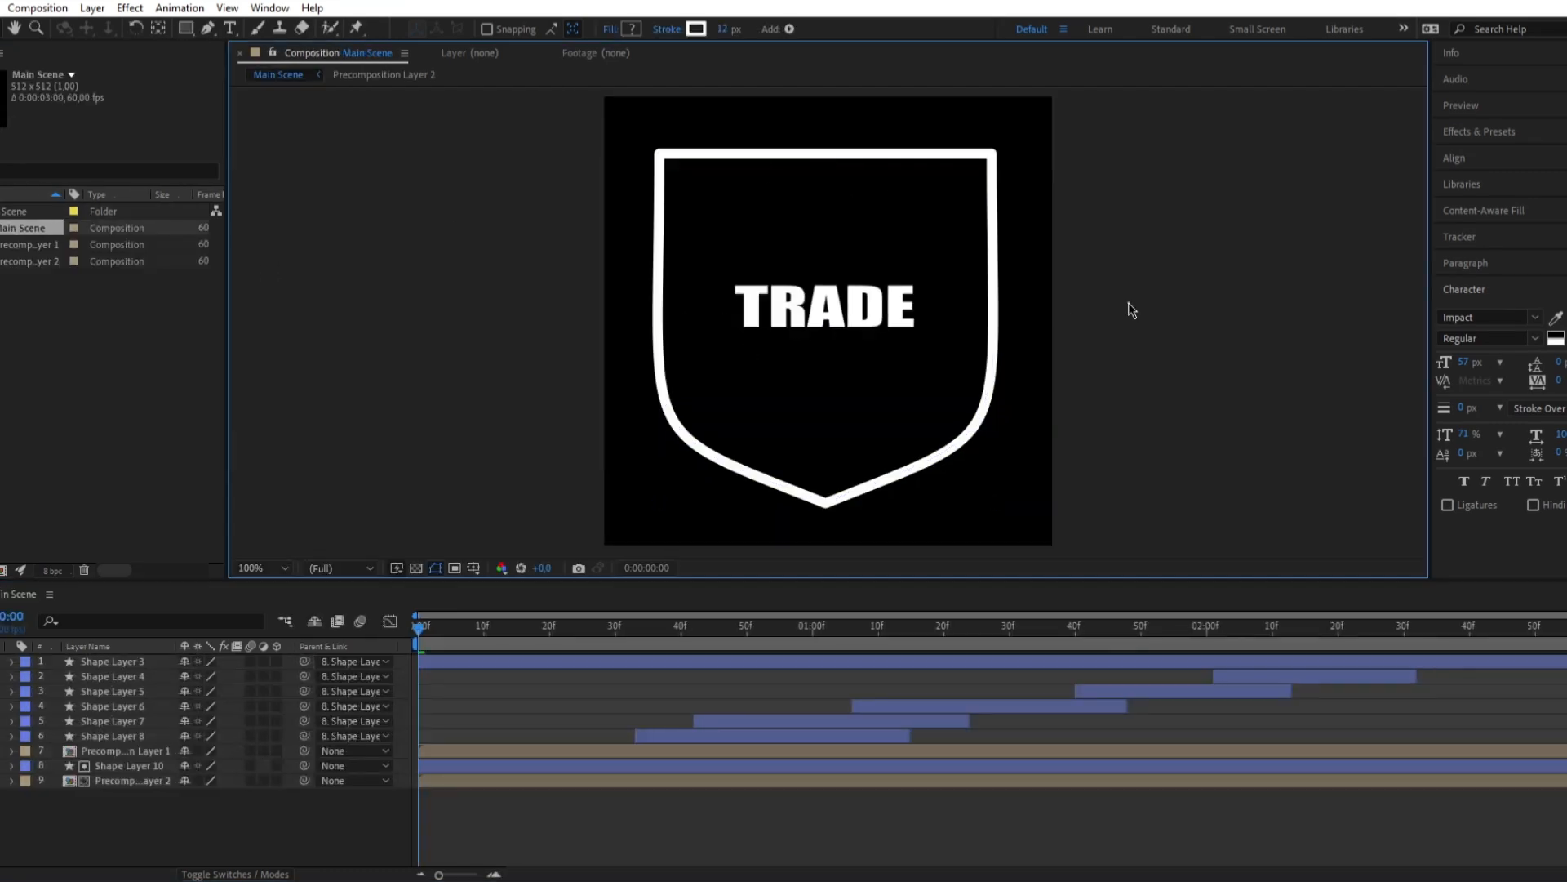
{"action": "left_click", "coordinate": [790, 261]}
- Open Precomposition Layer 1 from the Main Scene layers and delete its TRADE Outlines layer
{"action": "left_click", "coordinate": [108, 738]}
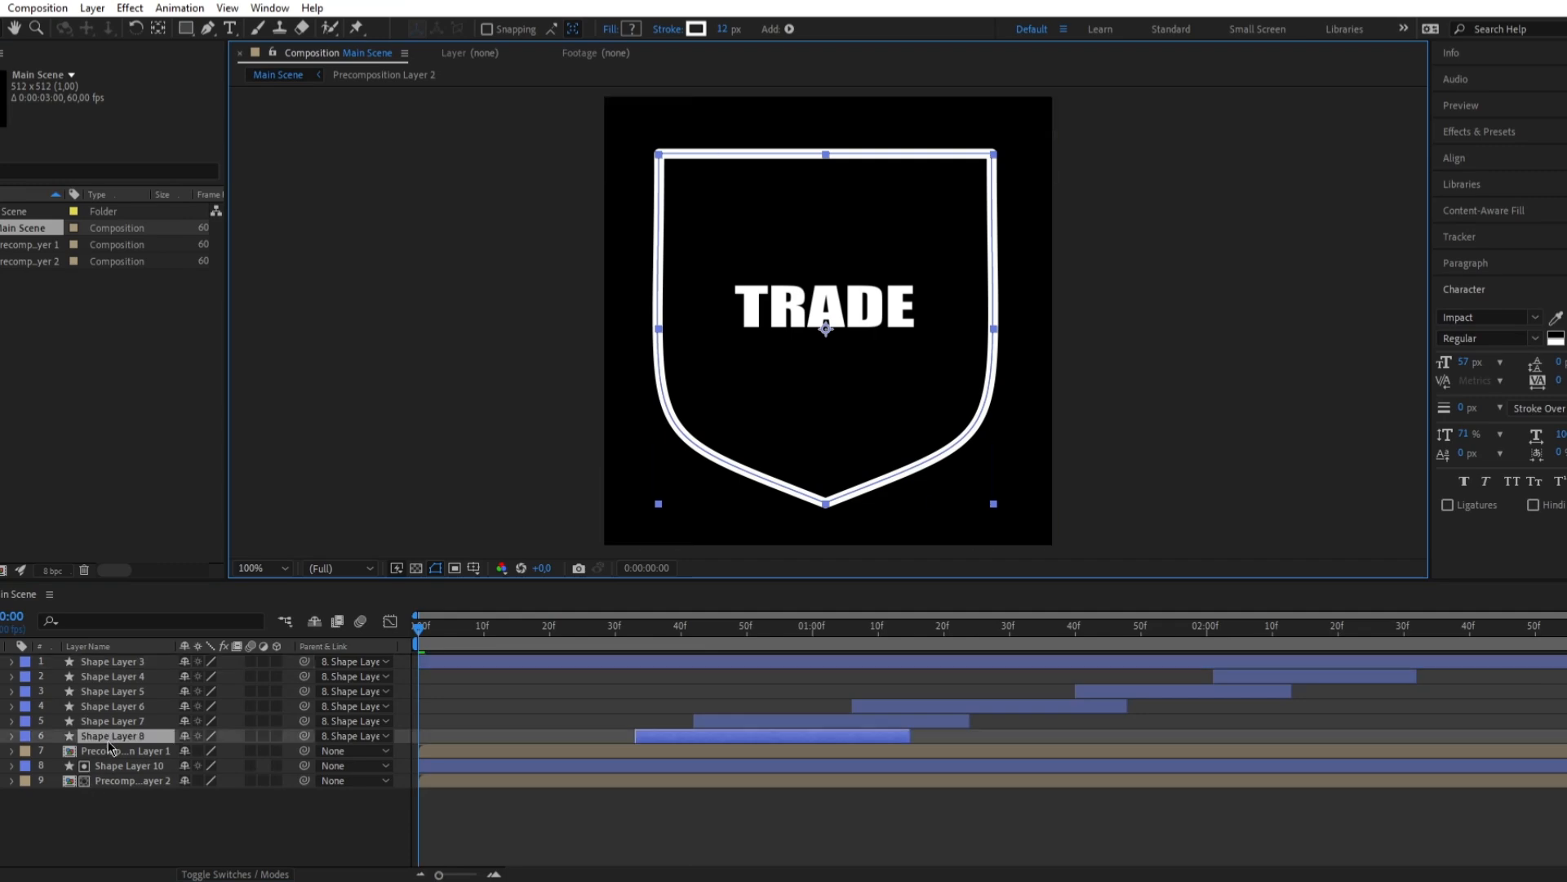
{"action": "left_click", "coordinate": [116, 748]}
{"action": "double_click", "coordinate": [100, 749]}
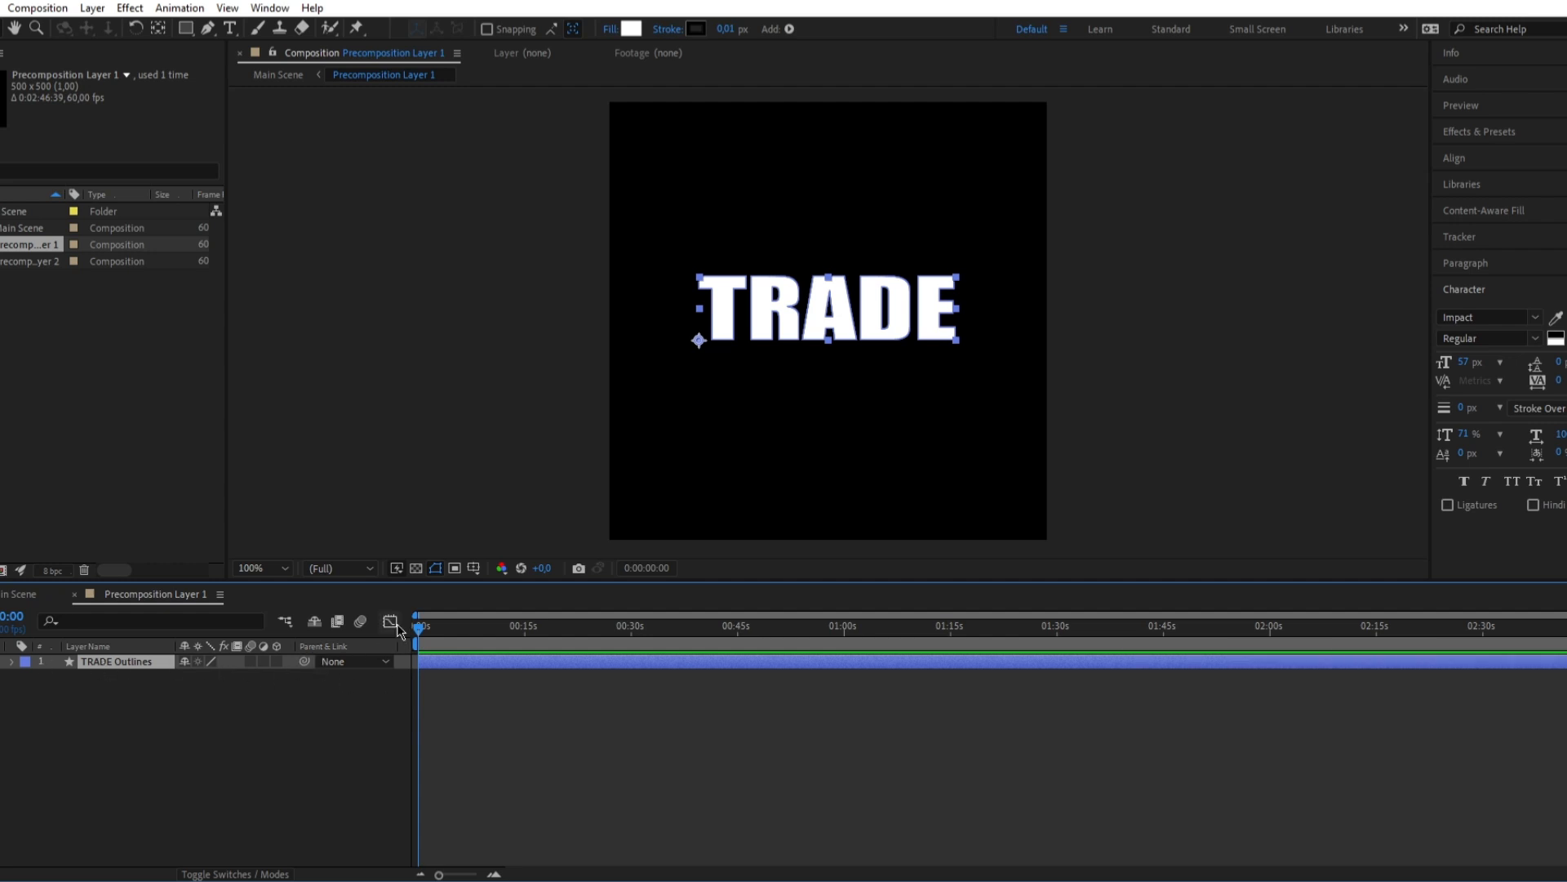
{"action": "key", "text": "Delete"}
{"action": "right_click", "coordinate": [492, 697]}
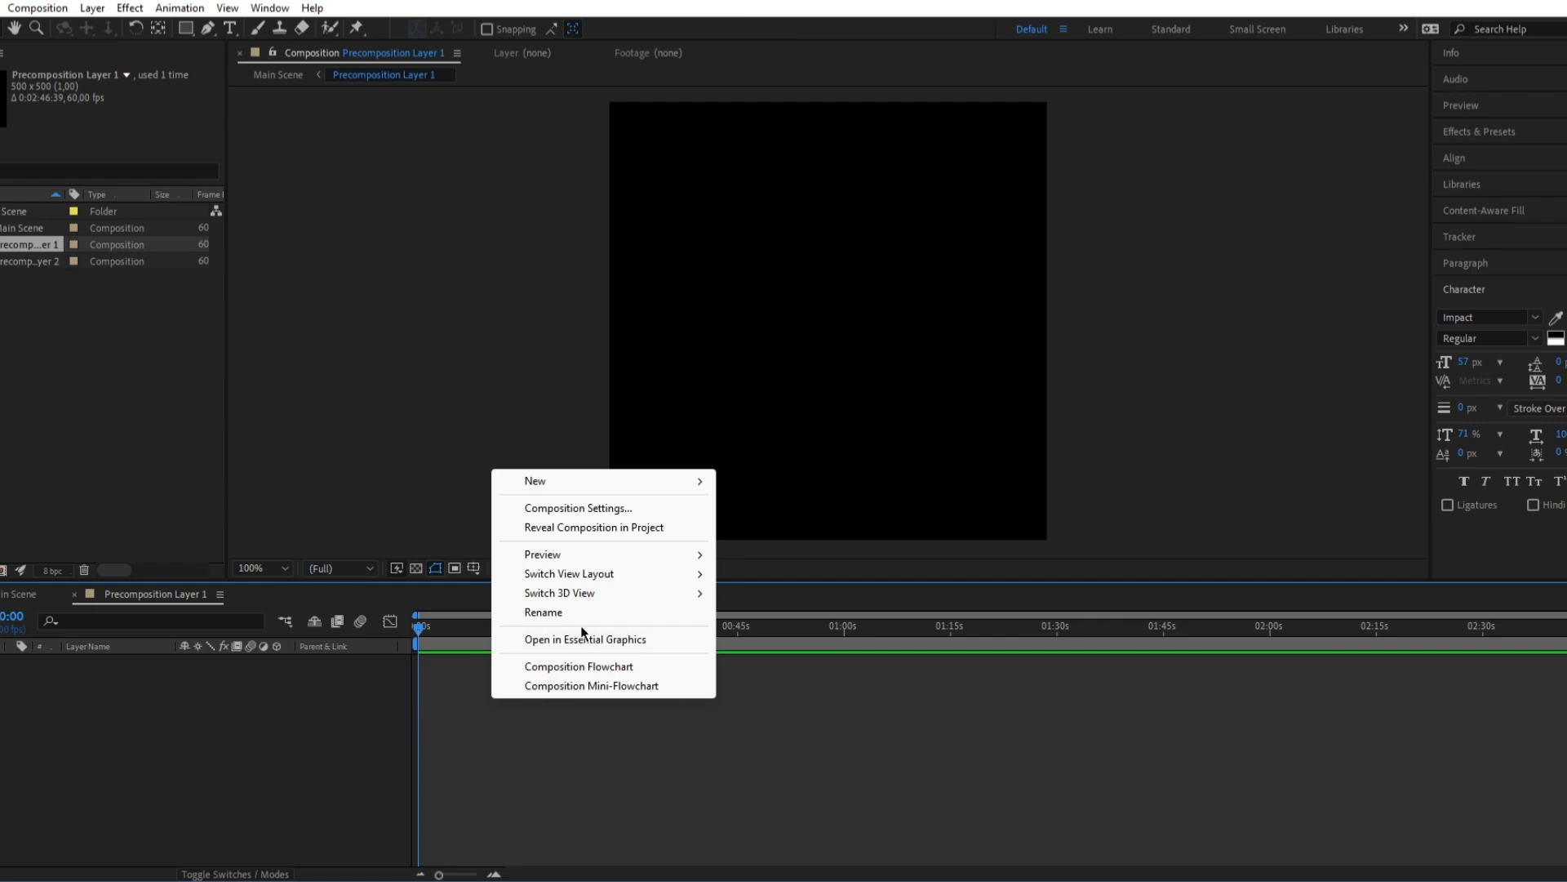
{"action": "left_click", "coordinate": [356, 664]}
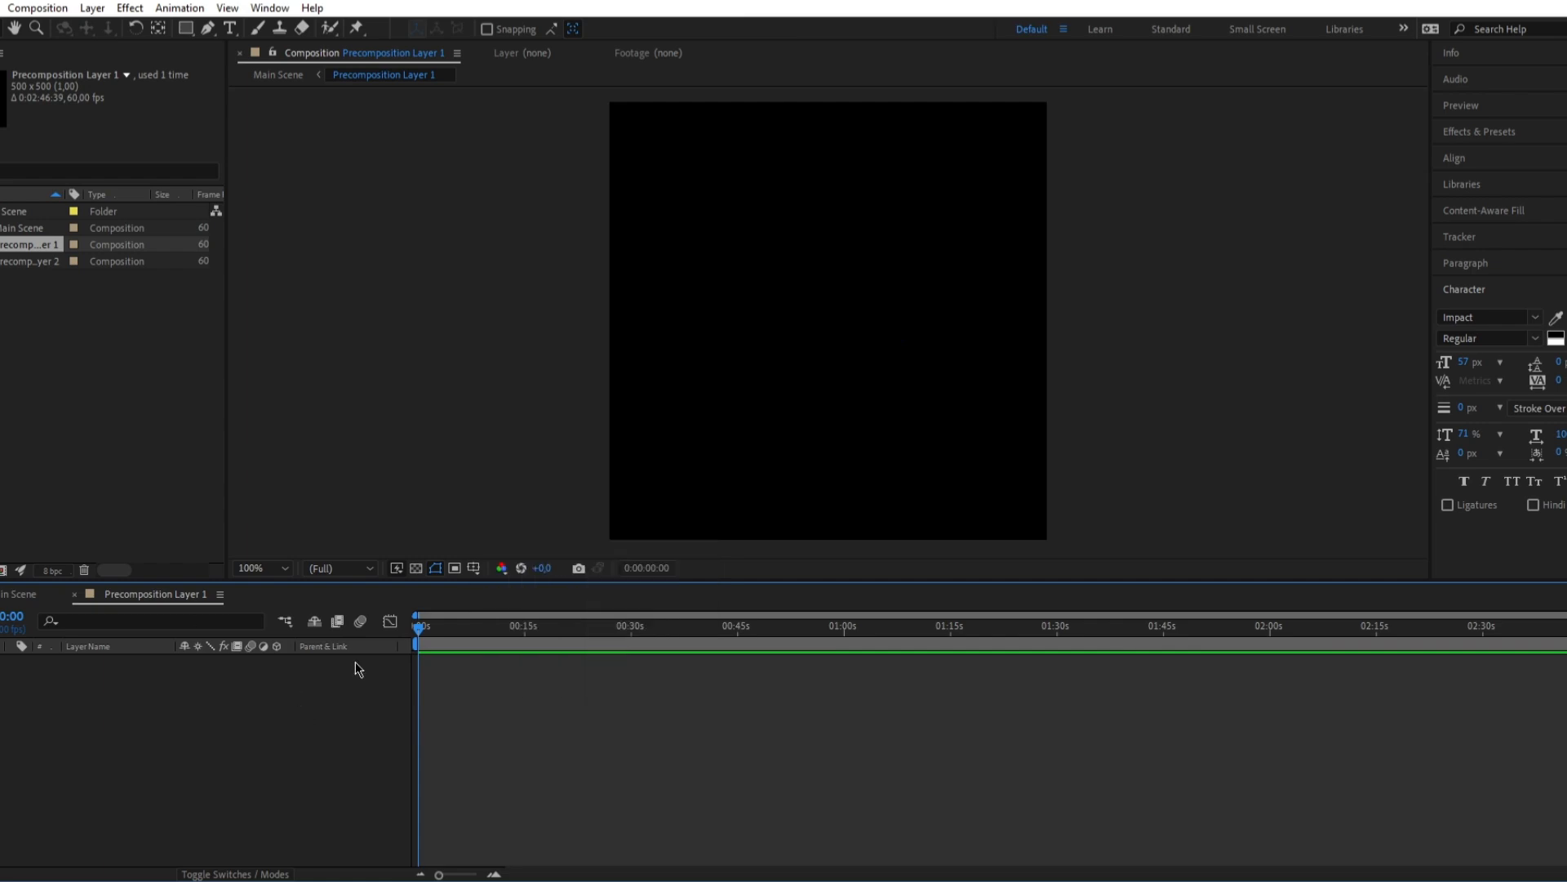
- Add a text layer with the person's first name in lowercase Impact above the center of Precomposition Layer 1
{"action": "left_click", "coordinate": [229, 28]}
{"action": "left_click", "coordinate": [778, 269]}
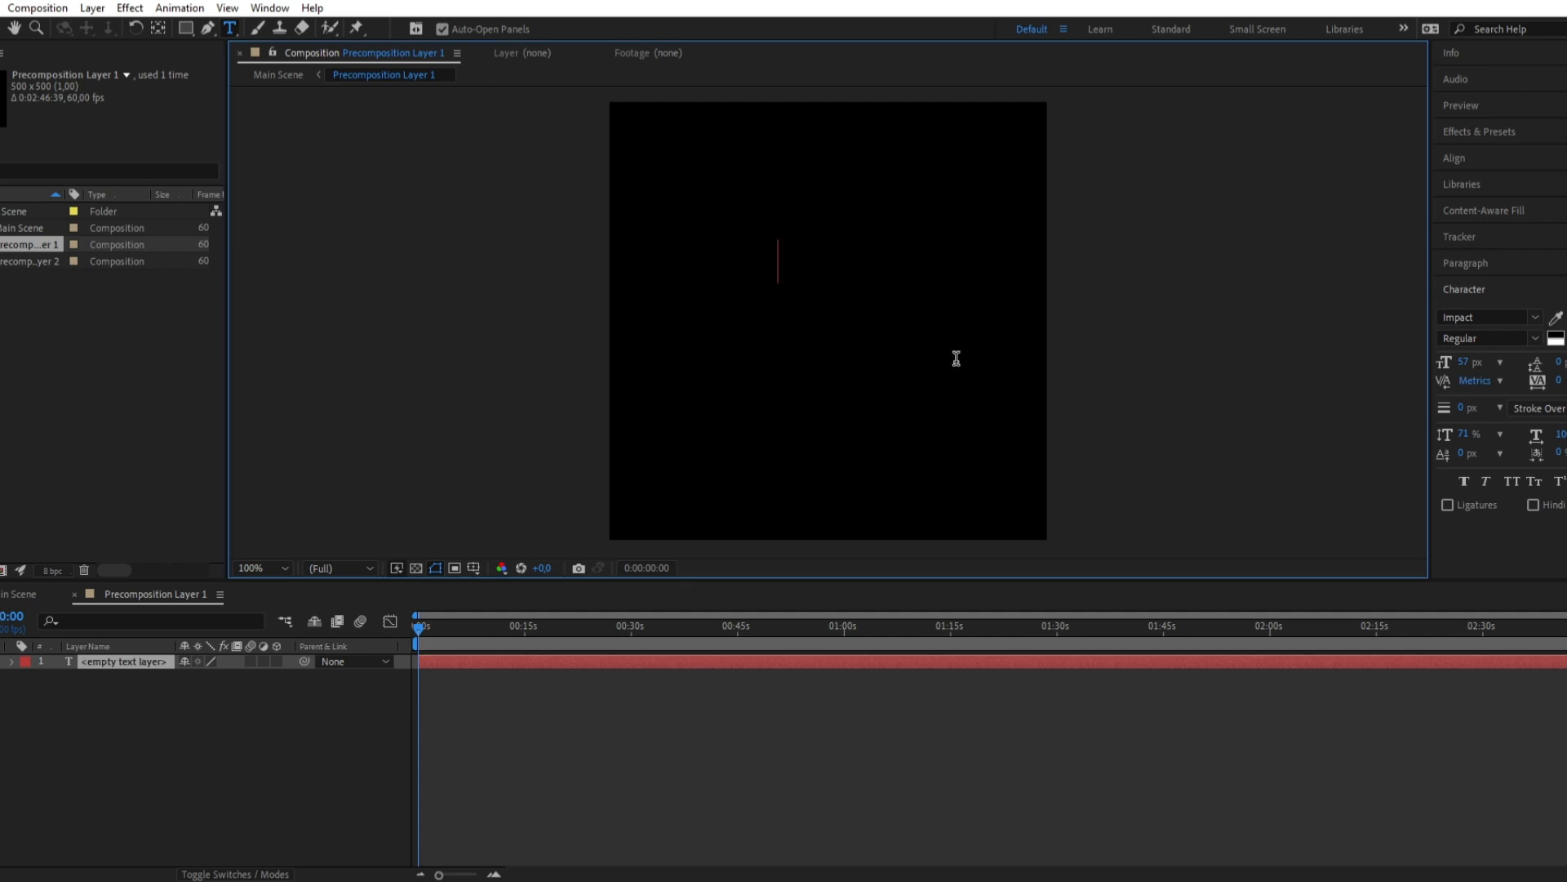
{"action": "type", "text": "da"}
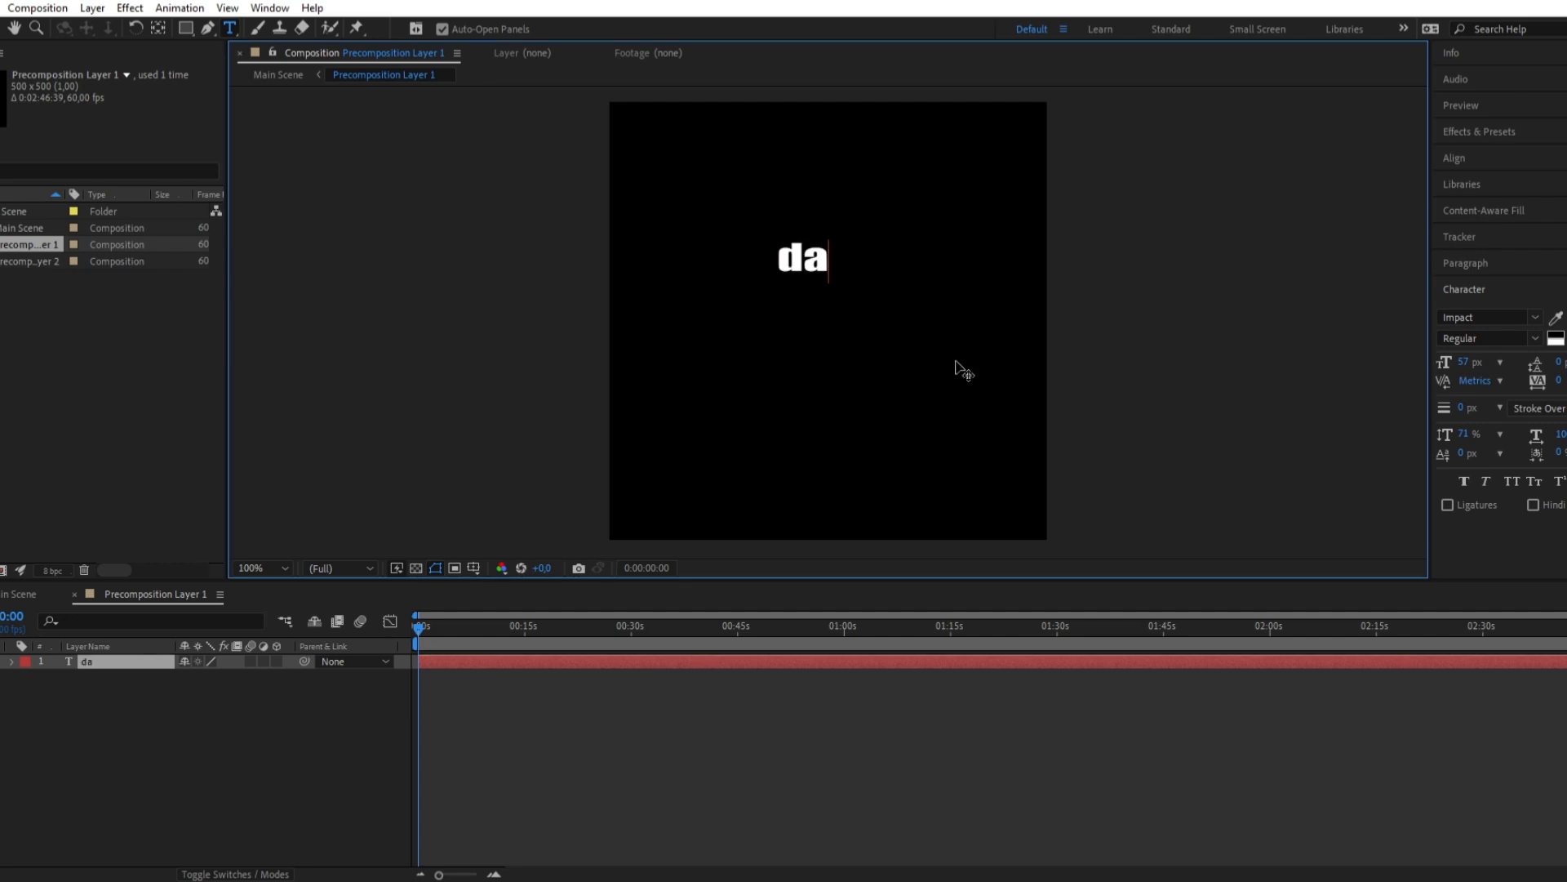
{"action": "type", "text": "vron"}
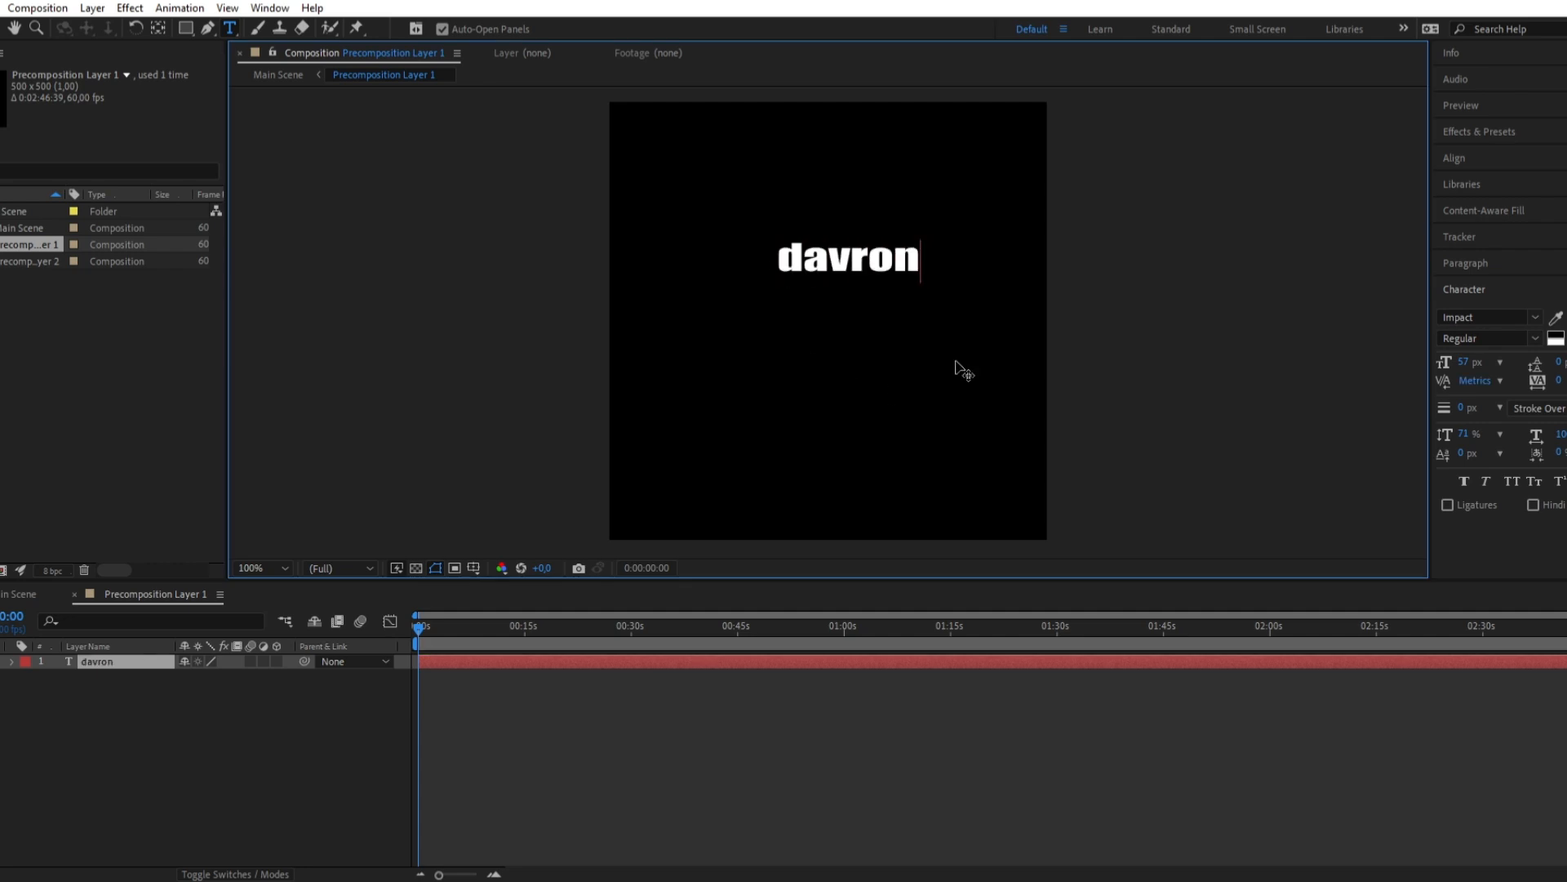
{"action": "left_click", "coordinate": [390, 683]}
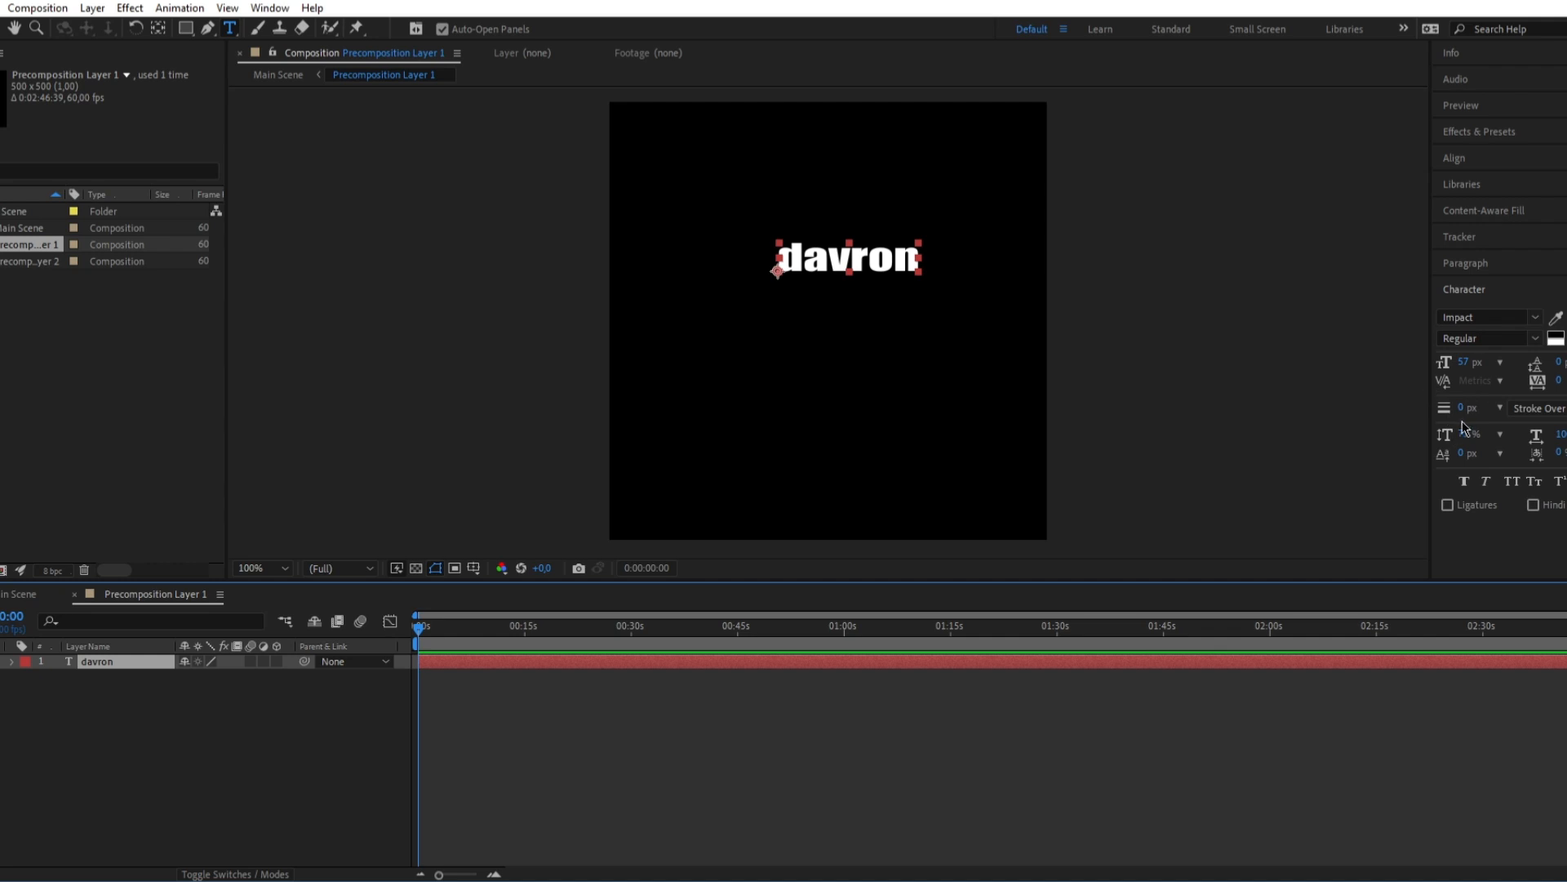
- Widen the new text by increasing its horizontal scale and apply Faux Italic
{"action": "left_click_drag", "start_coordinate": [1559, 434], "coordinate": [1566, 434]}
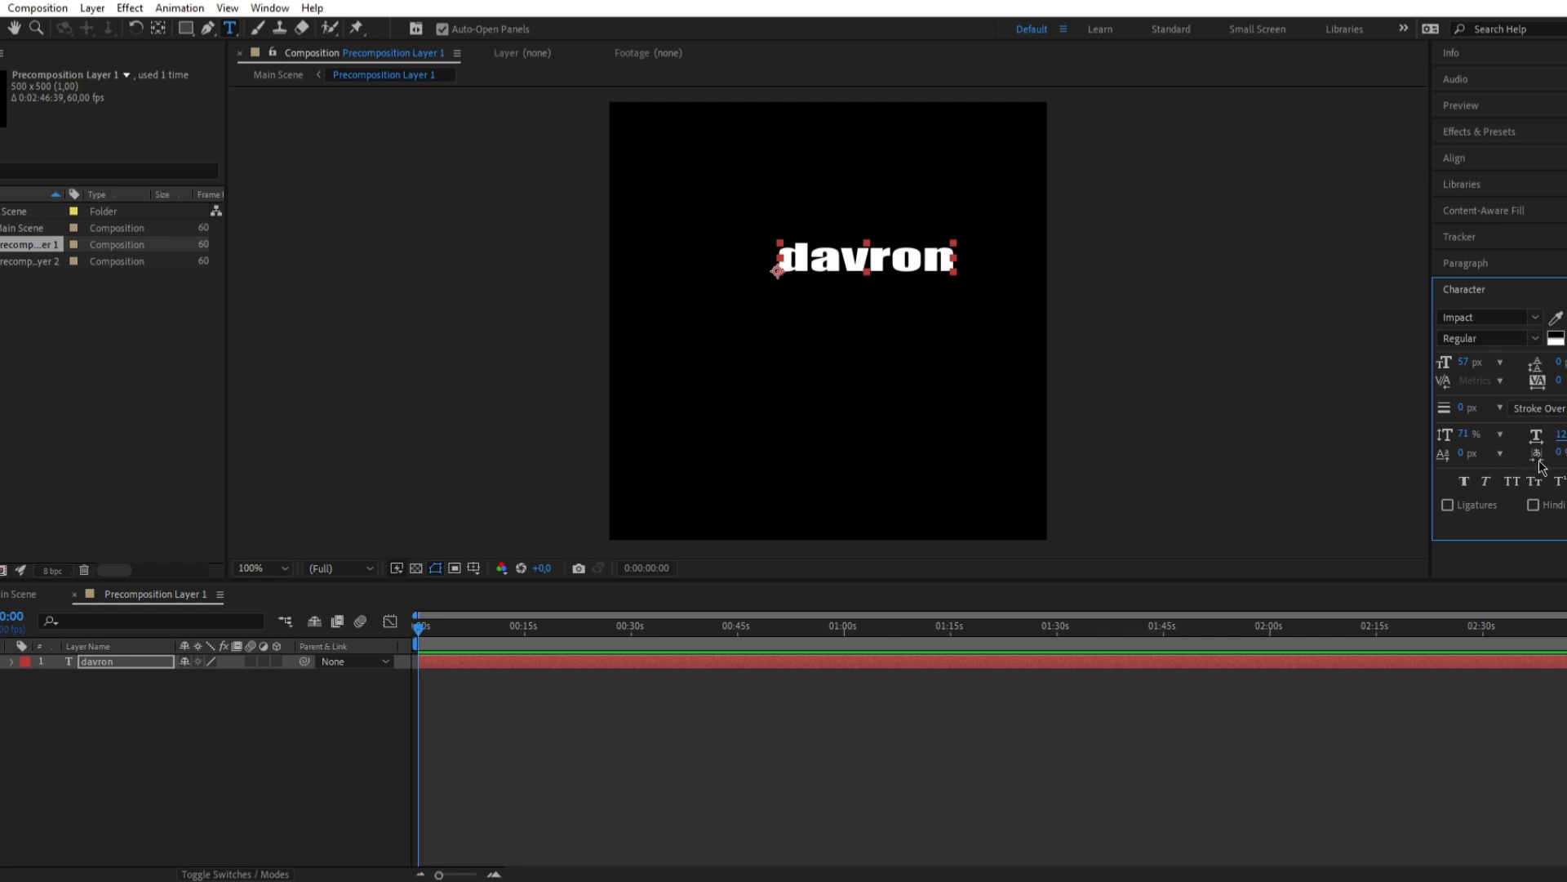
{"action": "left_click", "coordinate": [1485, 483]}
{"action": "left_click", "coordinate": [723, 746]}
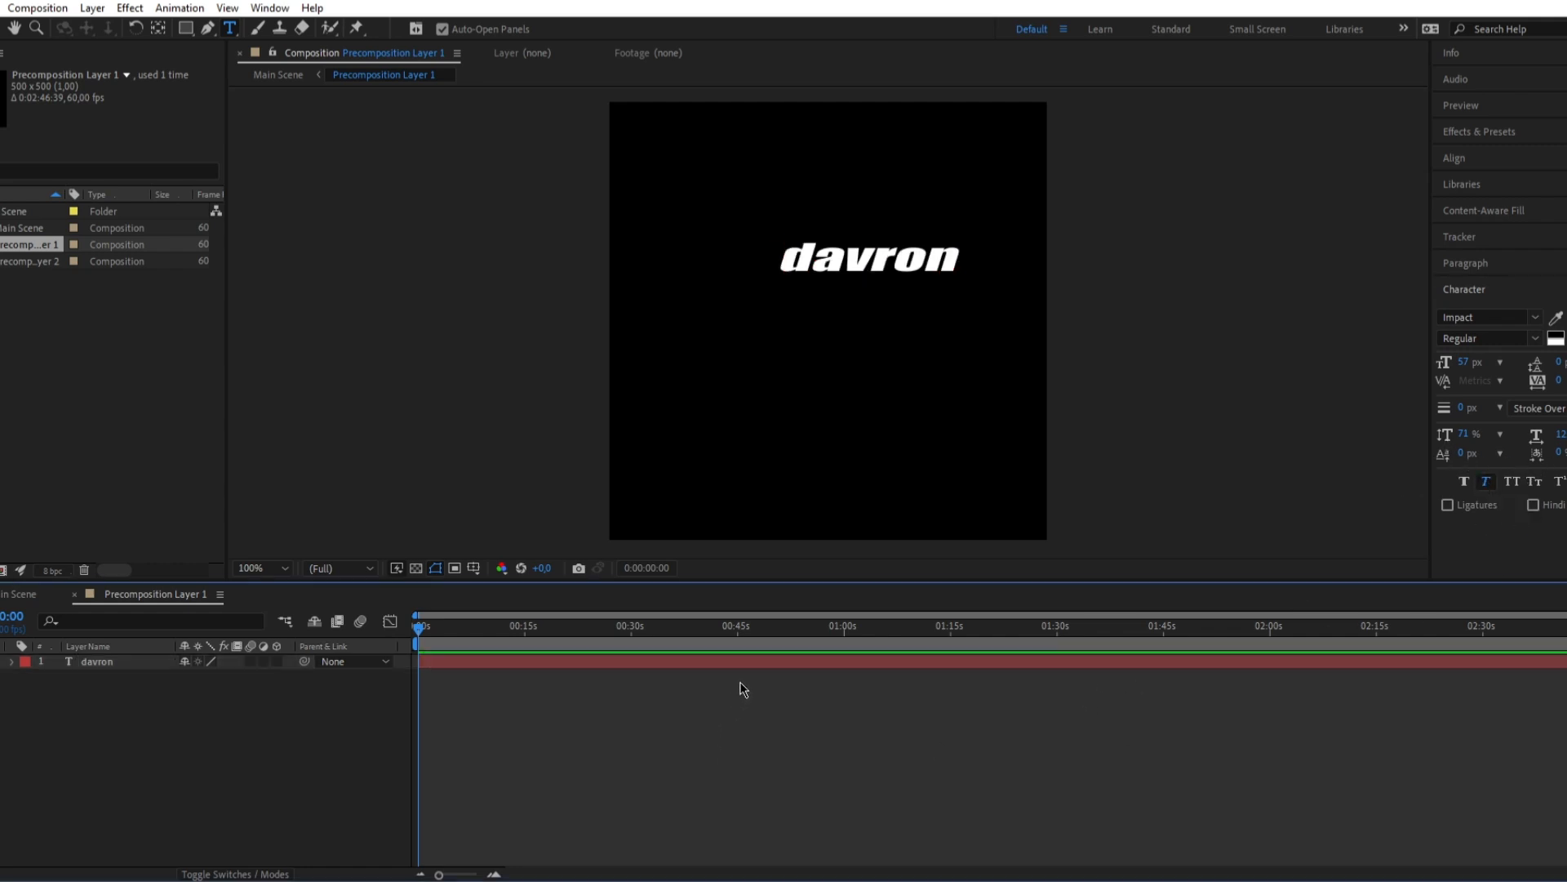
- Enlarge the text layer to span most of the frame's width and place it slightly above the middle
{"action": "left_click", "coordinate": [767, 663]}
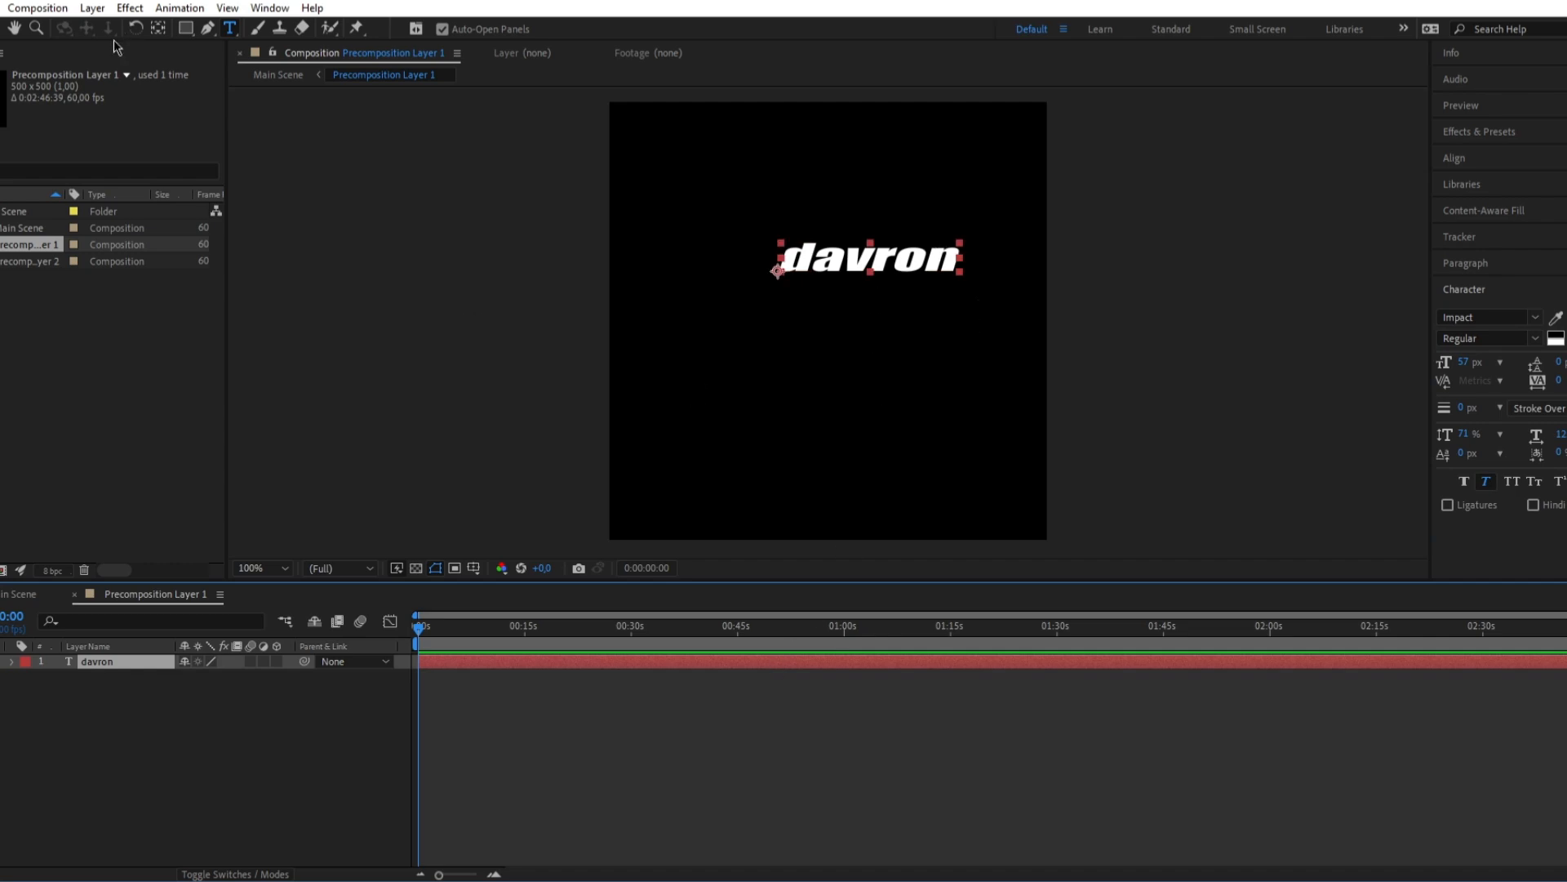
{"action": "key", "text": "v"}
{"action": "left_click_drag", "start_coordinate": [965, 264], "coordinate": [953, 308]}
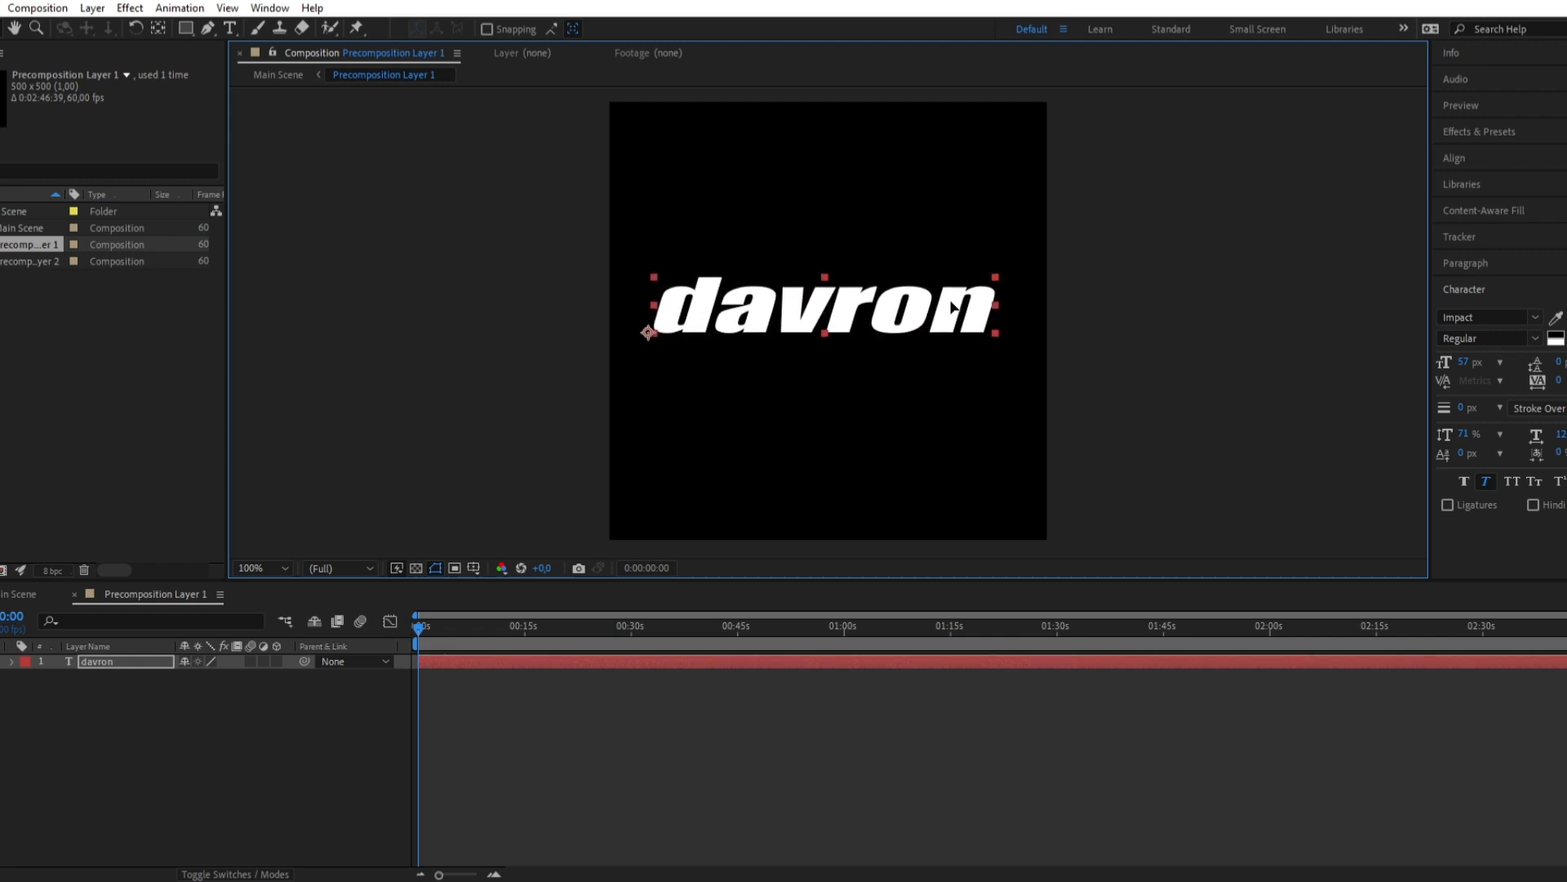
{"action": "left_click", "coordinate": [1096, 394]}
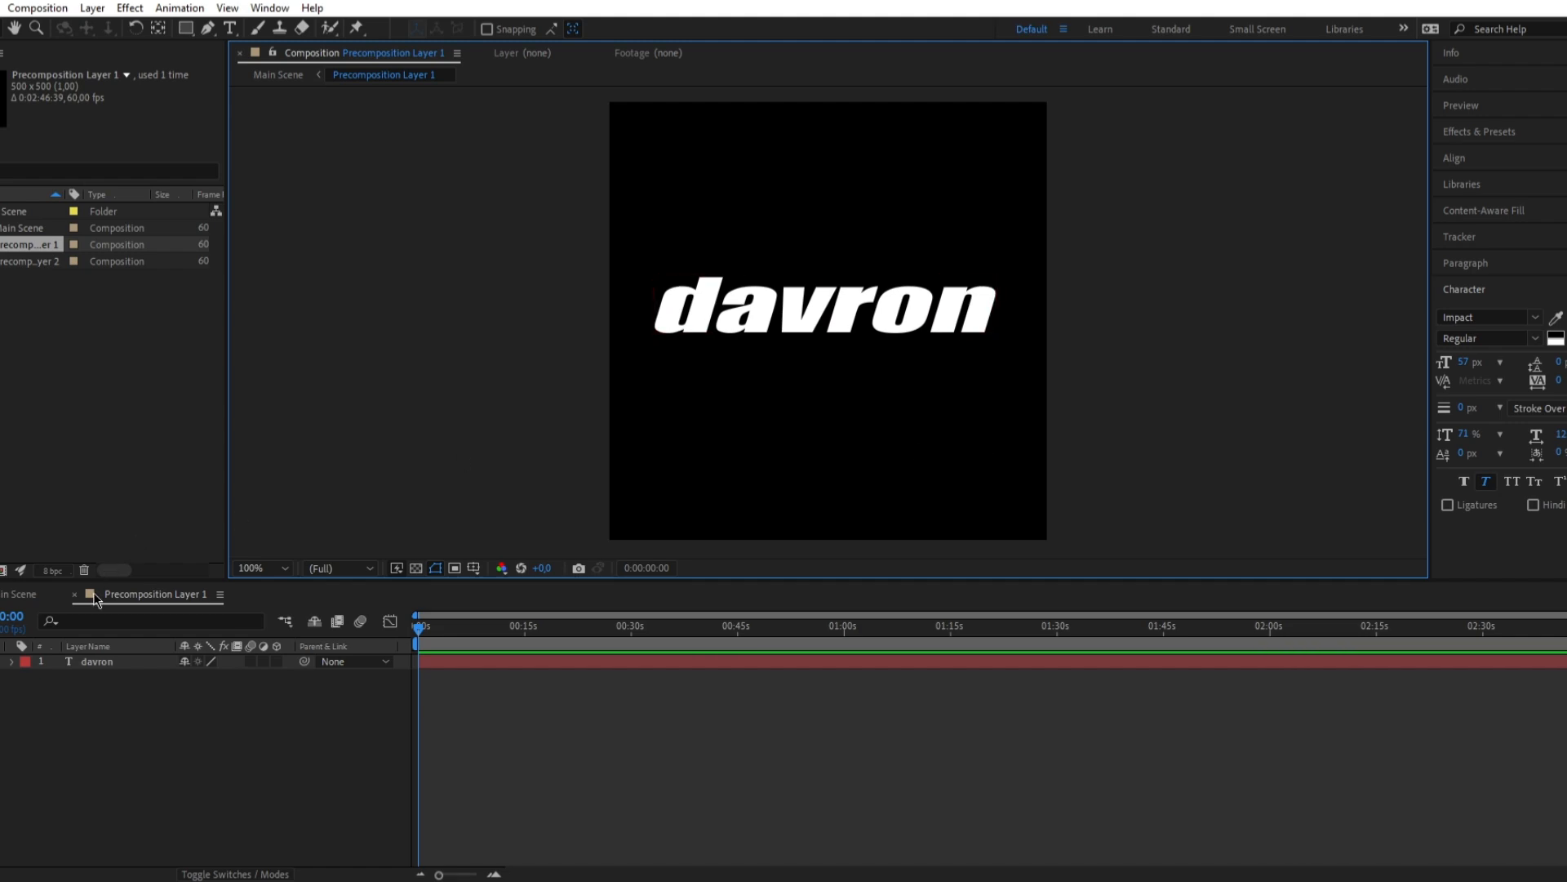
- Preview the Main Scene animation with the replaced text, and return to its first frame
{"action": "left_click", "coordinate": [14, 594]}
{"action": "left_click", "coordinate": [1073, 325]}
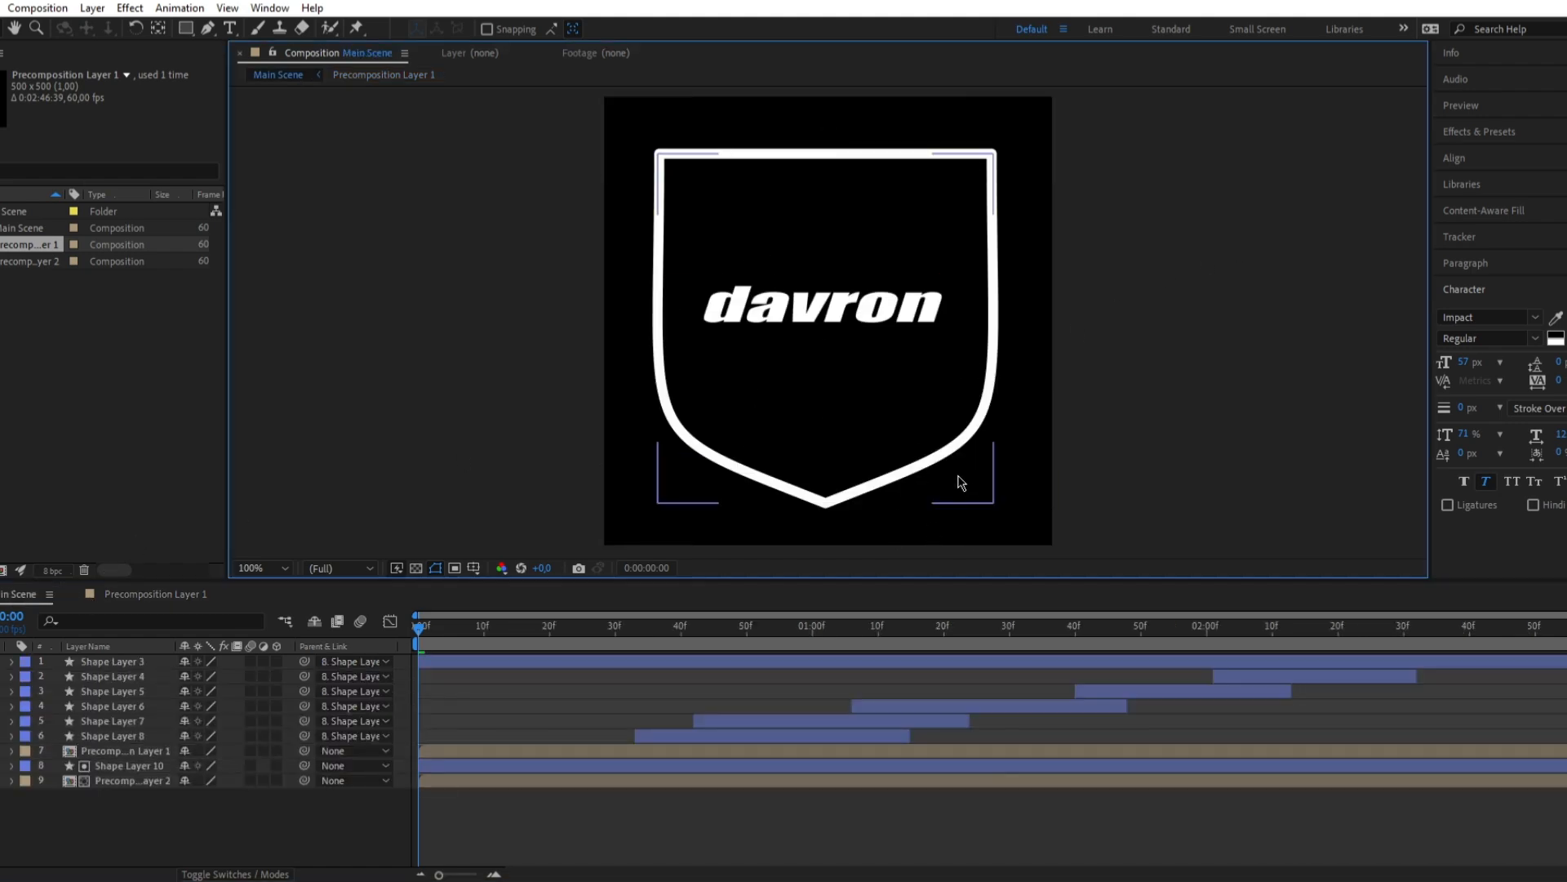
{"action": "key", "text": "space"}
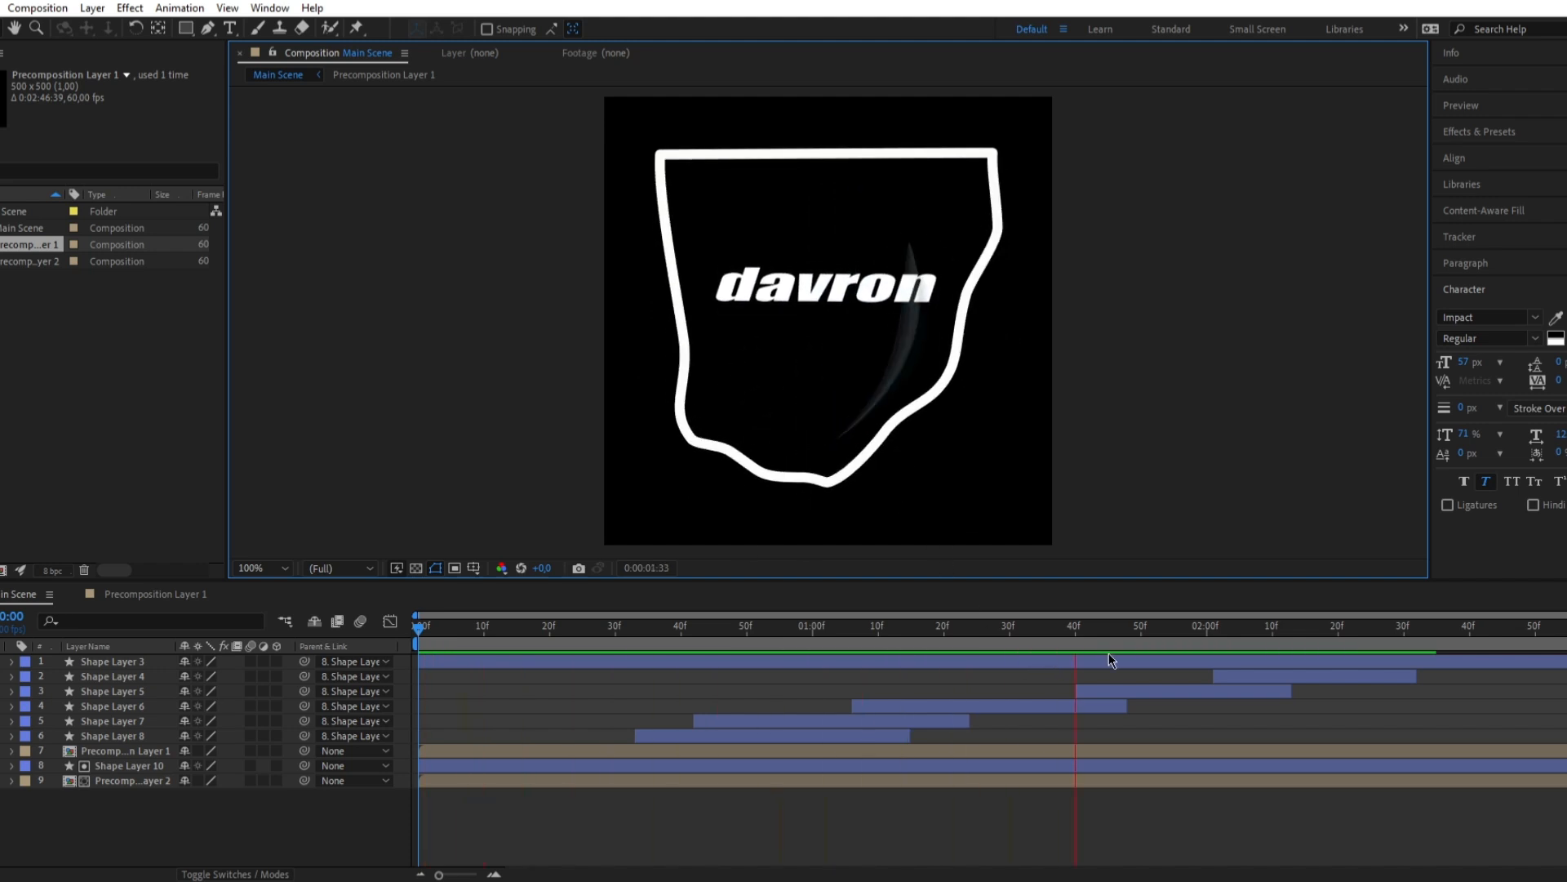
{"action": "left_click", "coordinate": [1026, 638]}
{"action": "key", "text": "Home"}
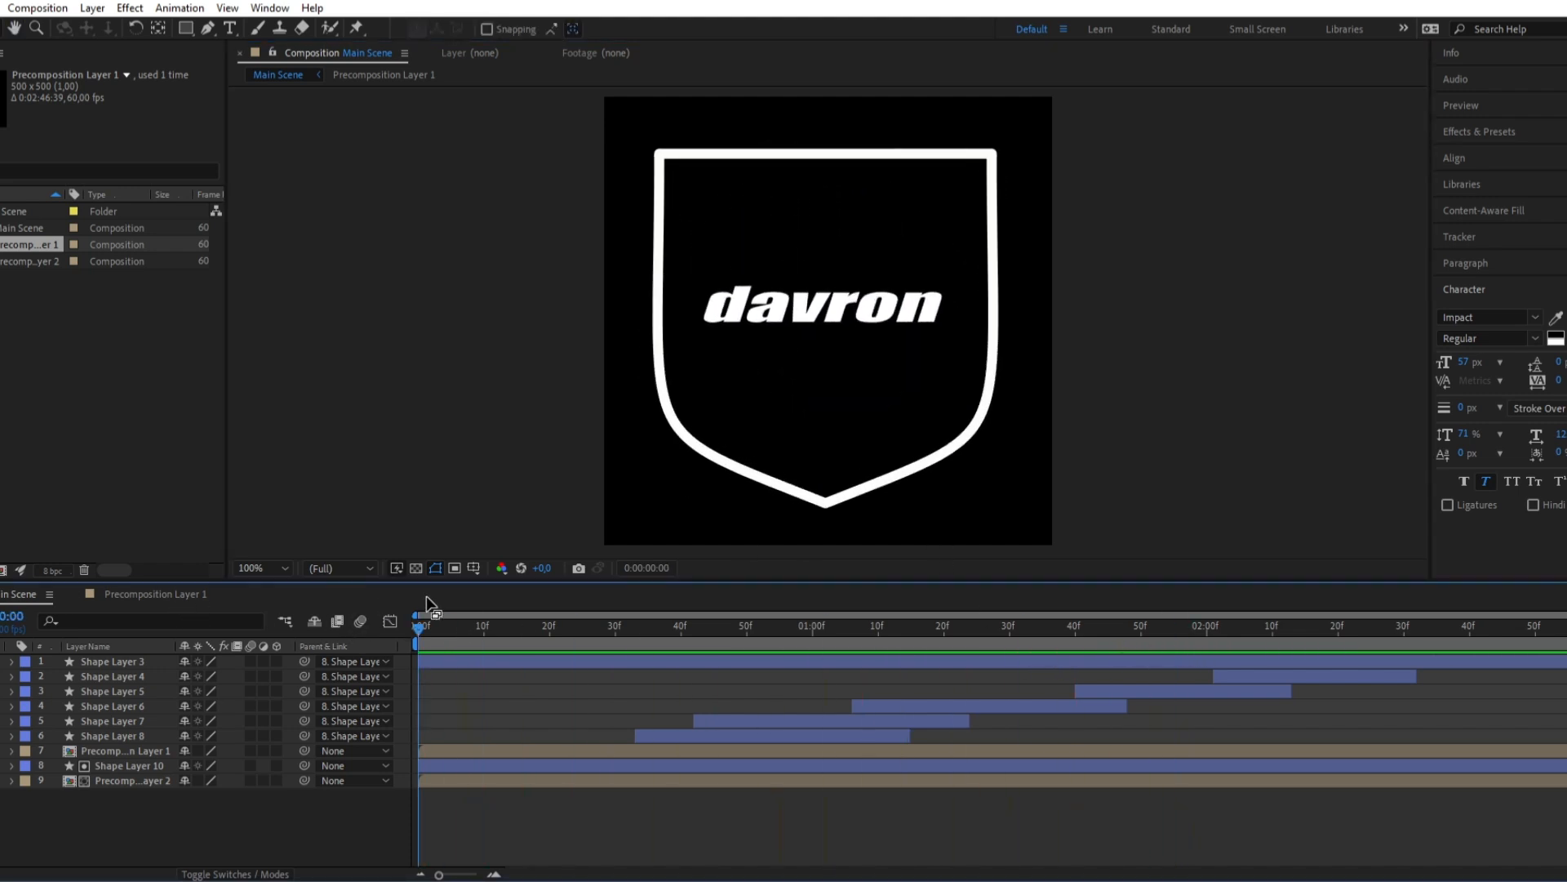
- Close After Effects and save the project in the Загрузки folder, using the person's first name as the file name
{"action": "key", "text": "alt+Tab"}
{"action": "key", "text": "alt+Tab"}
{"action": "key", "text": "alt+F4"}
{"action": "left_click", "coordinate": [708, 465]}
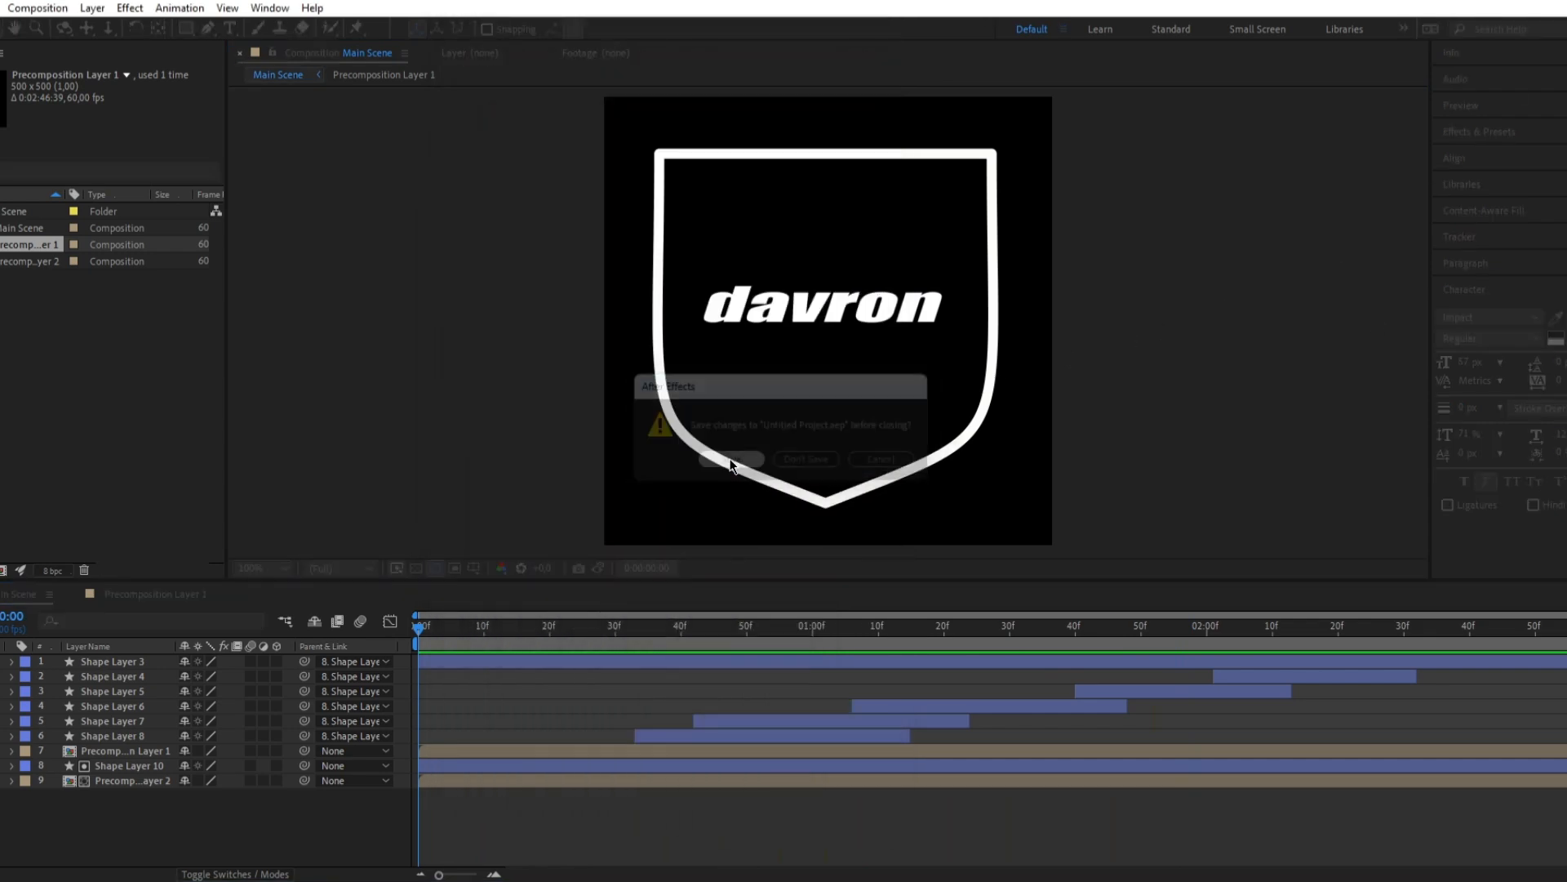
{"action": "scroll", "coordinate": [35, 221], "scroll_direction": "up", "scroll_amount": 1}
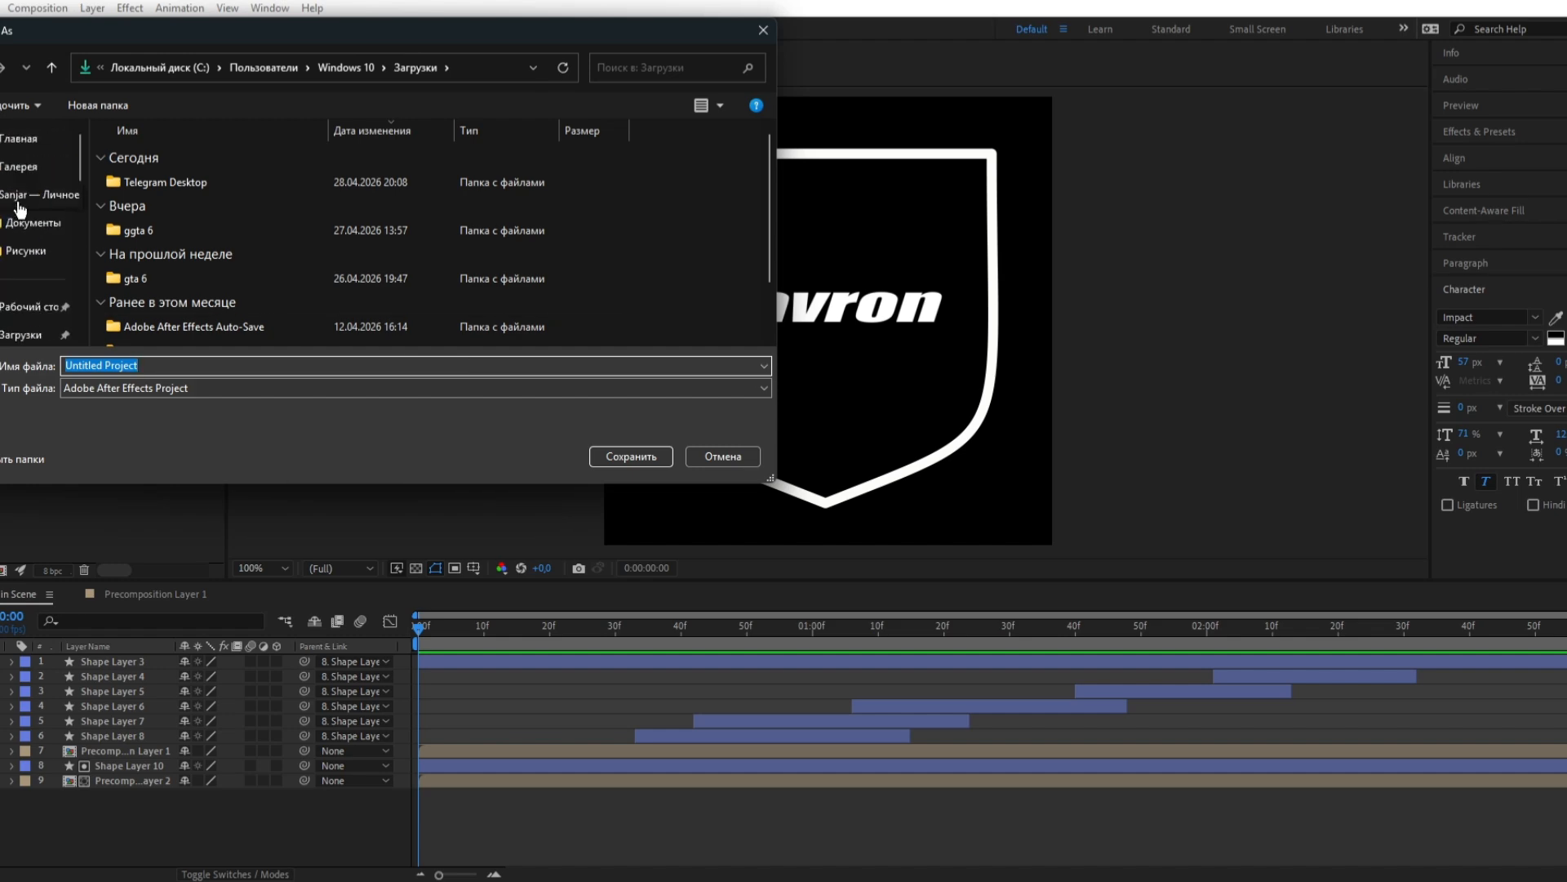
{"action": "left_click", "coordinate": [32, 301]}
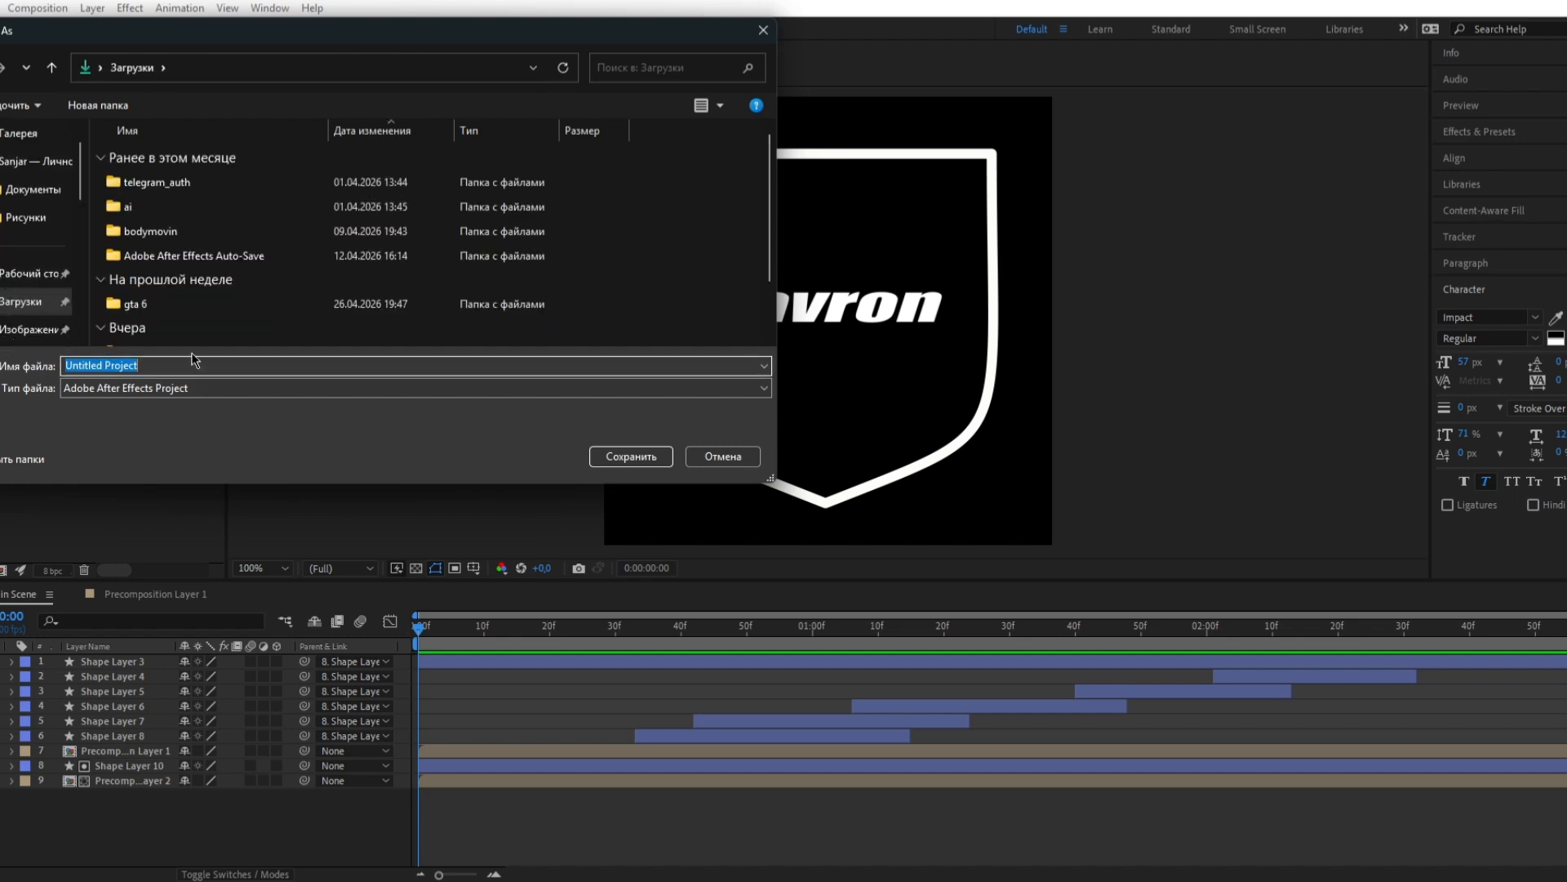
{"action": "type", "text": "davron"}
{"action": "key", "text": "Return"}
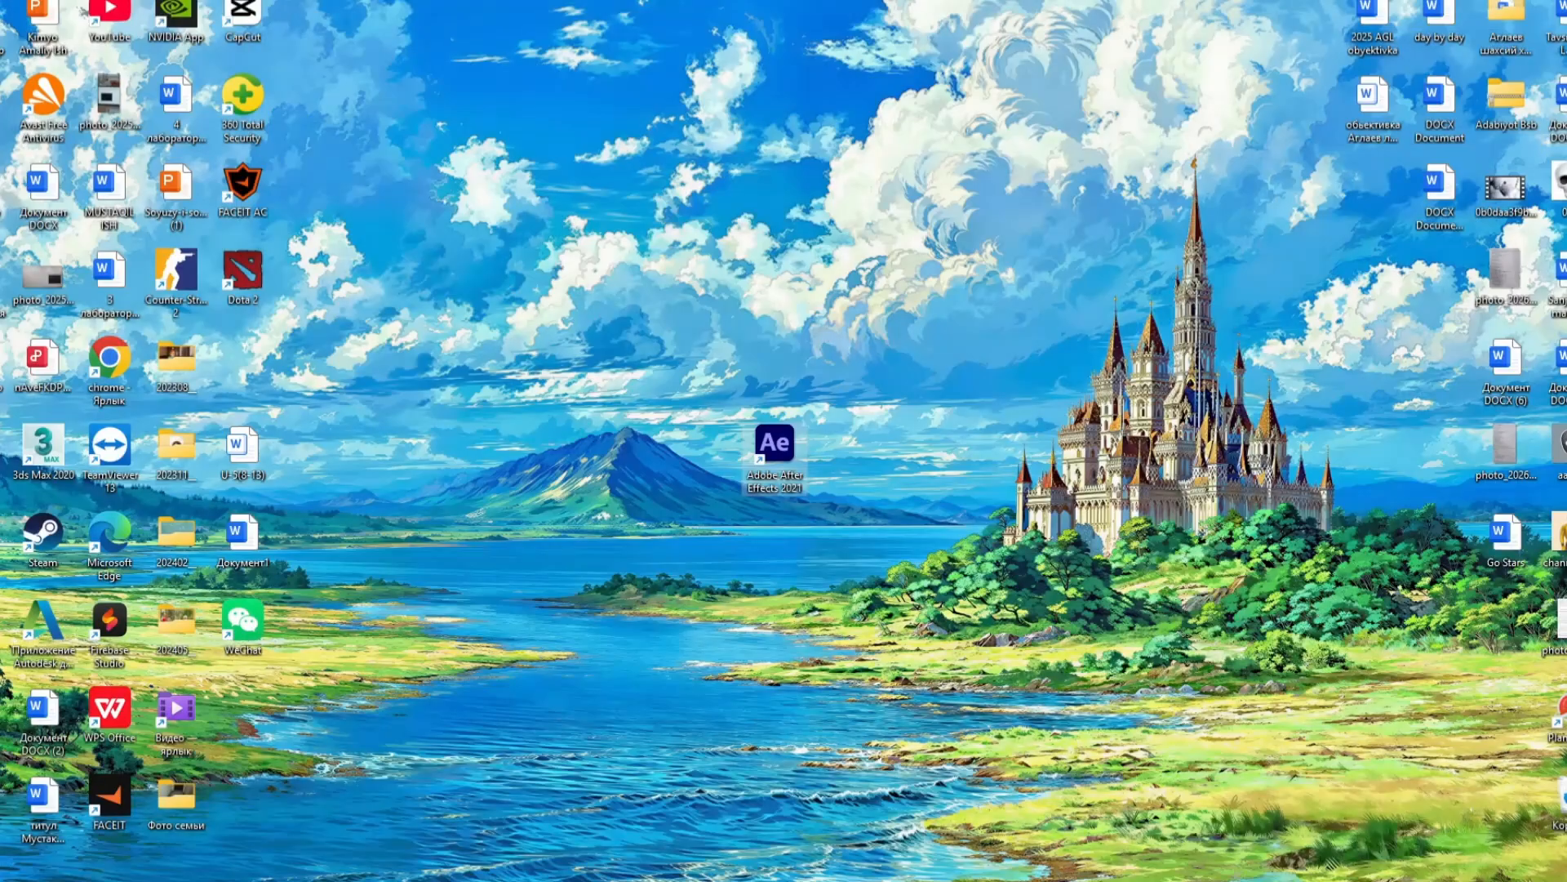
- In File Explorer, copy the bodymovin folder from the Bodymovins\tg folder on drive C
{"action": "key", "text": "super+e"}
{"action": "left_click", "coordinate": [587, 778]}
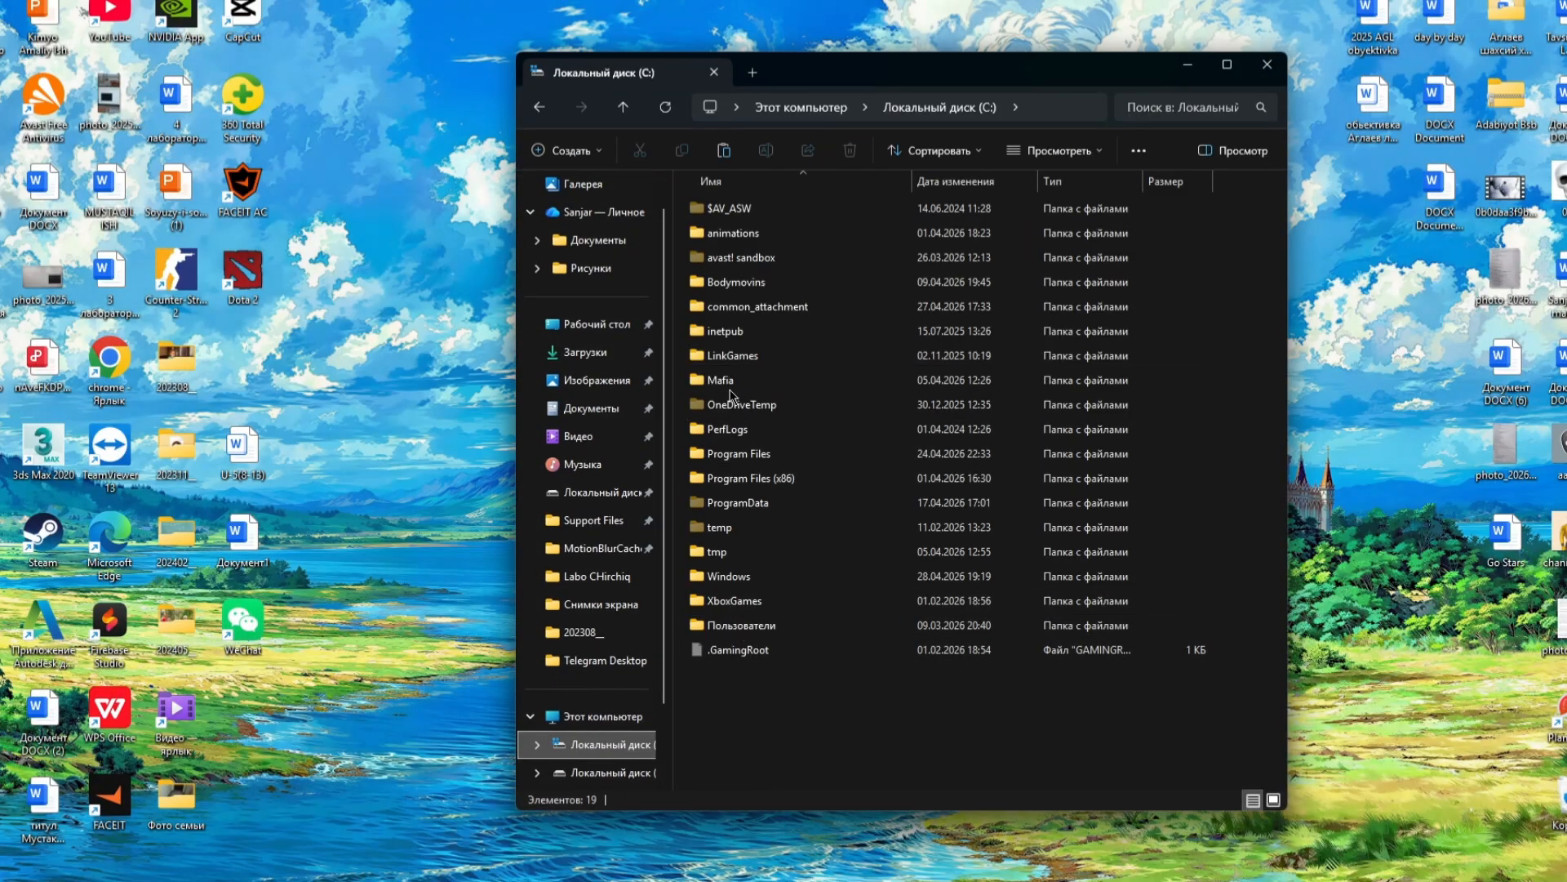
{"action": "double_click", "coordinate": [731, 281]}
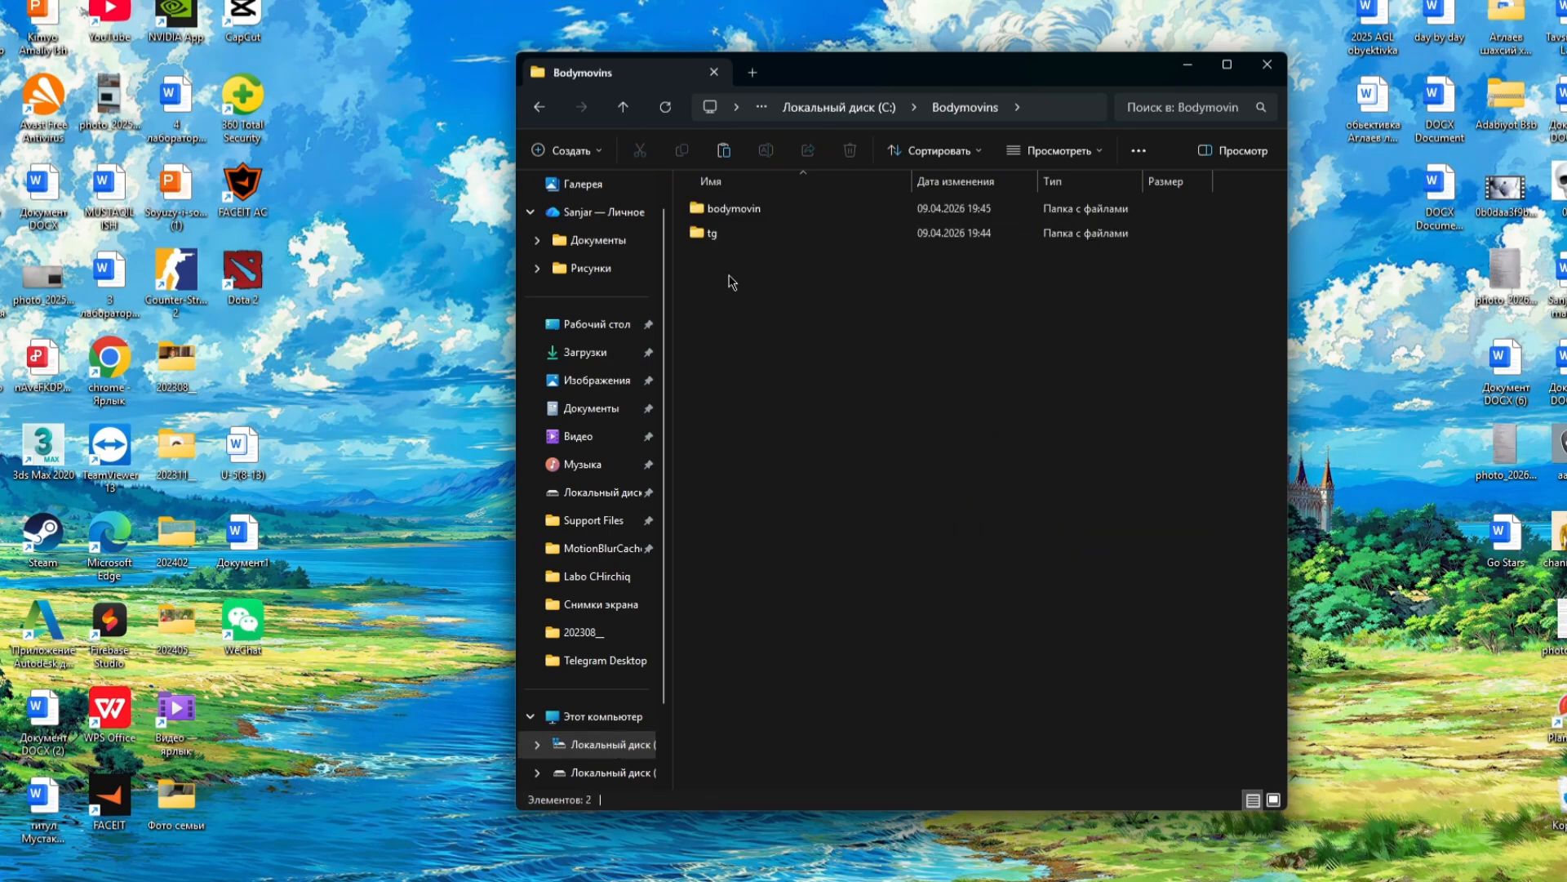
{"action": "double_click", "coordinate": [712, 232]}
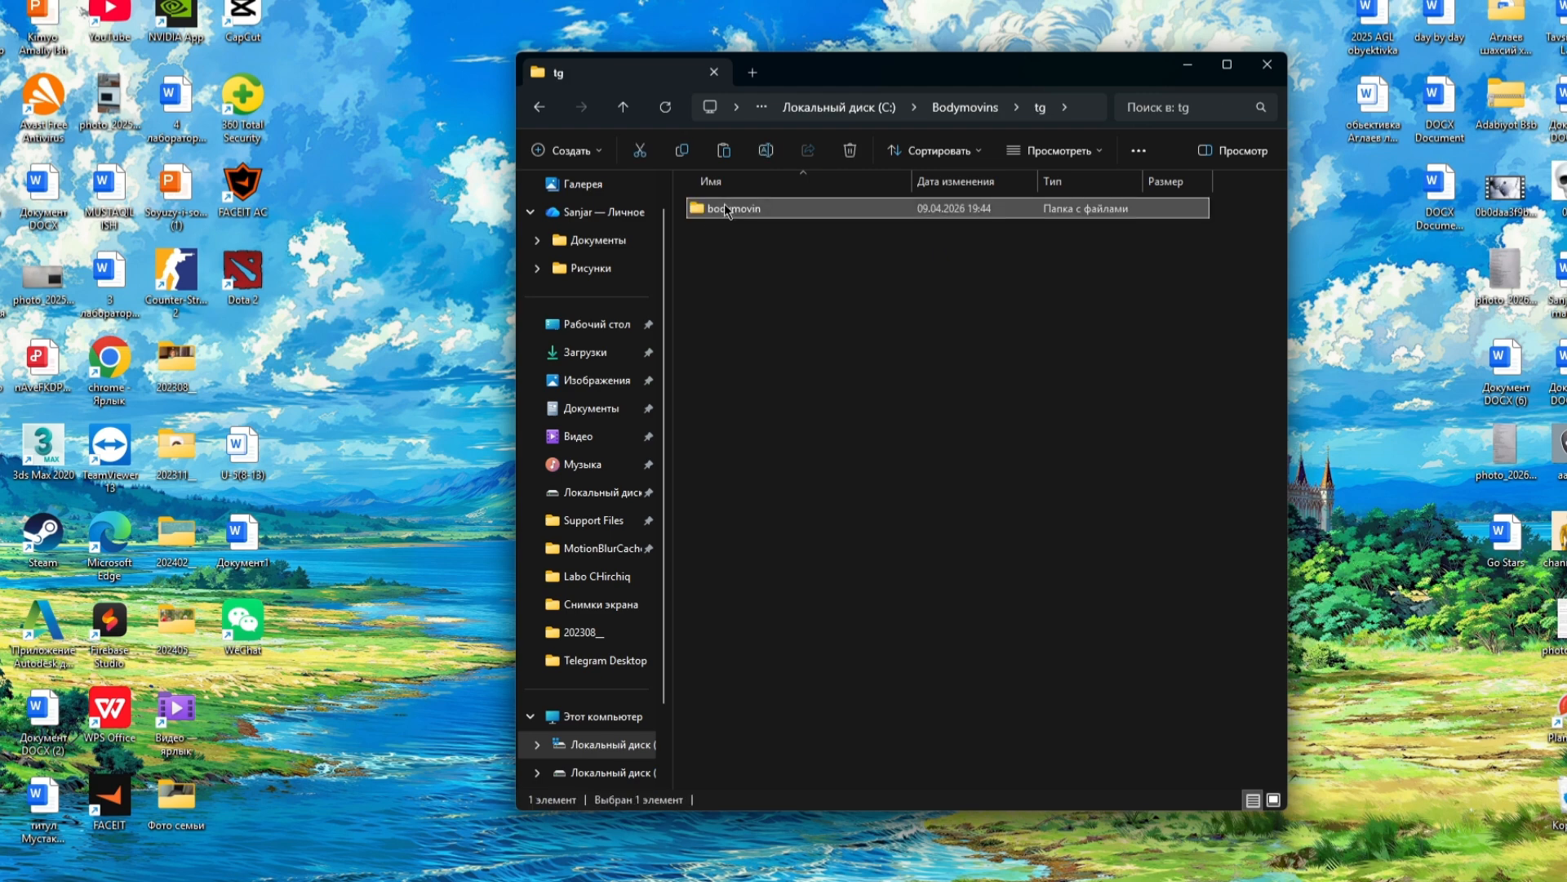
{"action": "right_click", "coordinate": [731, 214]}
{"action": "left_click", "coordinate": [814, 239]}
{"action": "right_click", "coordinate": [744, 219]}
{"action": "left_click", "coordinate": [824, 239]}
- Open the Support Files folder of Adobe After Effects 2021 and locate the bodymovin folder in it
{"action": "scroll", "coordinate": [640, 549], "scroll_direction": "down", "scroll_amount": 2}
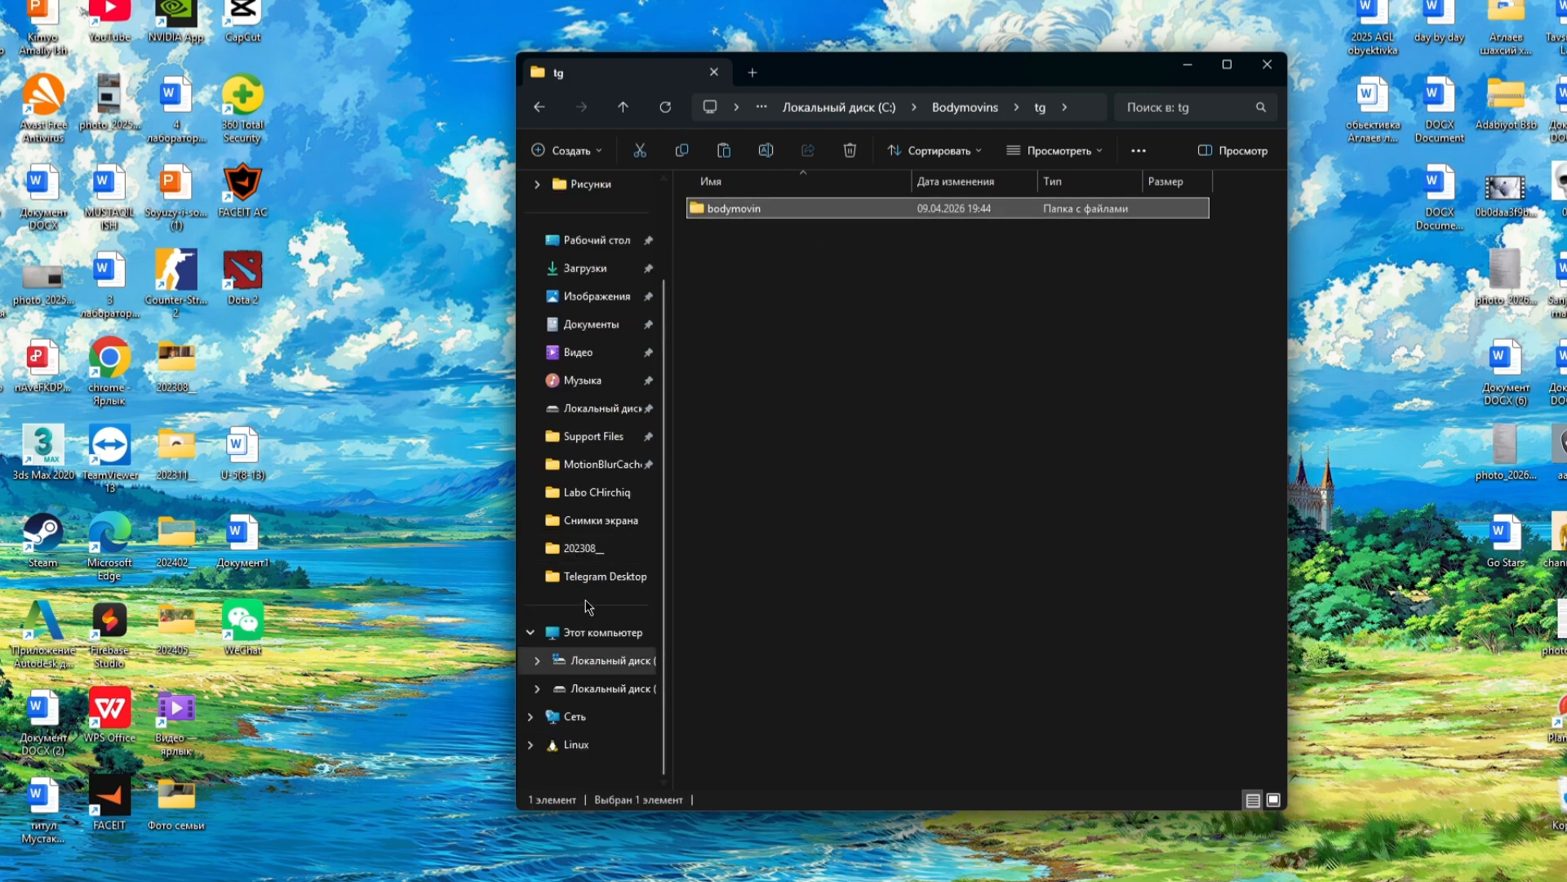
{"action": "left_click", "coordinate": [601, 578]}
{"action": "left_click", "coordinate": [617, 689]}
{"action": "left_click", "coordinate": [581, 492]}
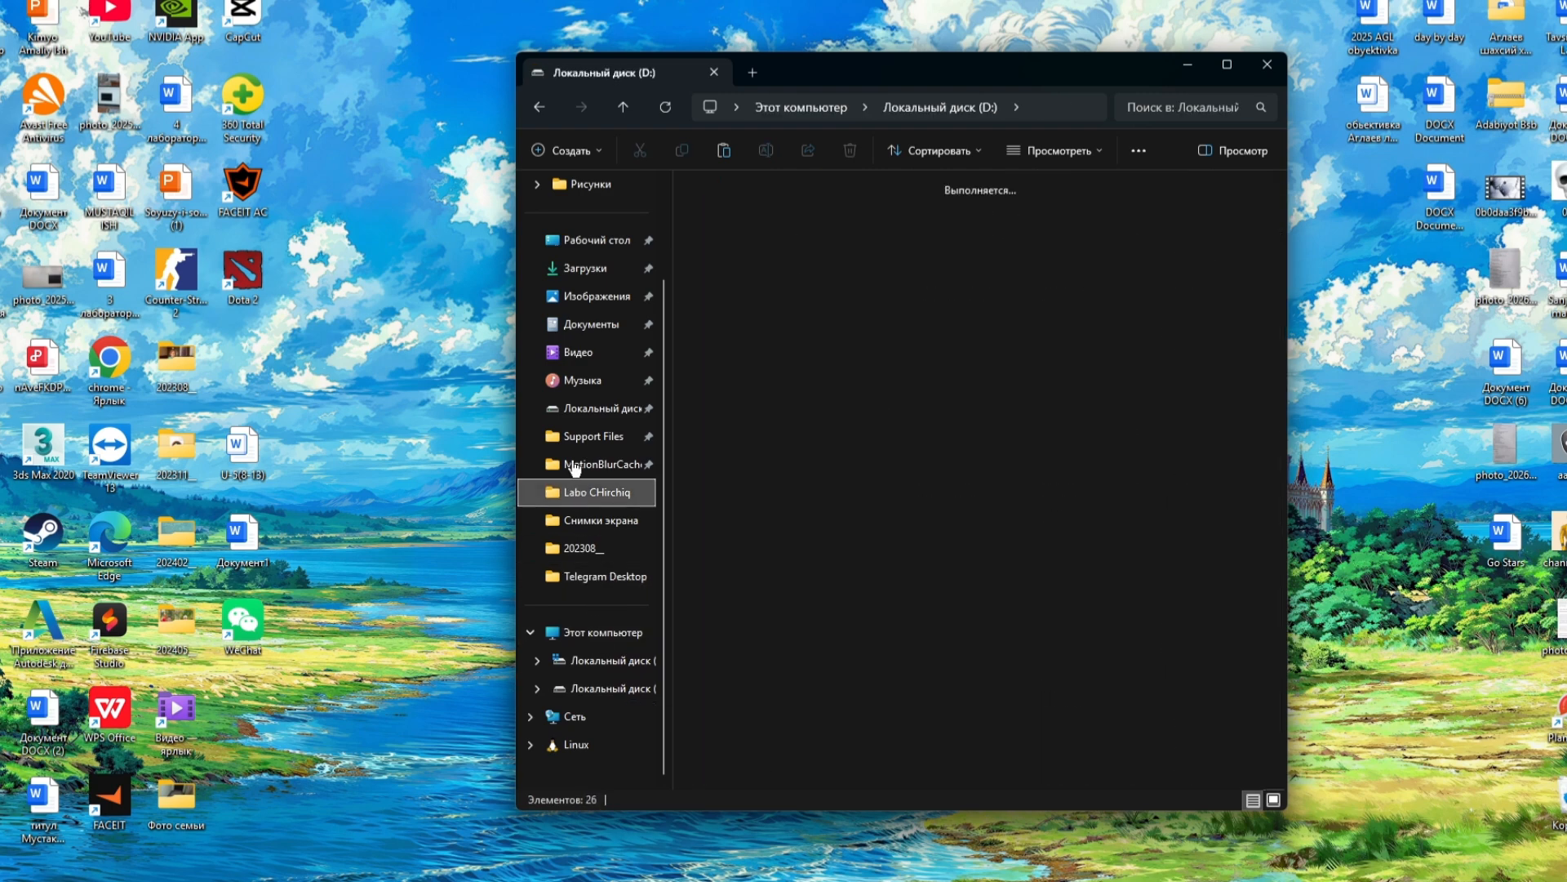
{"action": "left_click", "coordinate": [581, 442]}
{"action": "scroll", "coordinate": [857, 379], "scroll_direction": "down", "scroll_amount": 8}
{"action": "left_click_drag", "start_coordinate": [1280, 248], "coordinate": [1314, 755]}
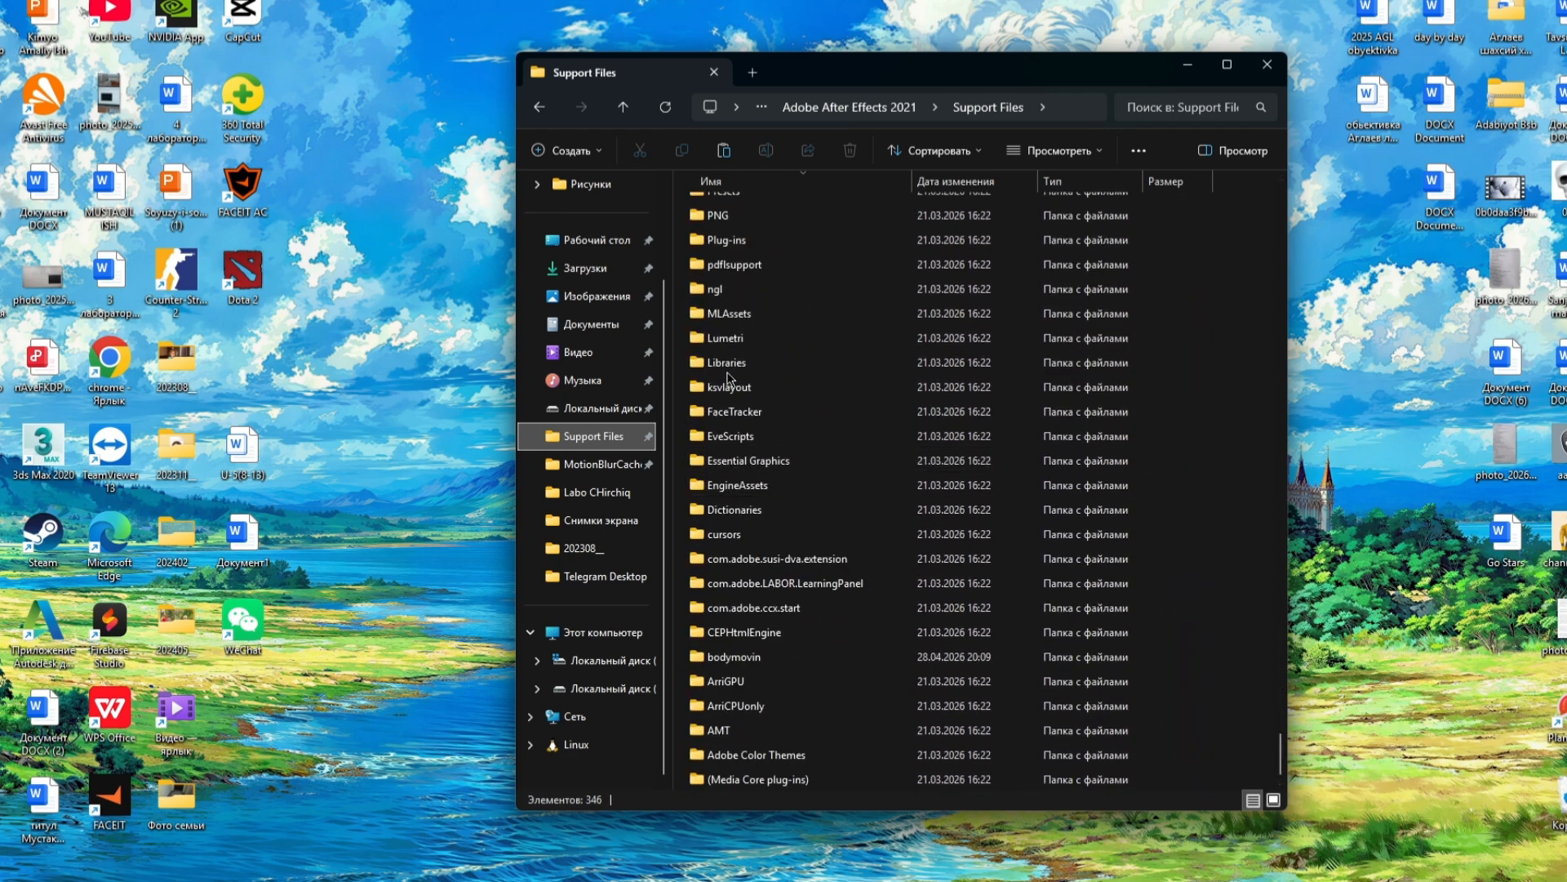
- Delete the existing bodymovin folder from Support Files with administrator permission
{"action": "left_click", "coordinate": [732, 661]}
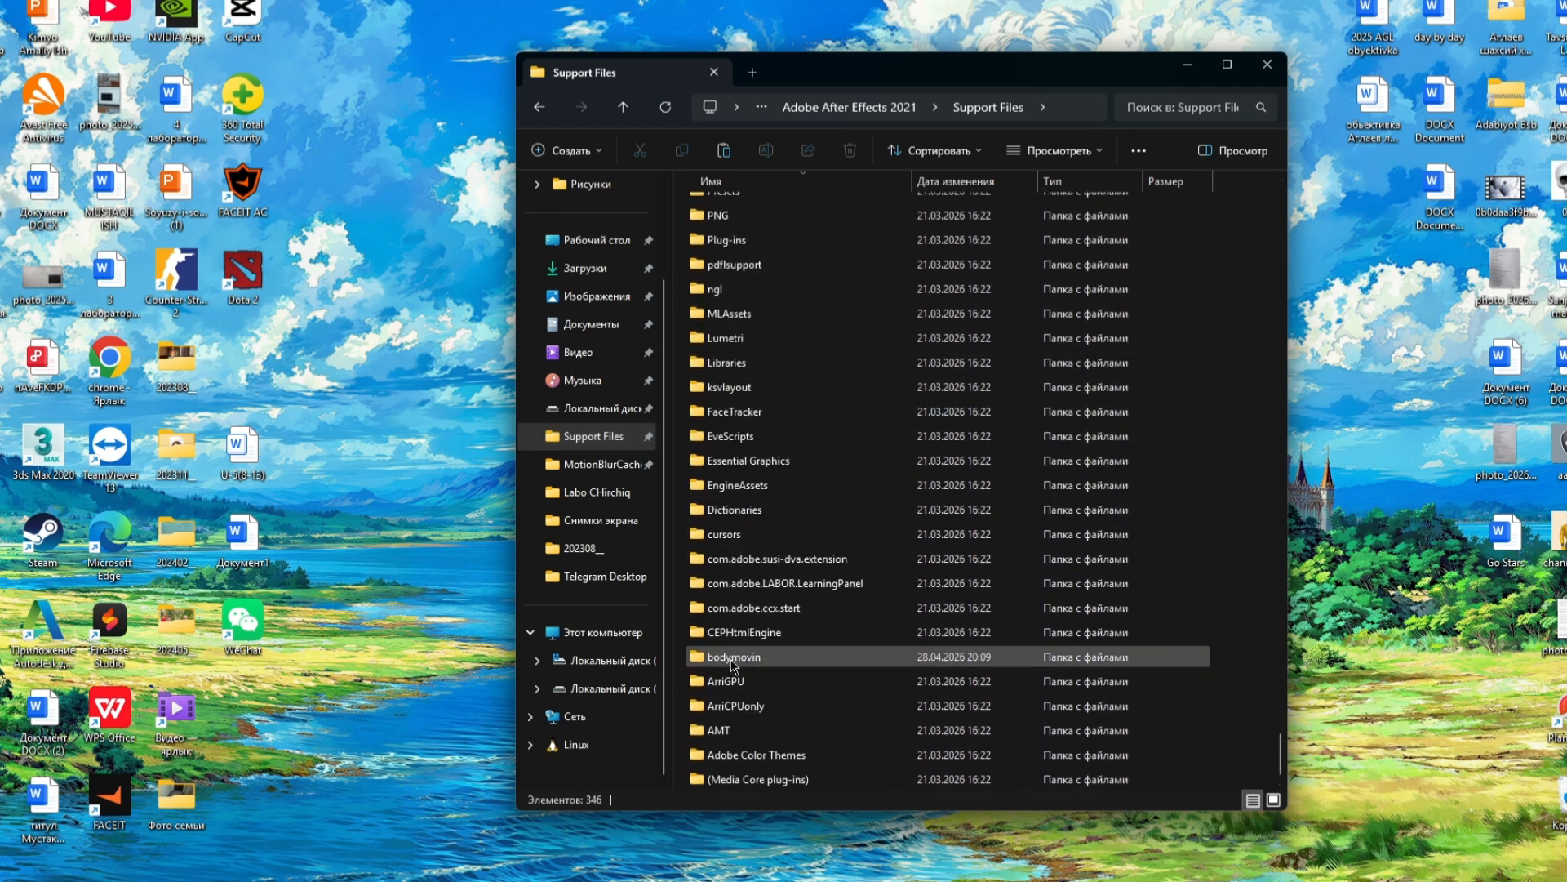
{"action": "left_click", "coordinate": [732, 661]}
{"action": "left_click", "coordinate": [854, 153]}
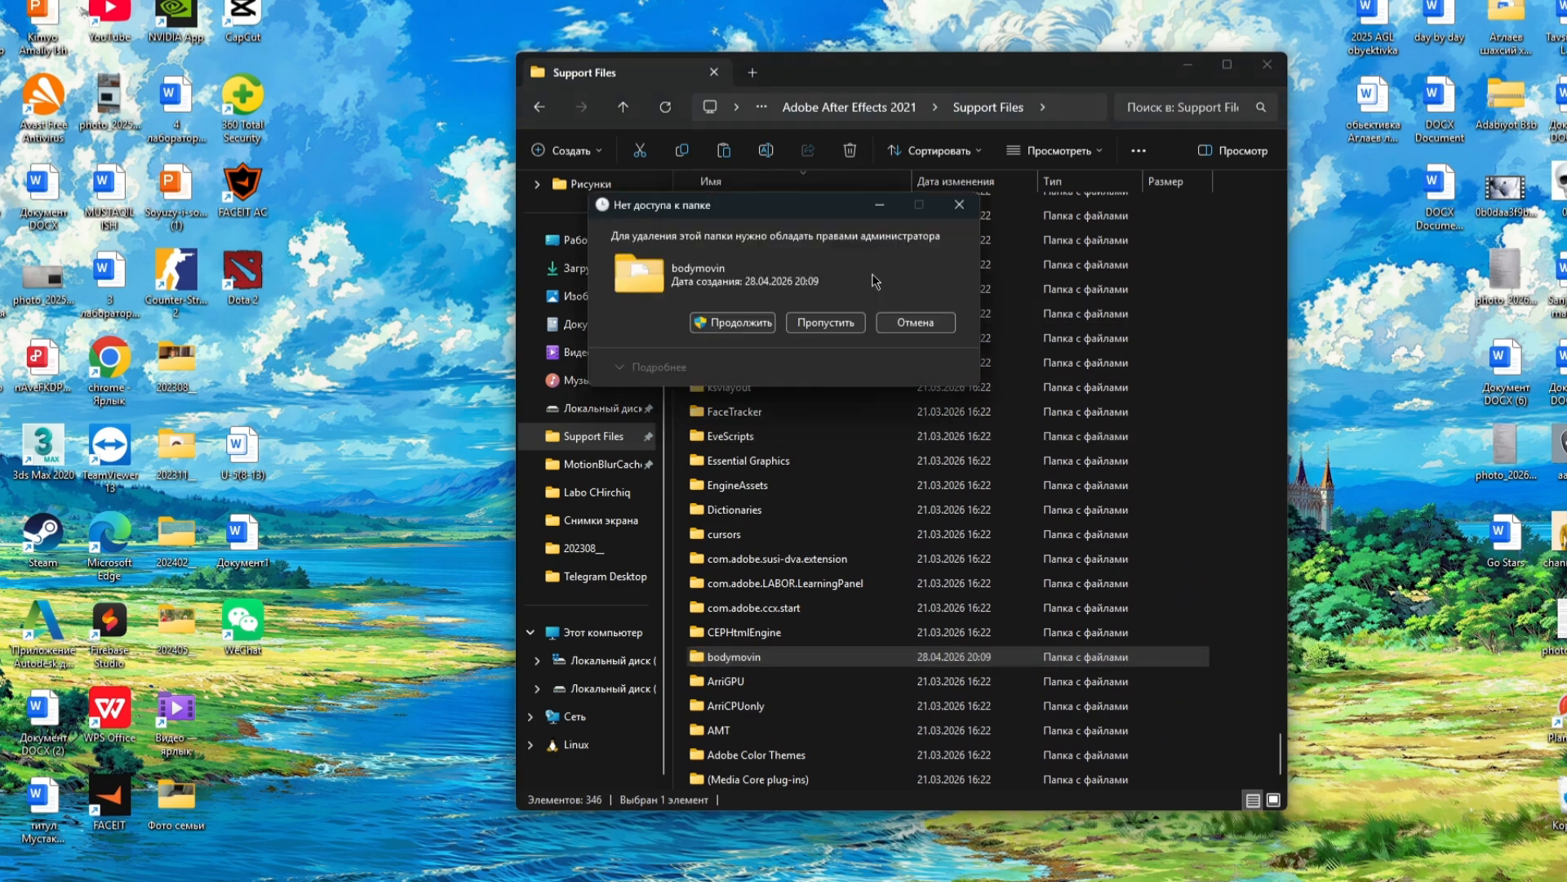
{"action": "left_click", "coordinate": [733, 324]}
{"action": "left_click_drag", "start_coordinate": [784, 216], "coordinate": [244, 123]}
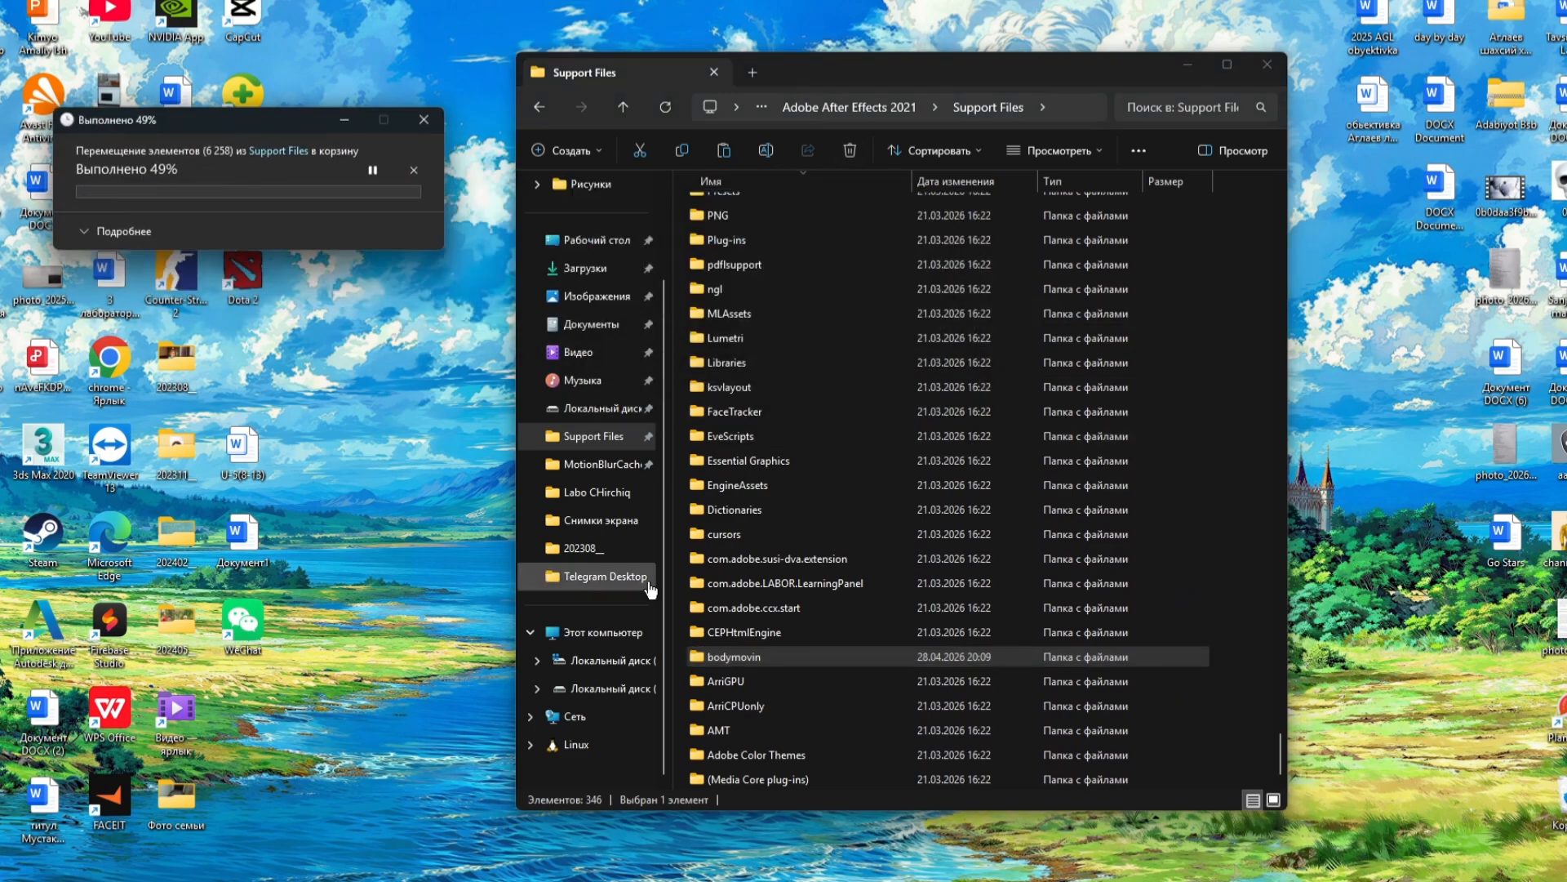
- Paste the copied bodymovin folder into Support Files with administrator permission and close the File Explorer window
{"action": "right_click", "coordinate": [1258, 402]}
{"action": "key", "text": "ctrl+v"}
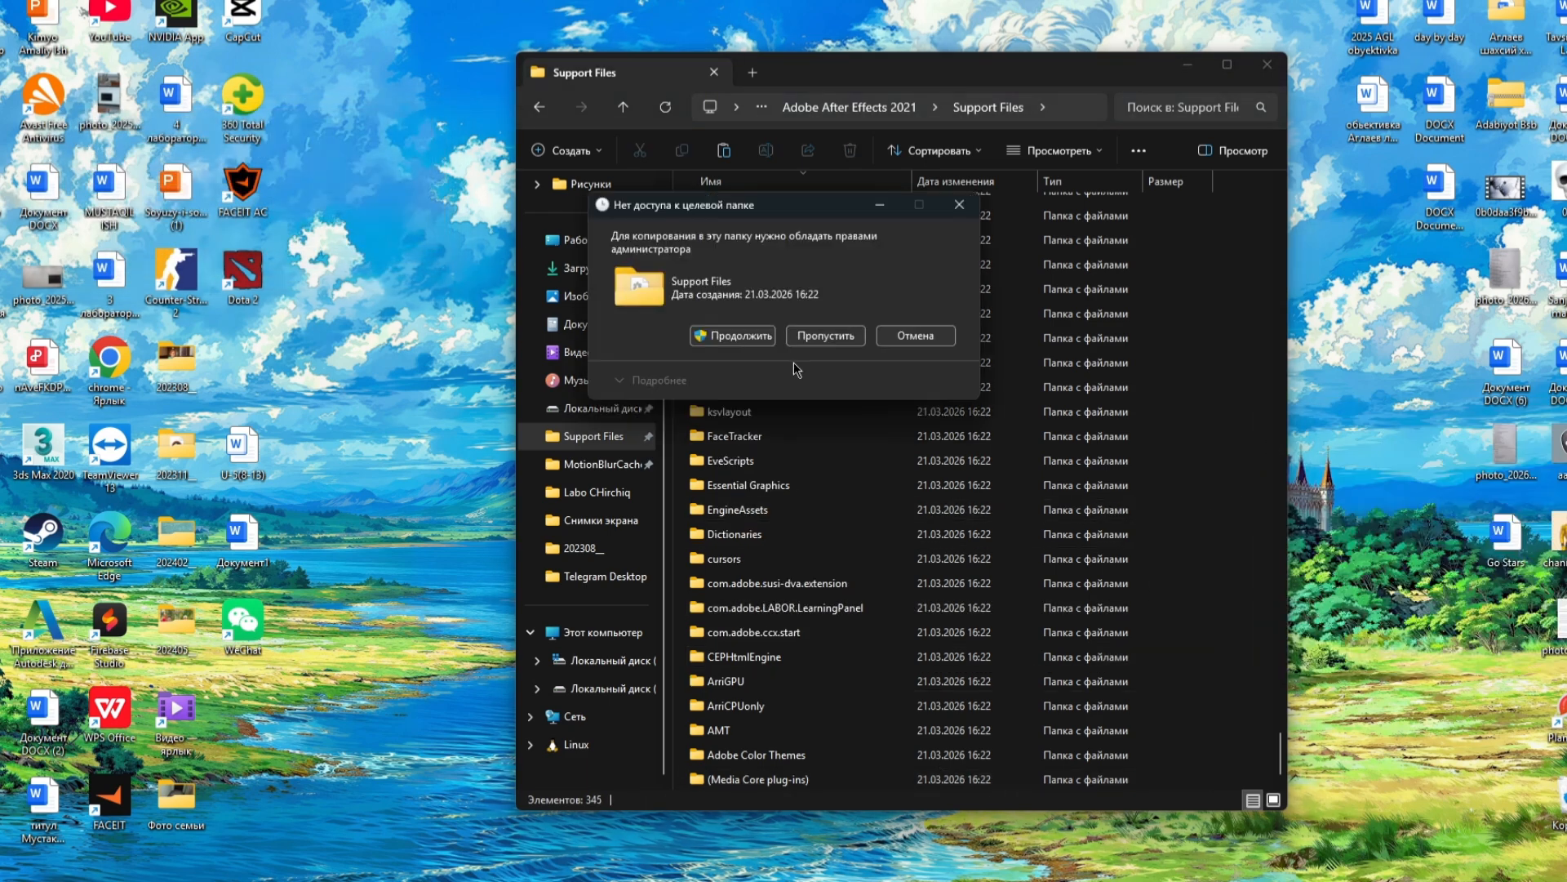
{"action": "left_click", "coordinate": [732, 335]}
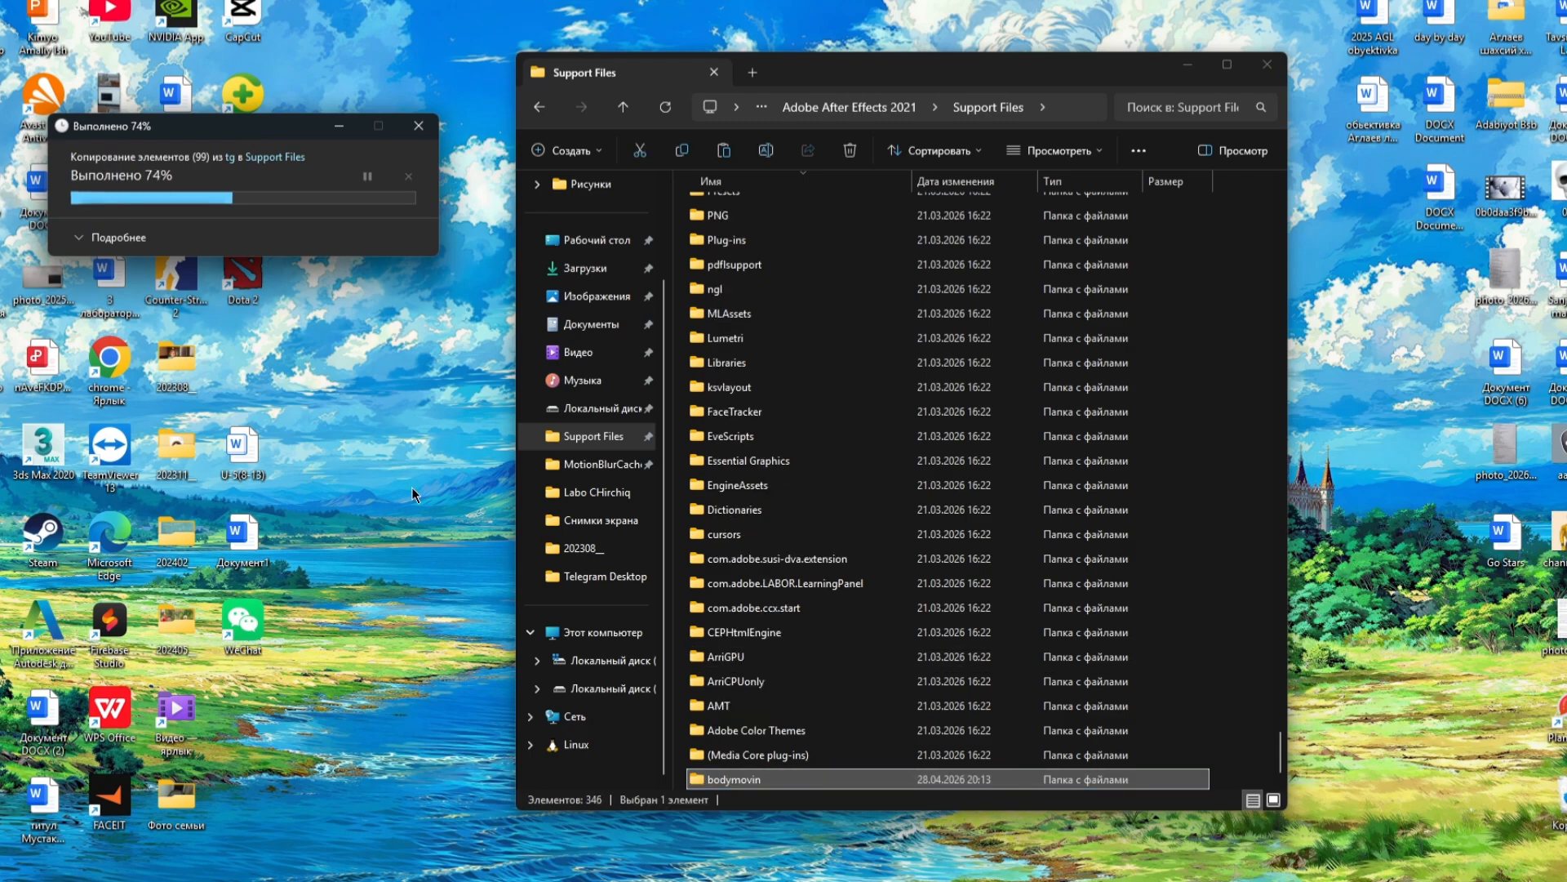
{"action": "left_click", "coordinate": [1267, 65]}
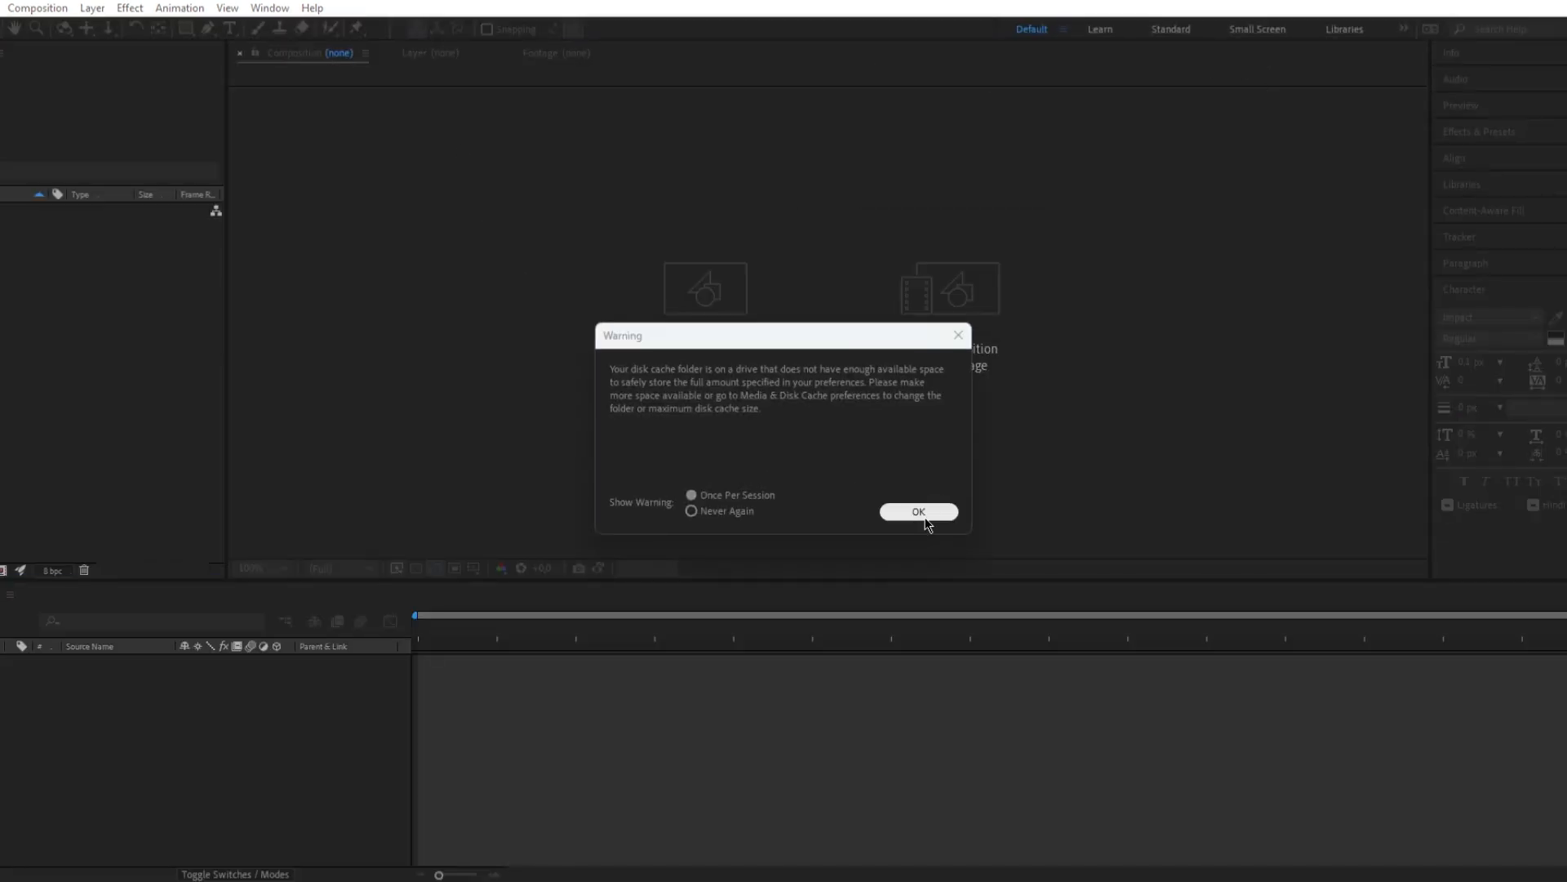
- Switch to After Effects, dismiss the disk cache warning and open the recently saved project
{"action": "left_click", "coordinate": [920, 515]}
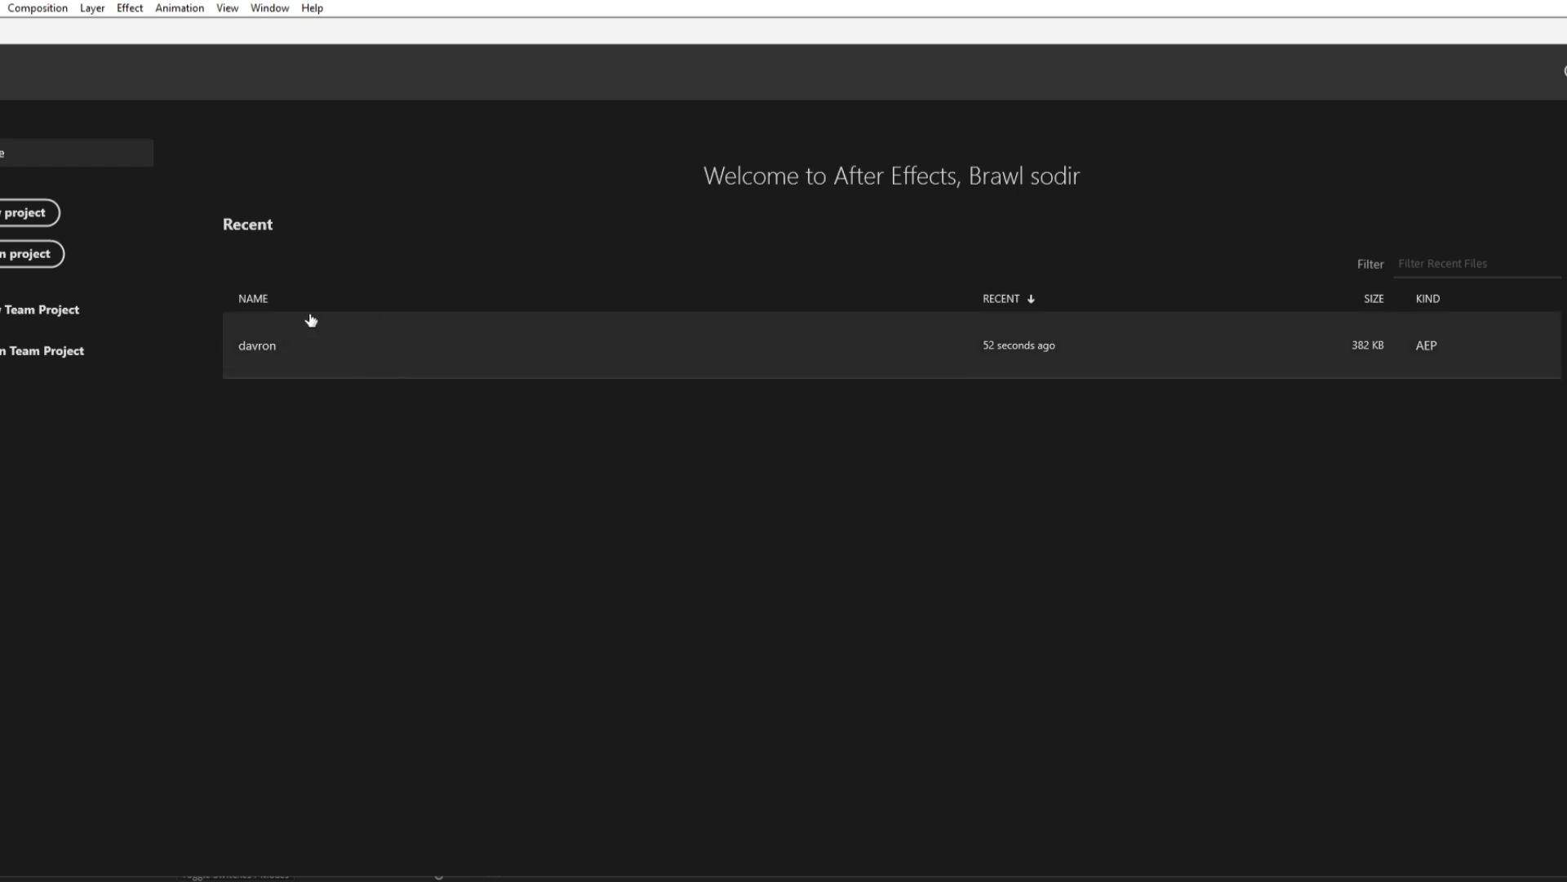
{"action": "left_click", "coordinate": [357, 352]}
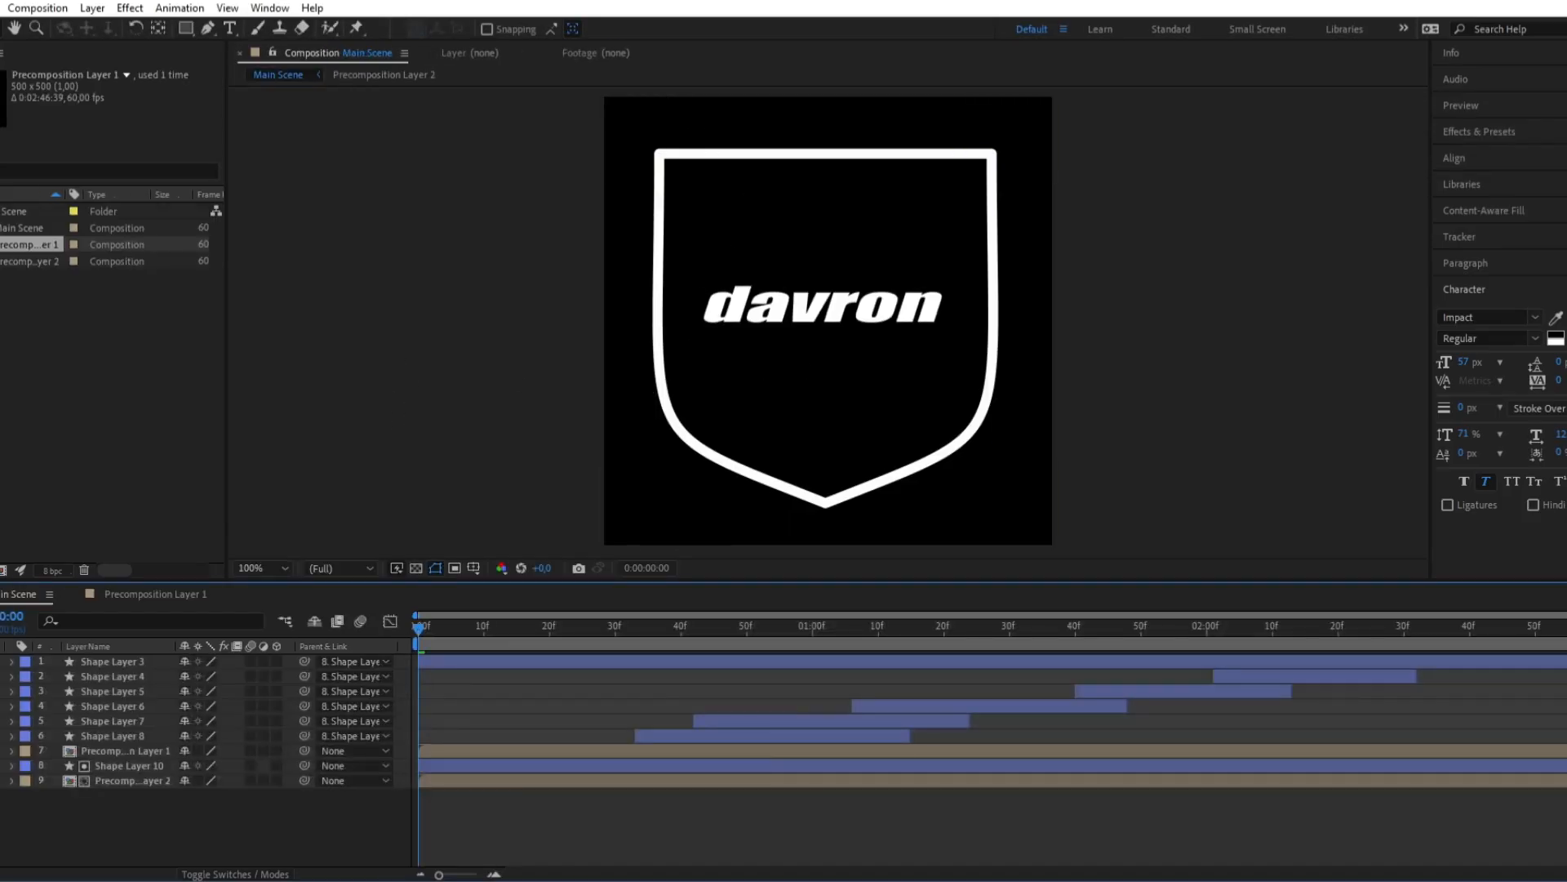
{"action": "left_click", "coordinate": [269, 9]}
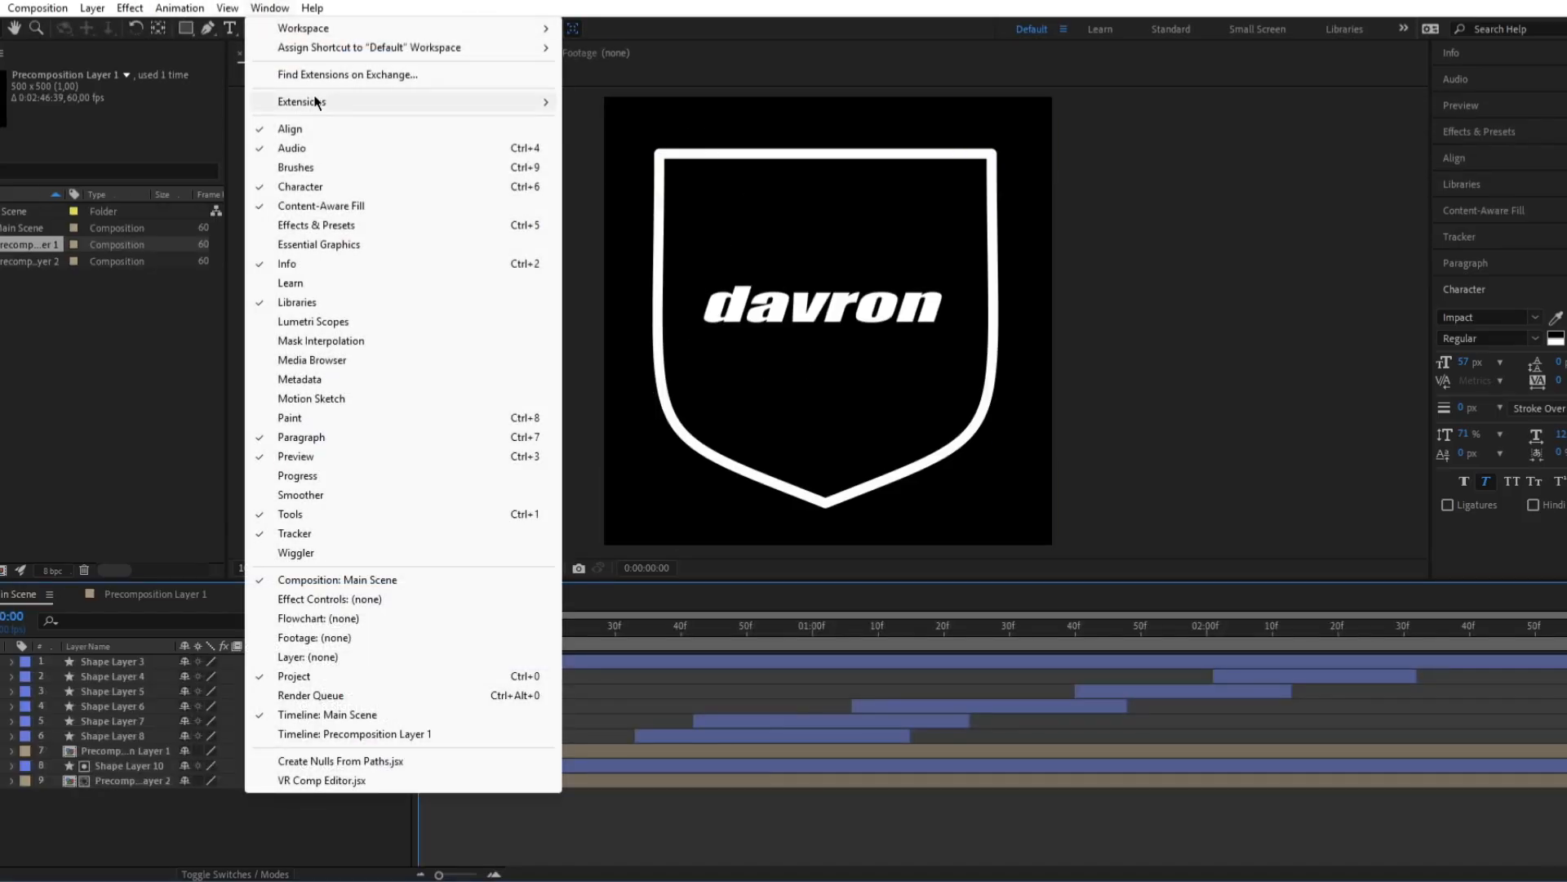
{"action": "left_click", "coordinate": [116, 559]}
- Create shapes from the text layer in Precomposition Layer 1 and delete the original text layer
{"action": "left_click", "coordinate": [140, 595]}
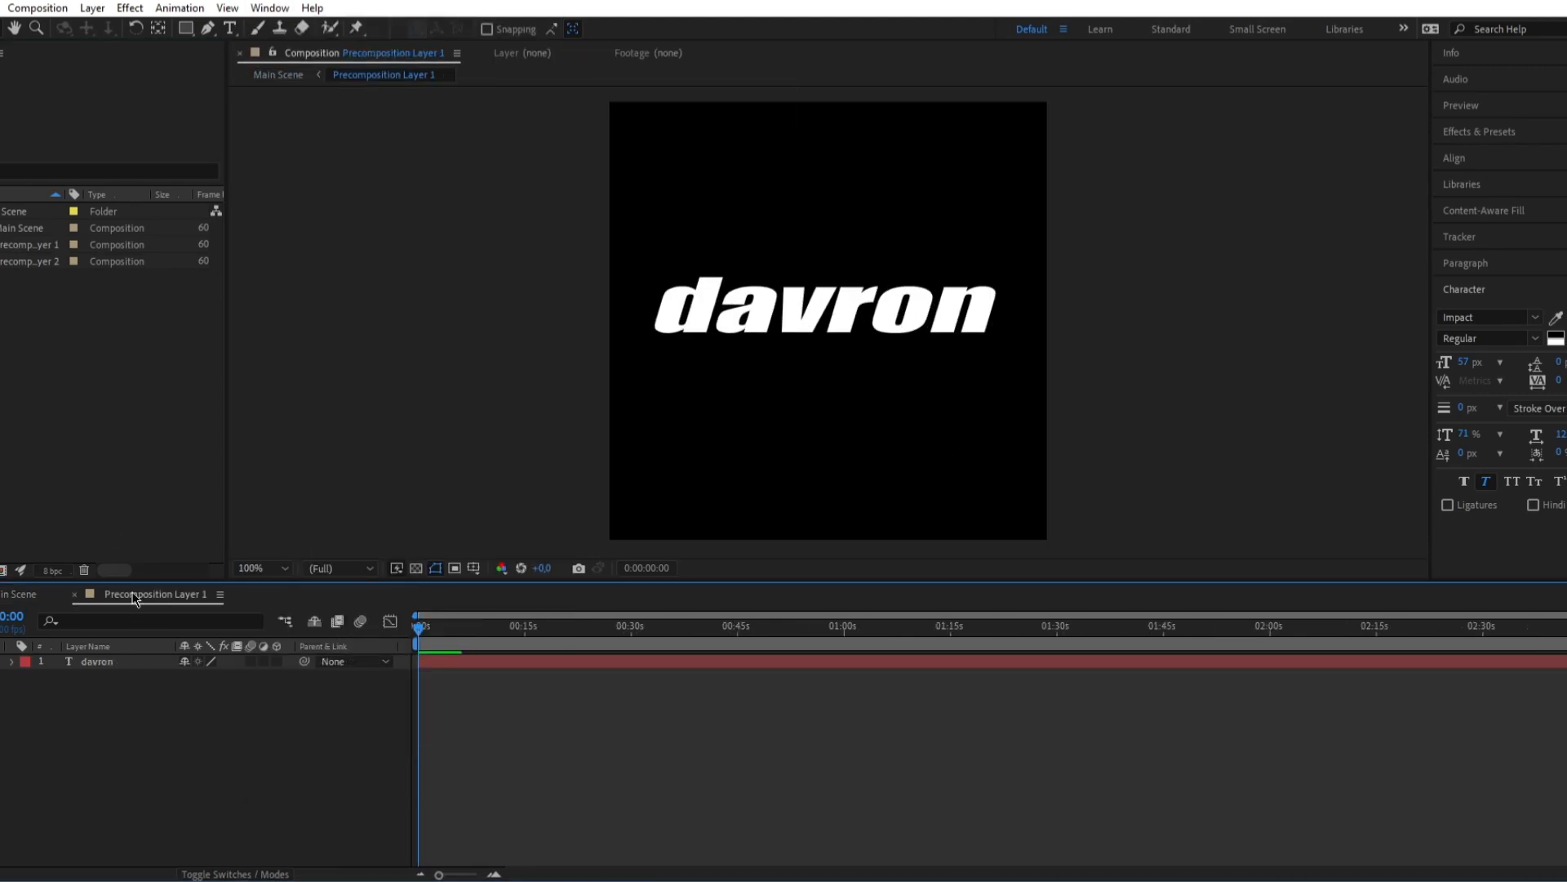
{"action": "left_click", "coordinate": [119, 663]}
{"action": "right_click", "coordinate": [118, 664]}
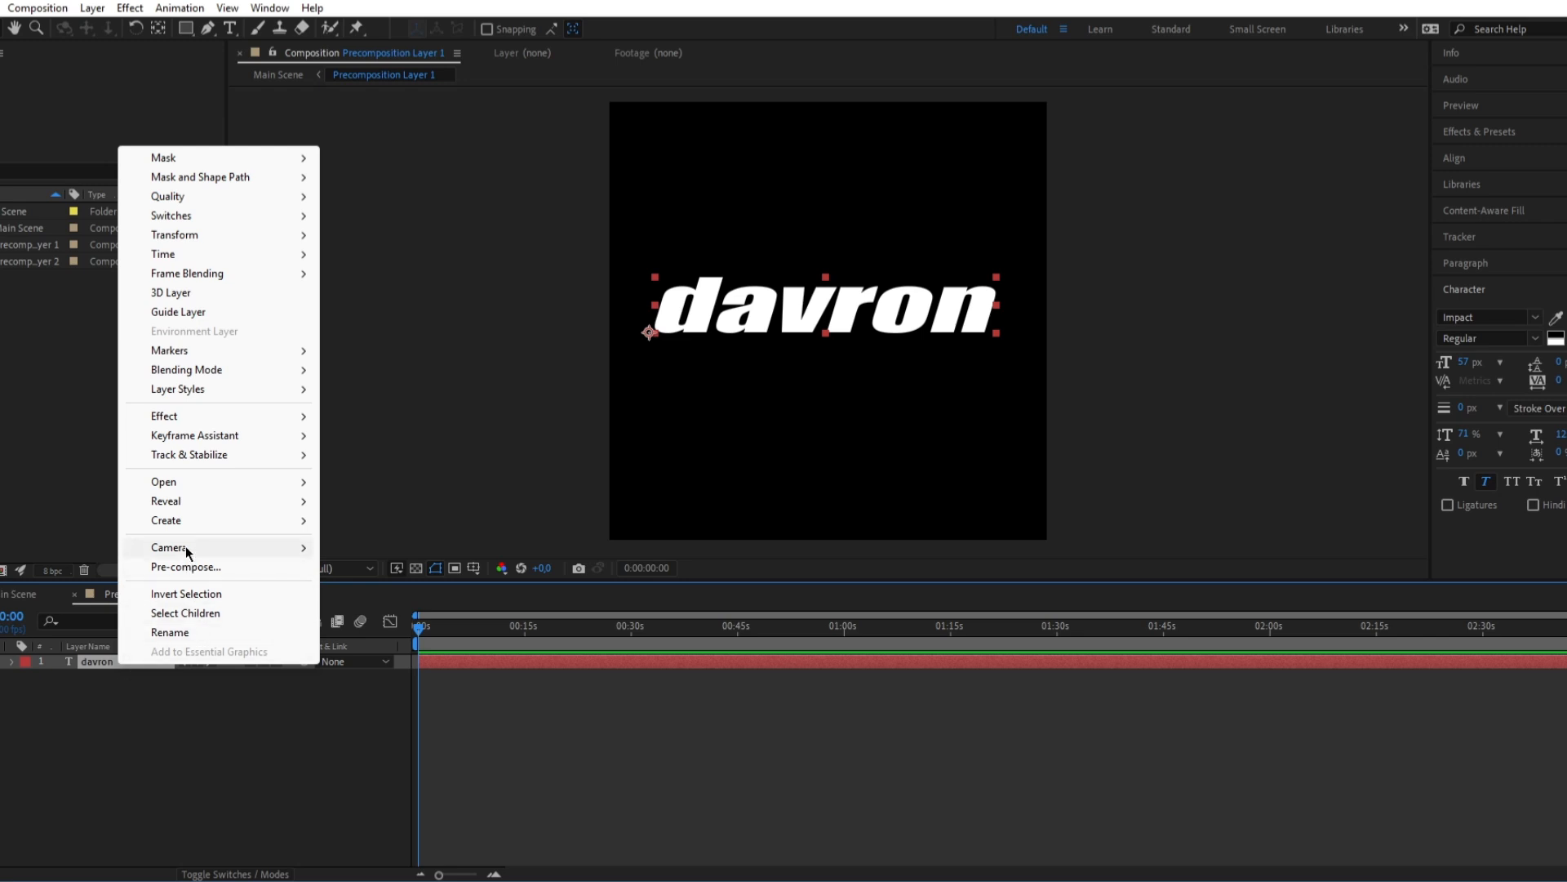
{"action": "mouse_move", "coordinate": [186, 524]}
{"action": "left_click", "coordinate": [419, 539]}
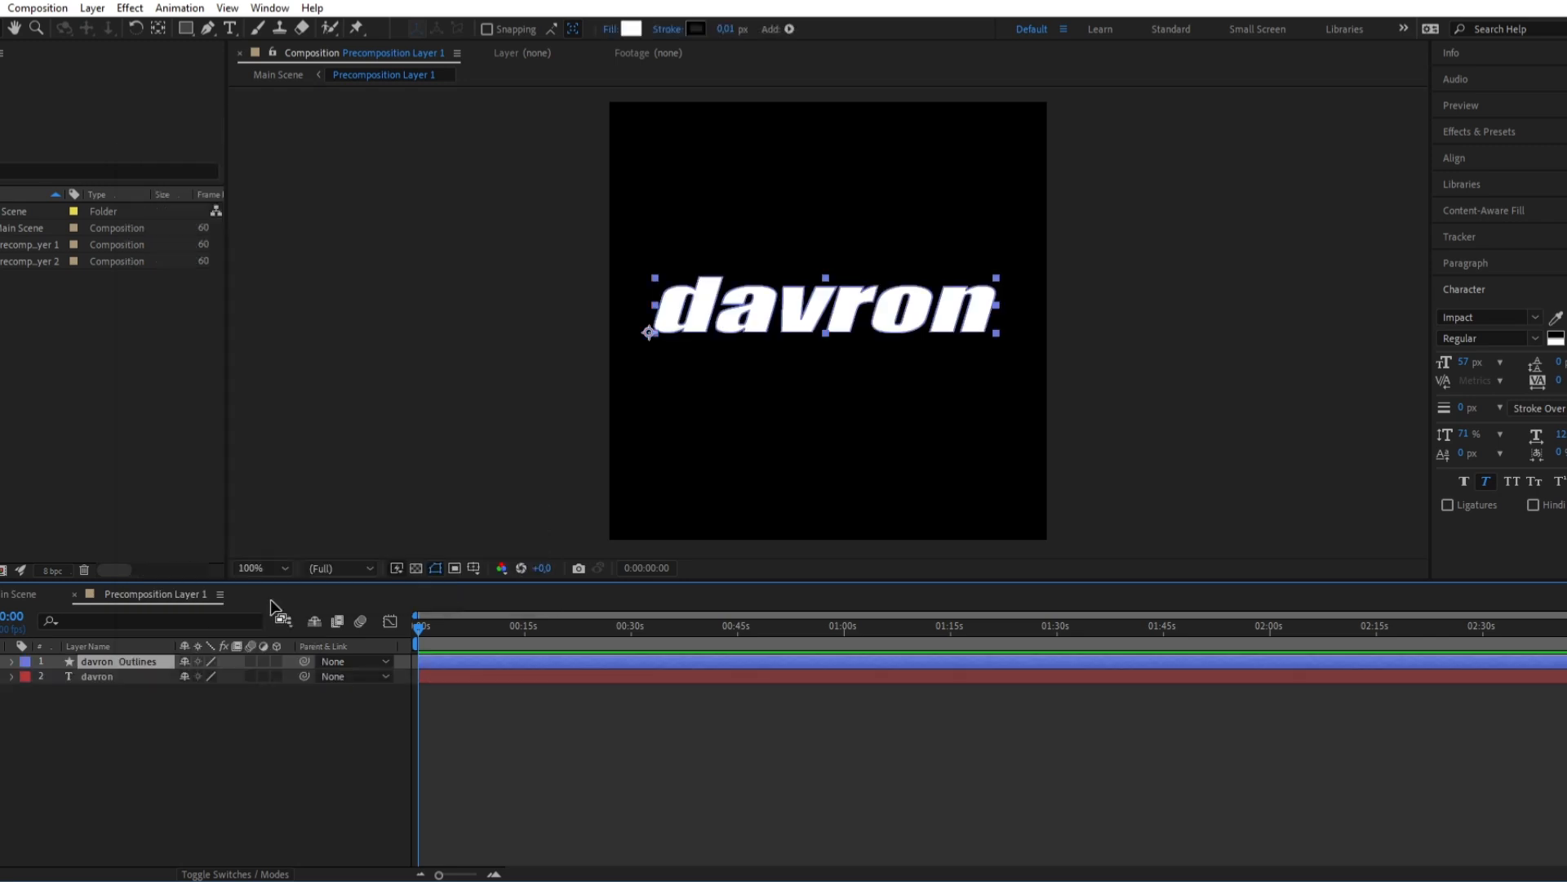
{"action": "left_click", "coordinate": [111, 674]}
{"action": "key", "text": "Delete"}
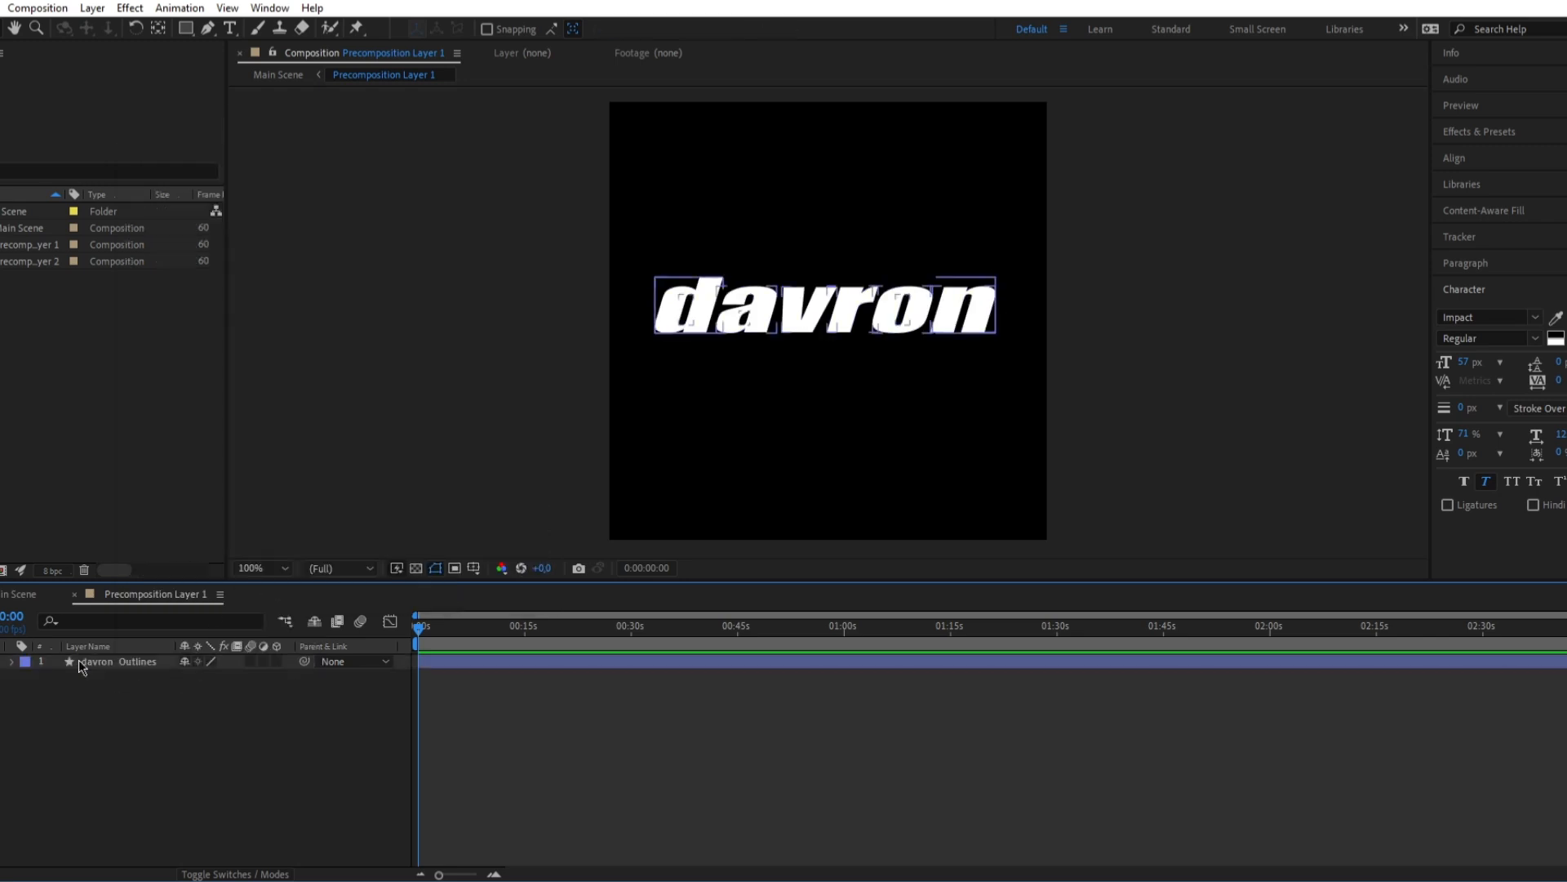
- Return to the Main Scene composition and preview the shield animation with the new text
{"action": "left_click", "coordinate": [13, 601]}
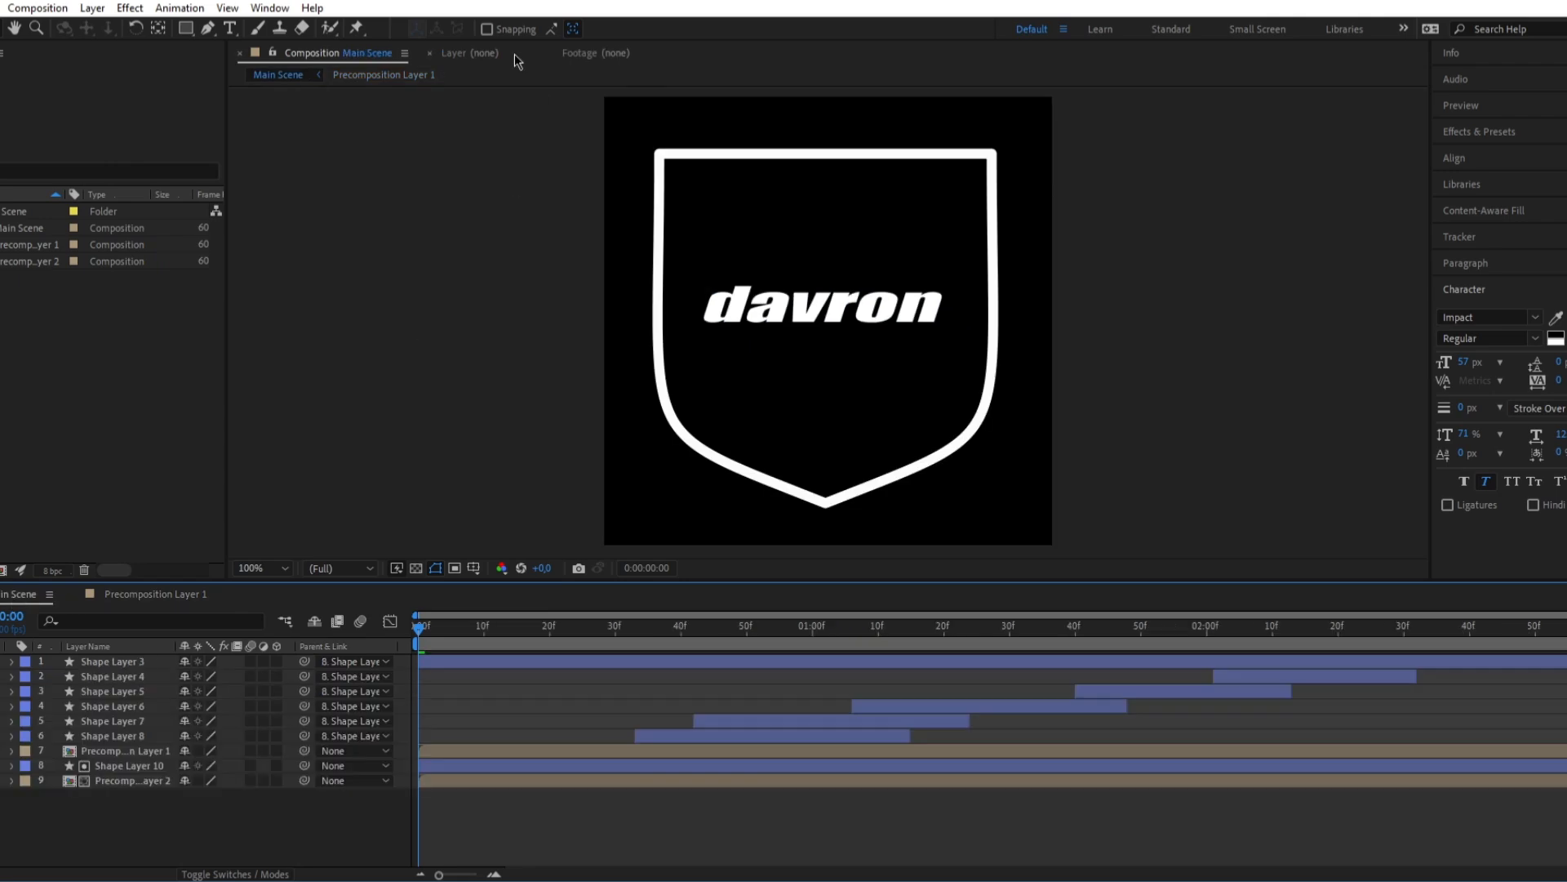
{"action": "left_click", "coordinate": [351, 54]}
{"action": "key", "text": "space"}
{"action": "key", "text": "space"}
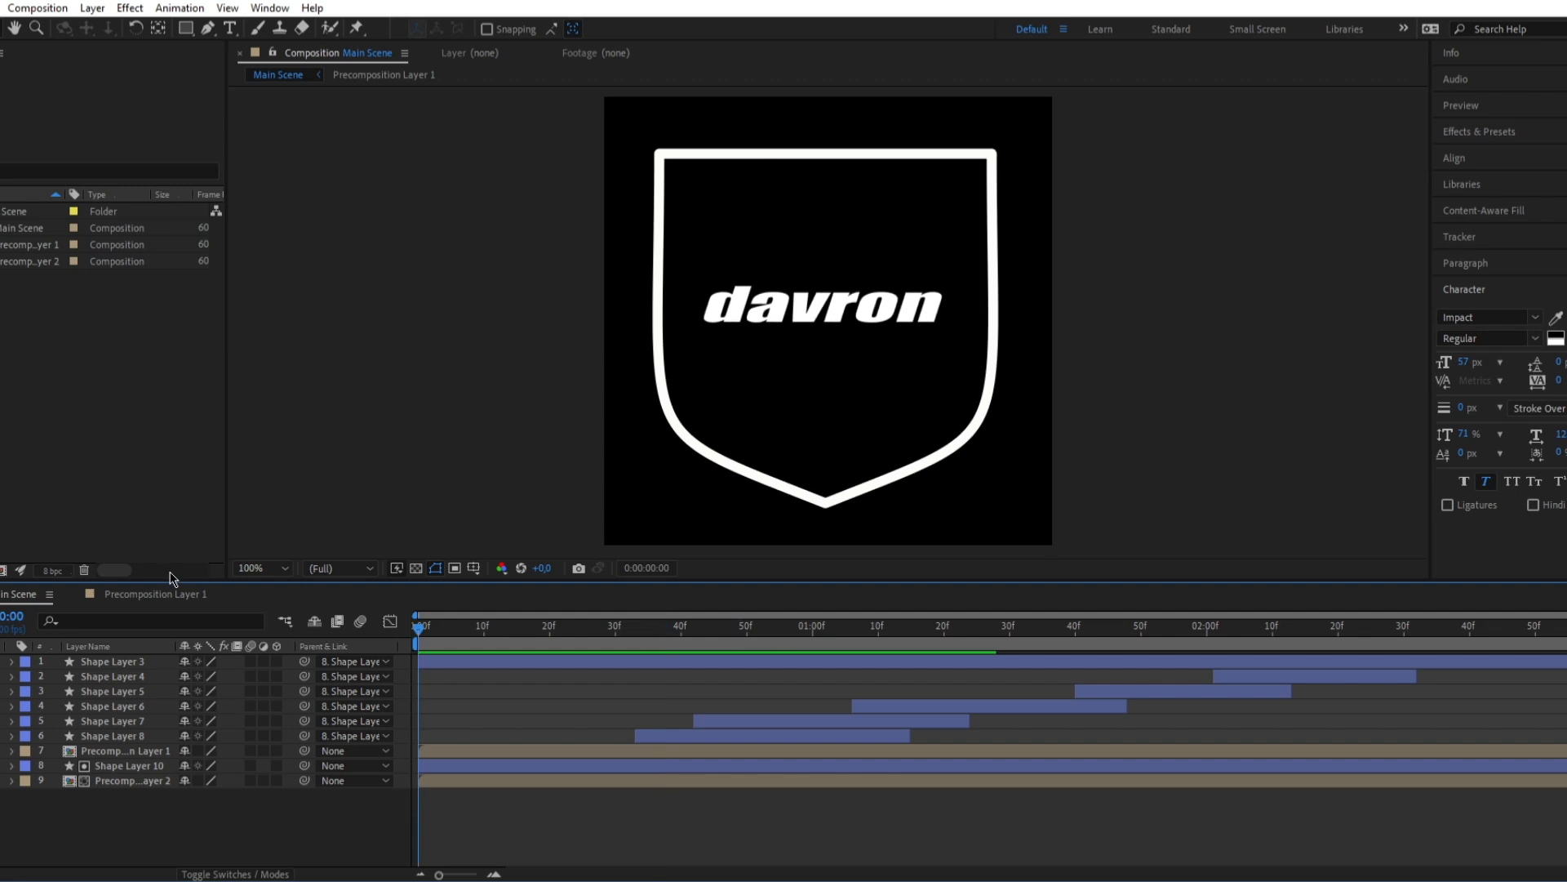
- Open Bodymovin for Telegram Stickers and set the Main Scene export destination to the Downloads (Загрузки) folder with the file name davcron
{"action": "left_click", "coordinate": [262, 8]}
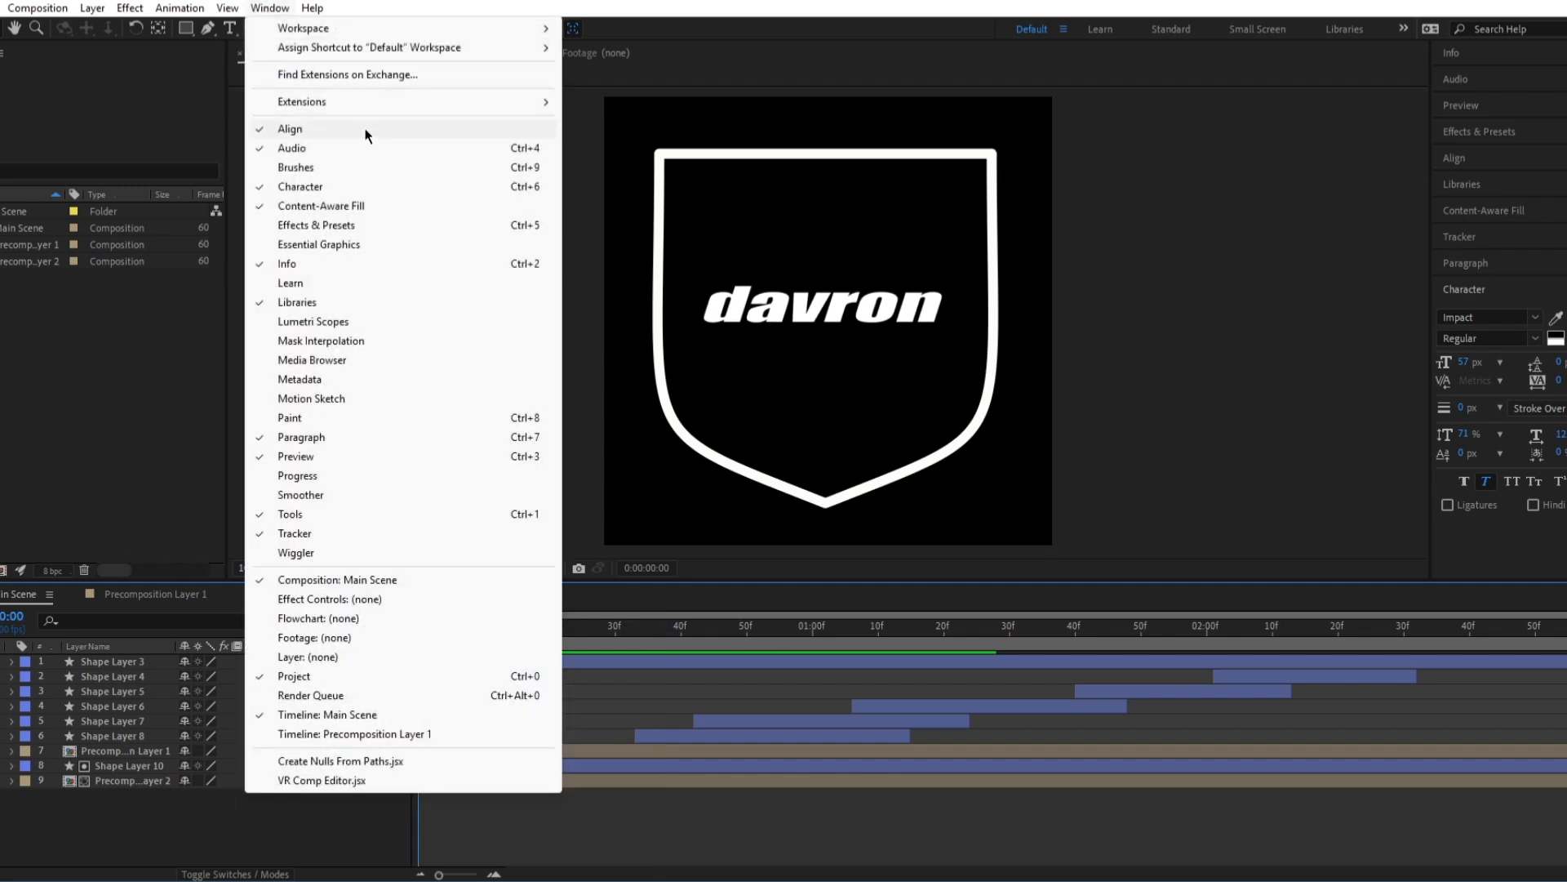
{"action": "mouse_move", "coordinate": [522, 101]}
{"action": "left_click", "coordinate": [645, 121]}
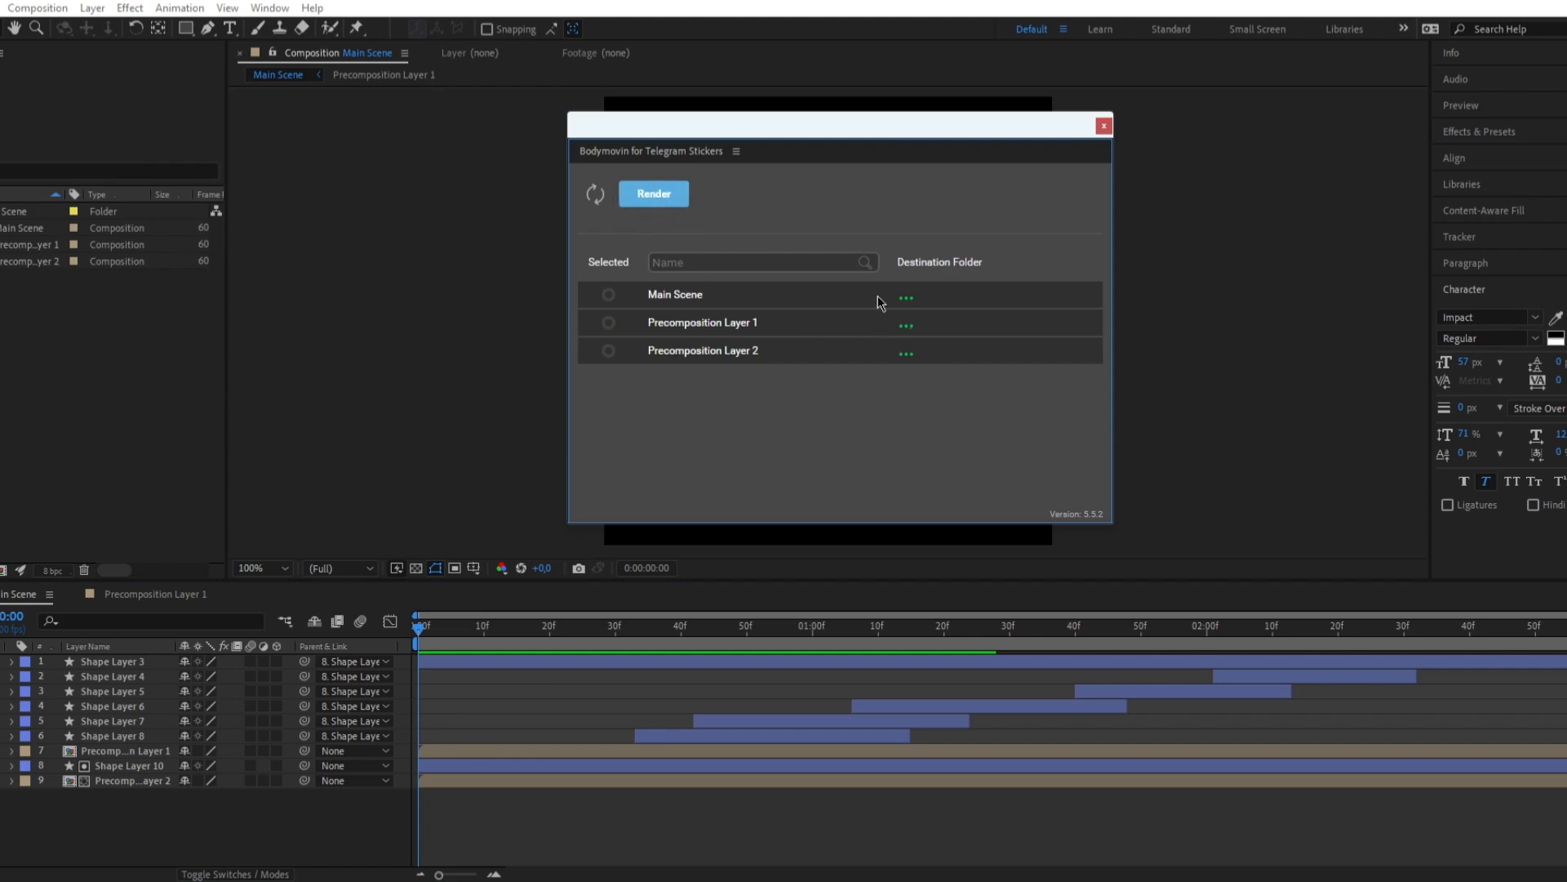
{"action": "left_click", "coordinate": [905, 355]}
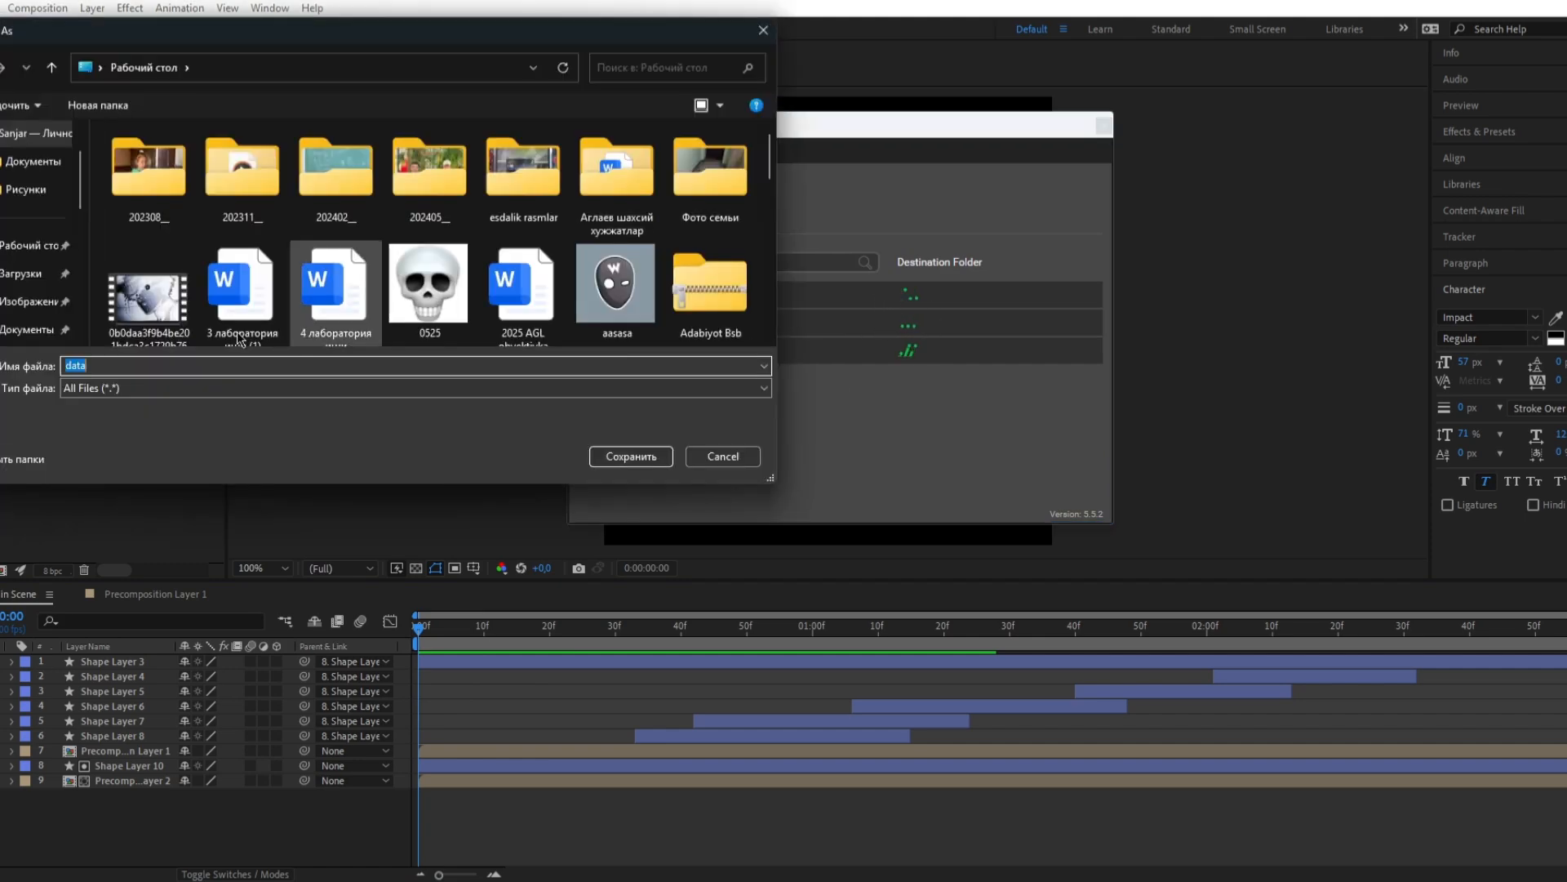
{"action": "left_click", "coordinate": [14, 274]}
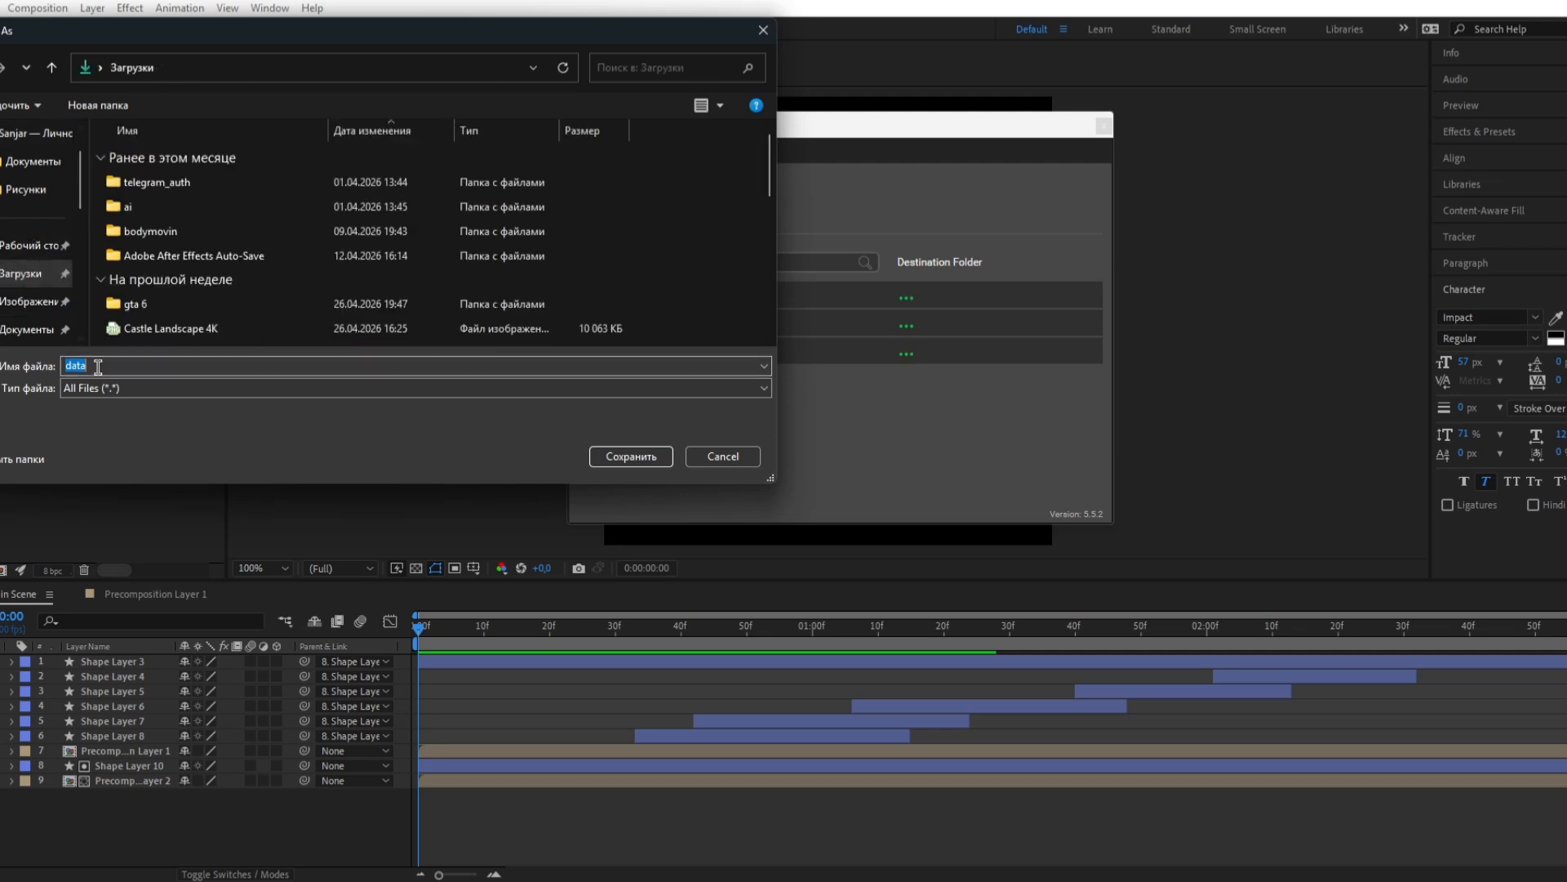
{"action": "type", "text": "davc"}
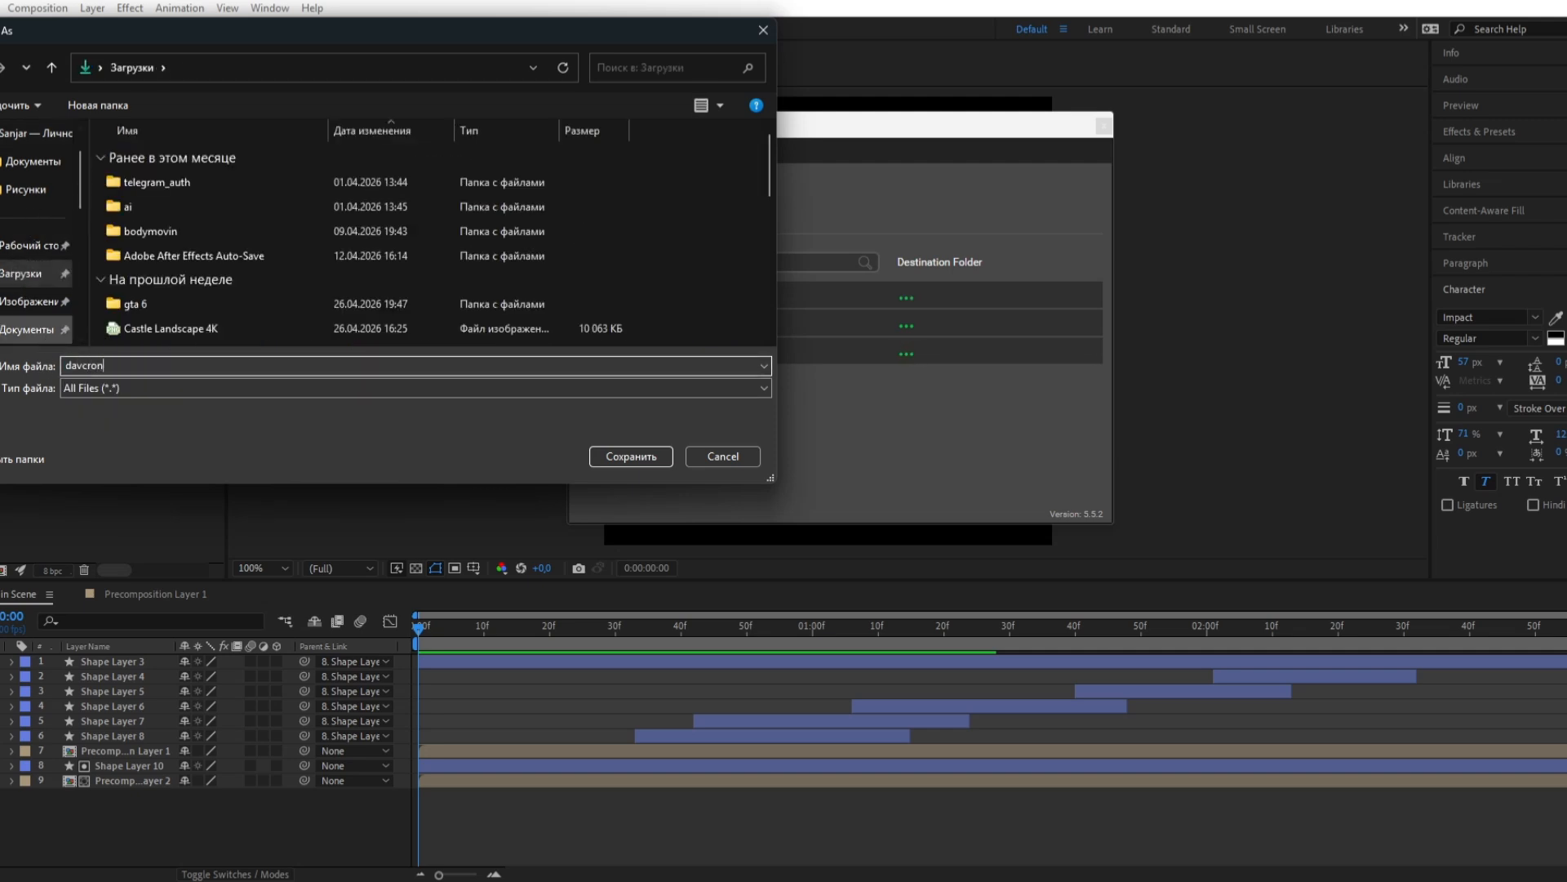
{"action": "type", "text": "ron"}
{"action": "key", "text": "Return"}
- Select Main Scene for export, render it with Bodymovin for Telegram Stickers and dismiss the finished render report
{"action": "left_click", "coordinate": [609, 295]}
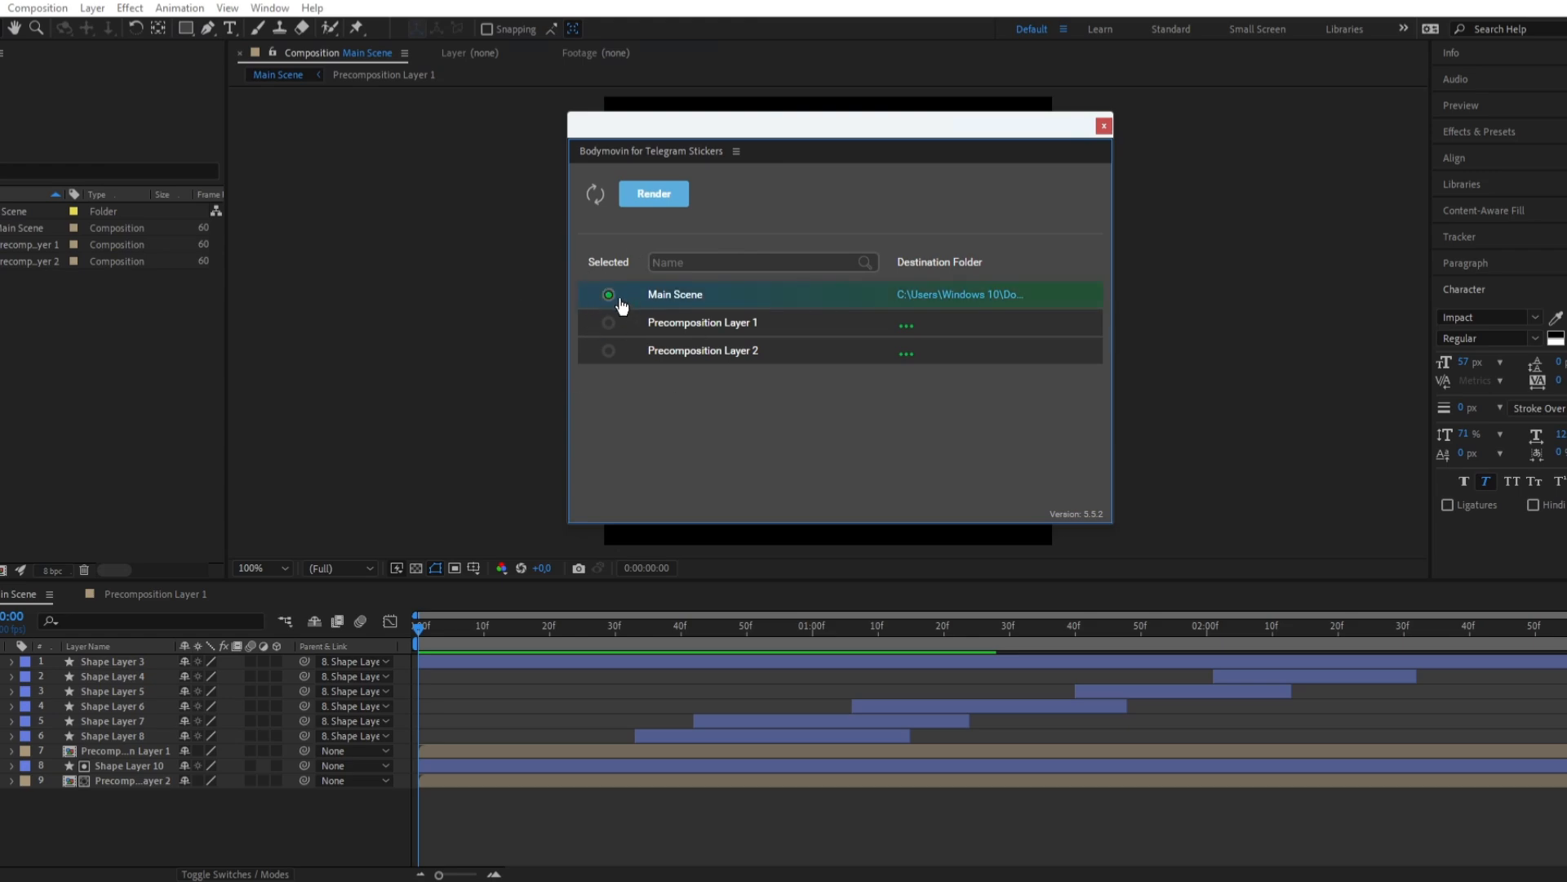
{"action": "left_click", "coordinate": [646, 202]}
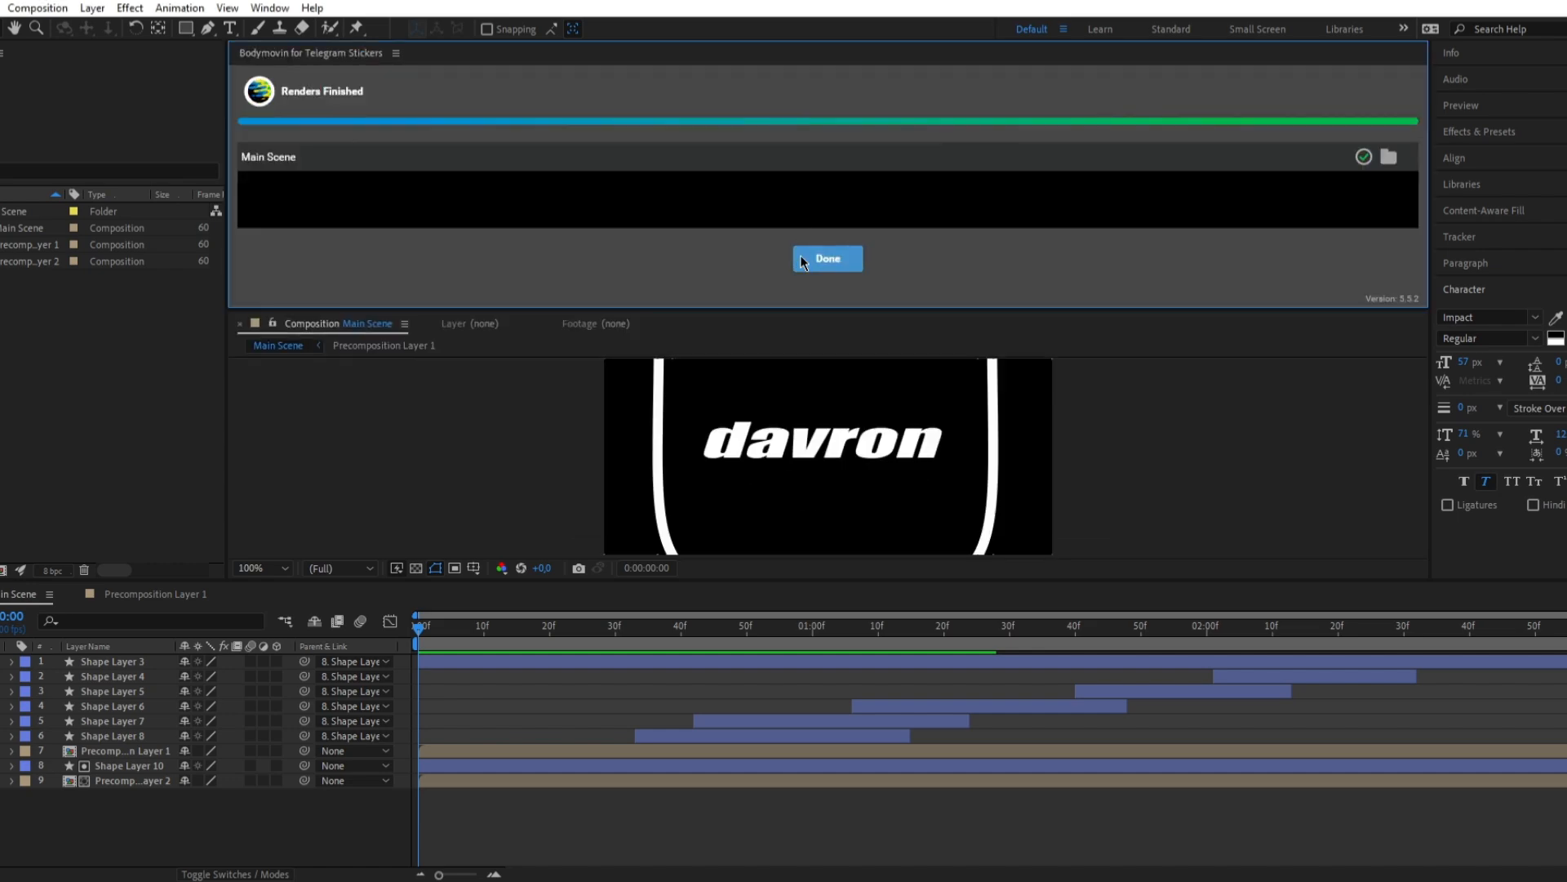
{"action": "left_click", "coordinate": [803, 262]}
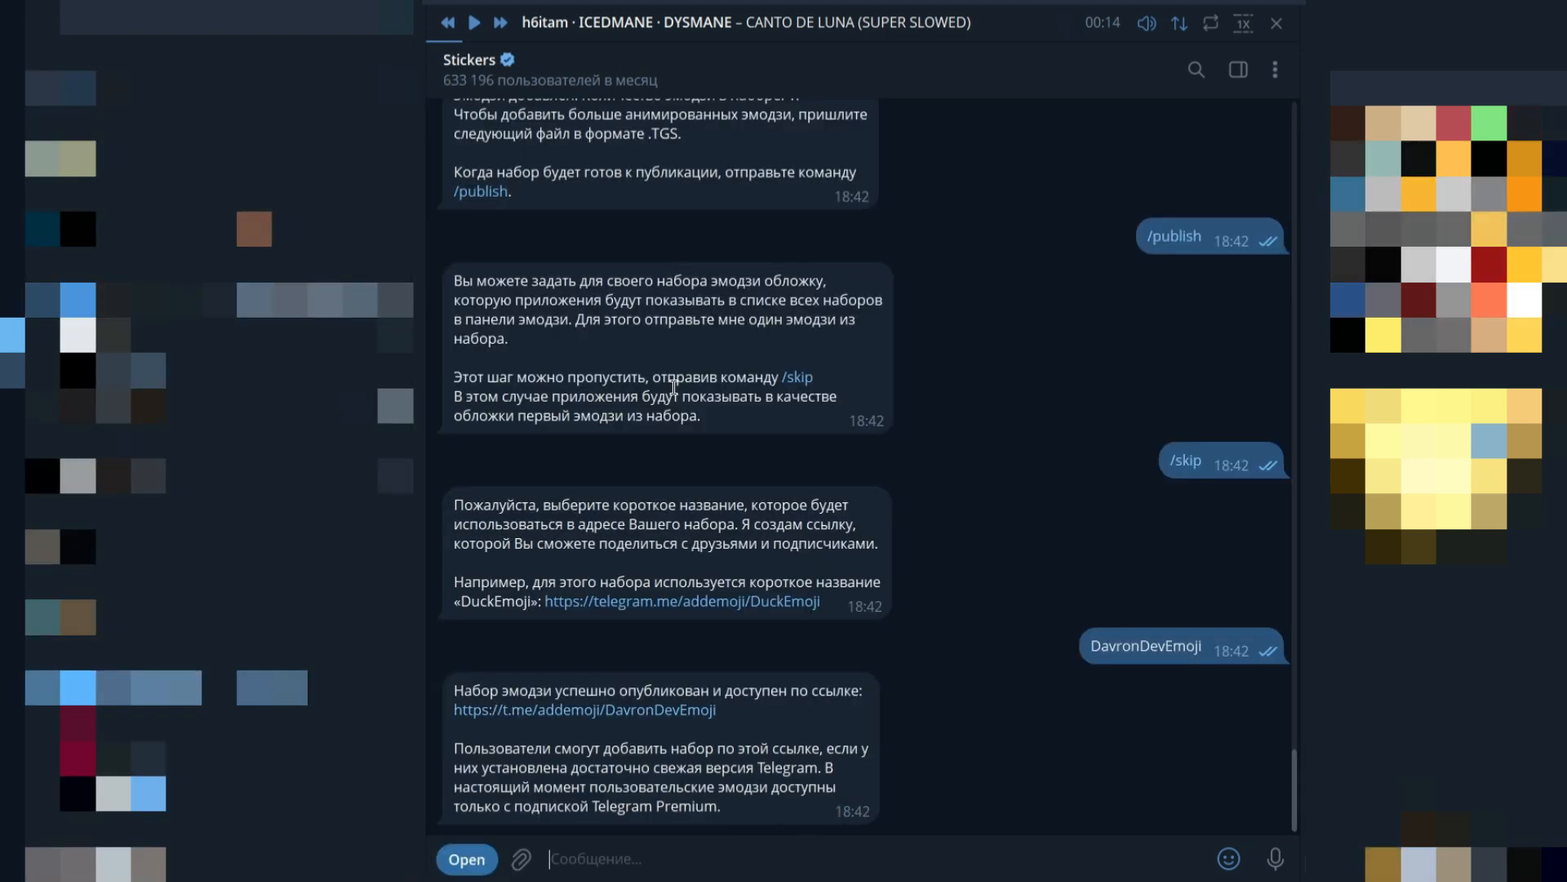
- Switch to Telegram's Stickers bot chat, start a new pack with /newemojipack, choose animated emoji and title it "for davron dev"
{"action": "type", "text": "/newem"}
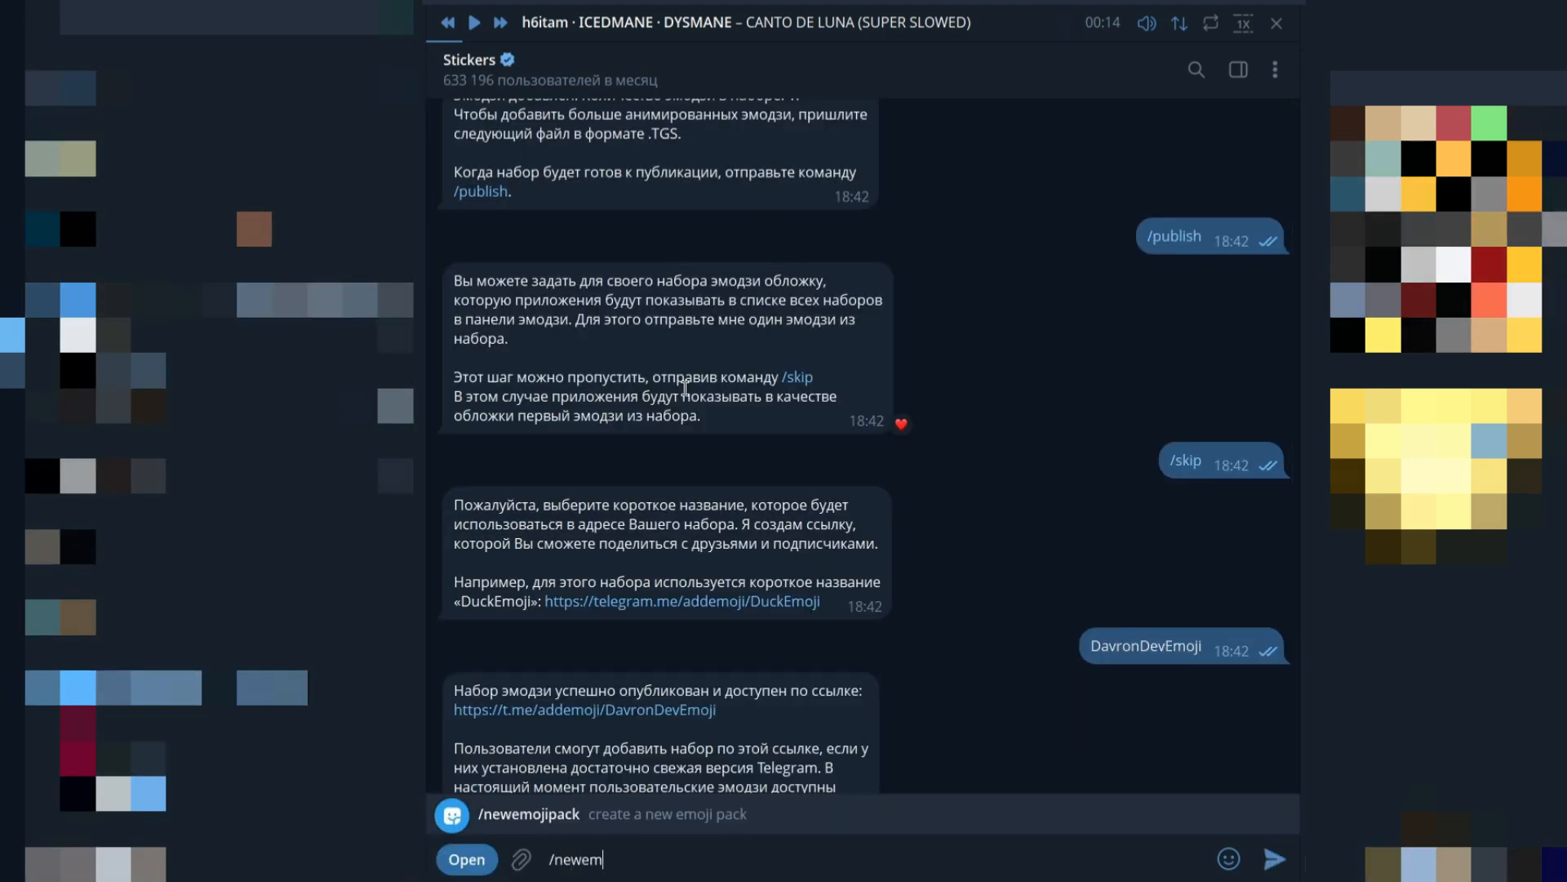
{"action": "type", "text": "ojipack"}
{"action": "key", "text": "Return"}
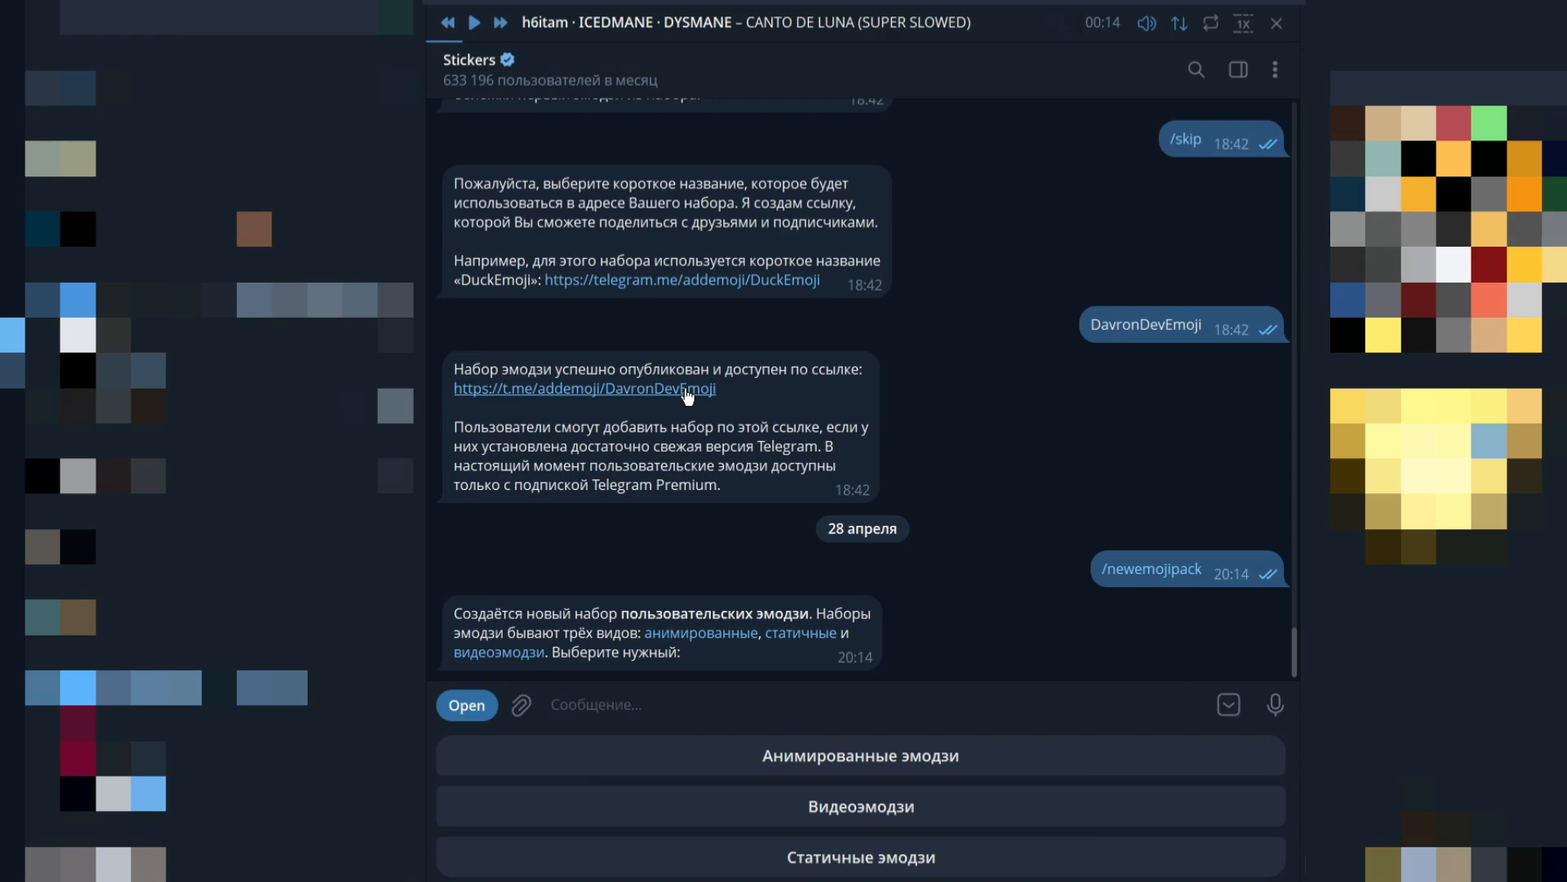
{"action": "left_click", "coordinate": [771, 761]}
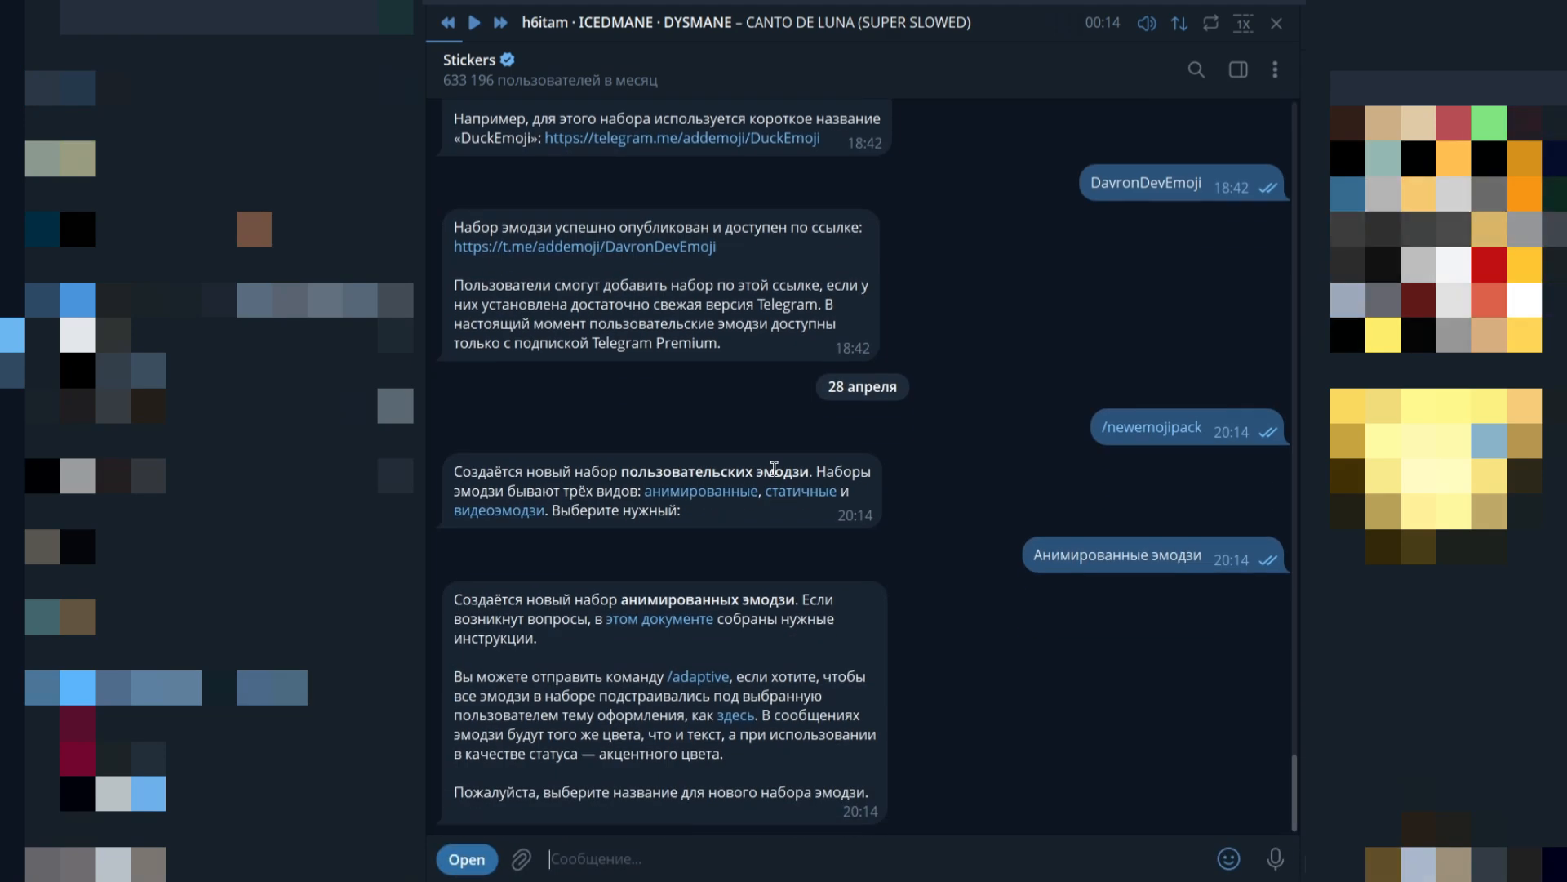
{"action": "type", "text": "for davron dev"}
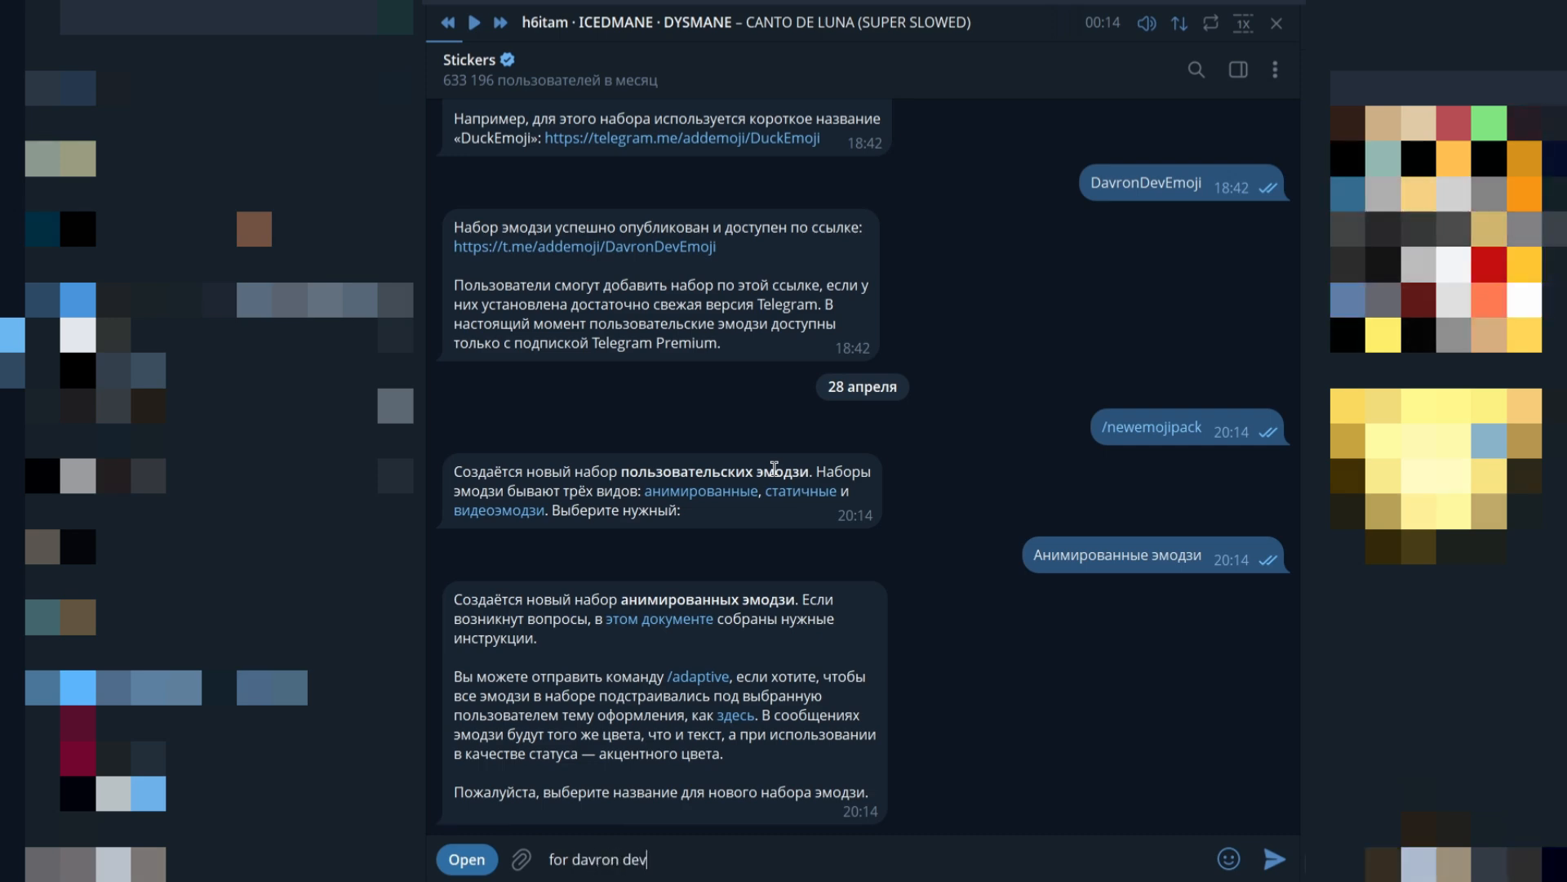
{"action": "key", "text": "Return"}
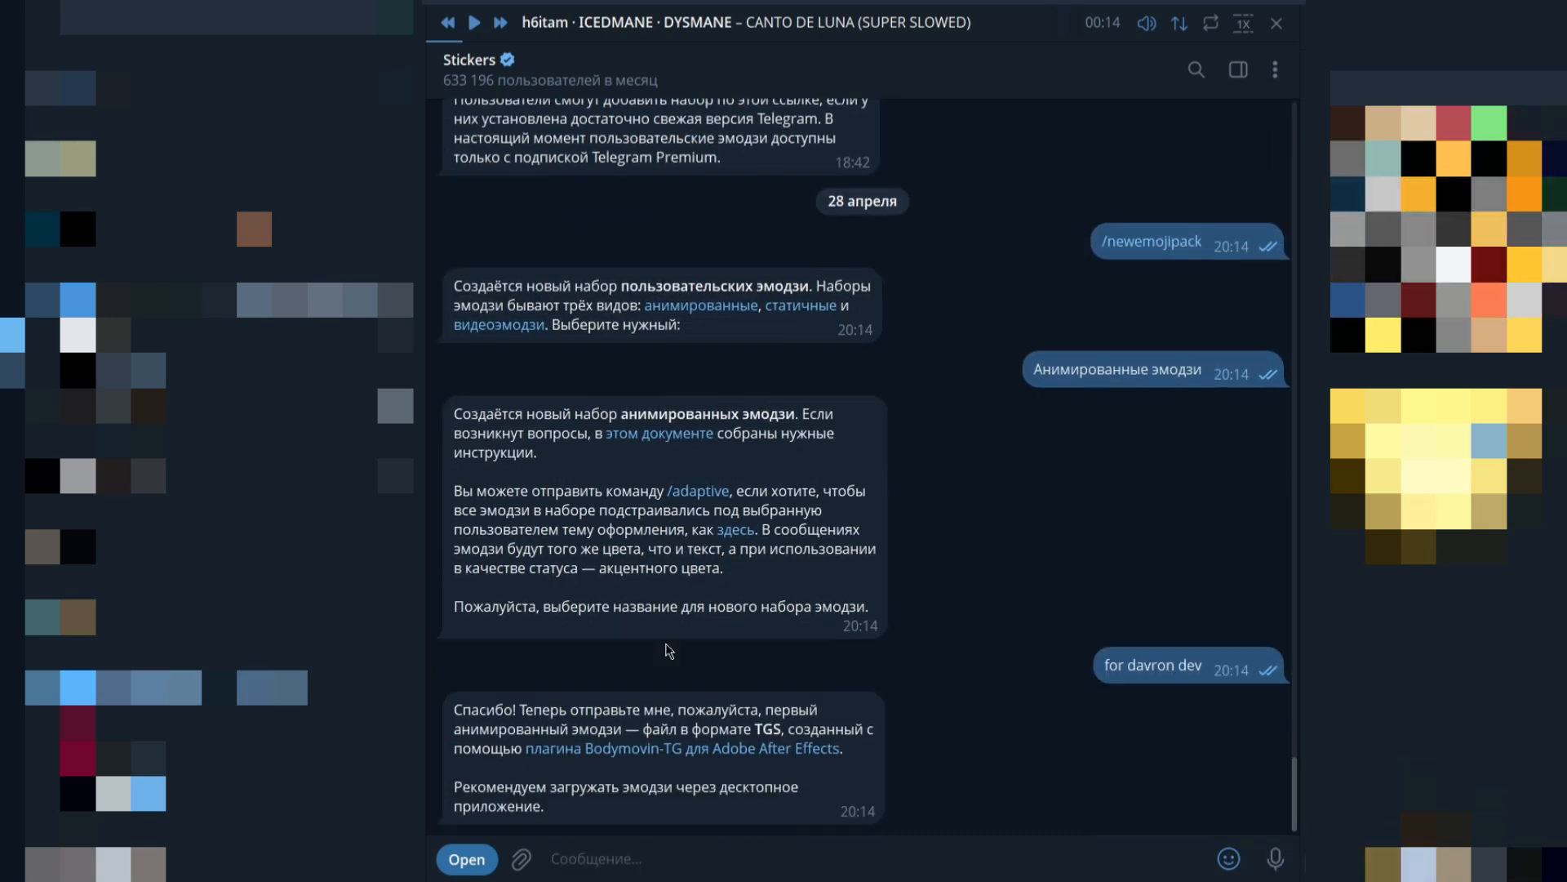
- Send the exported TGS file to the Stickers bot and assign the ✅ emoji to it
{"action": "left_click", "coordinate": [520, 859]}
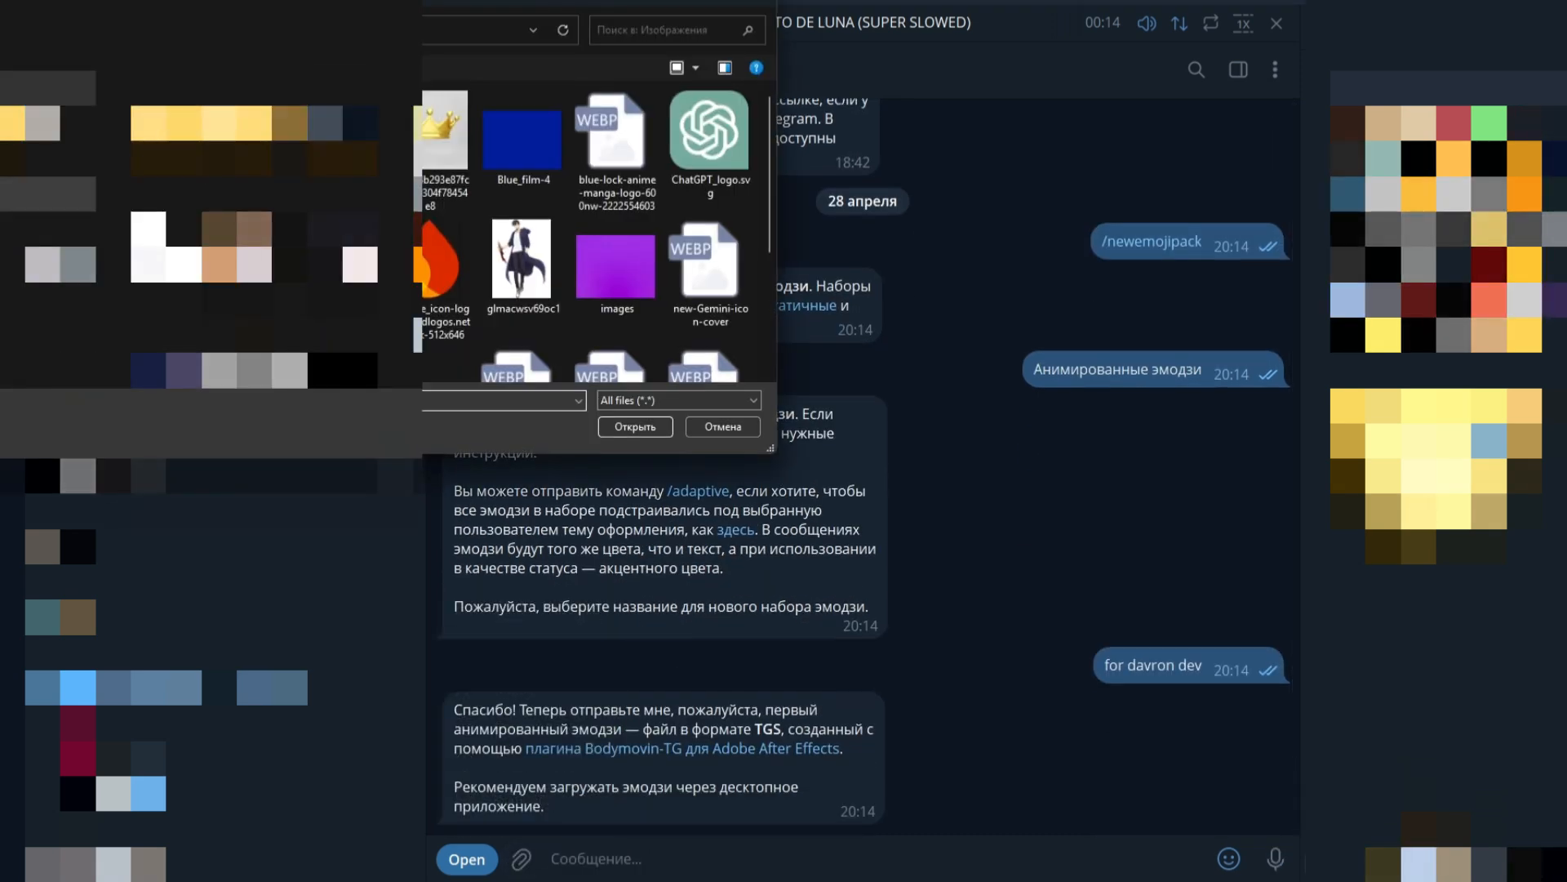
{"action": "left_click", "coordinate": [490, 327]}
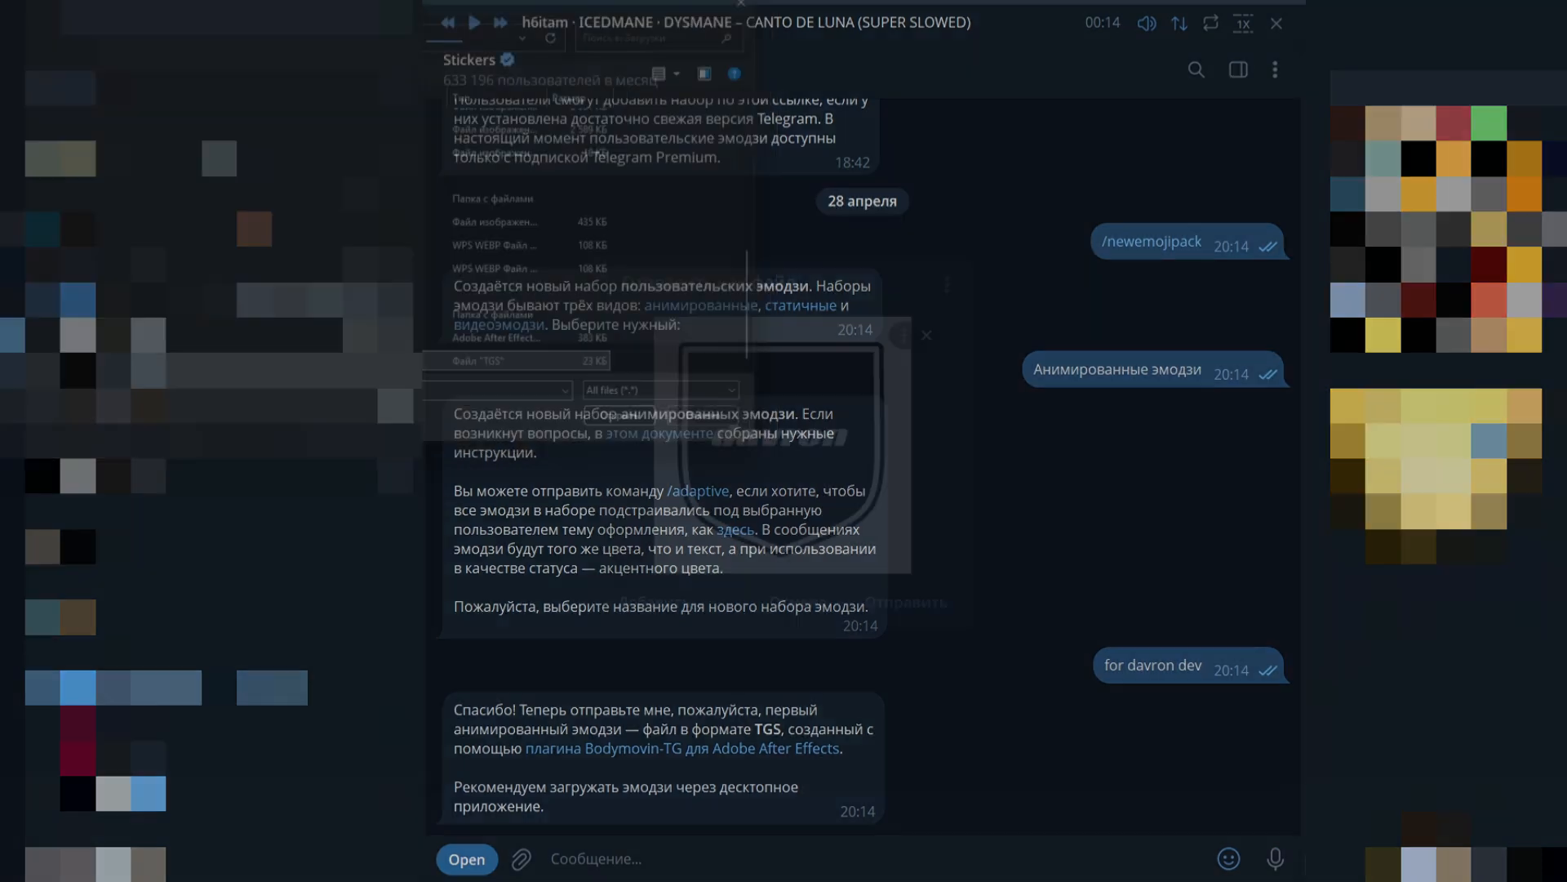
{"action": "key", "text": "Return"}
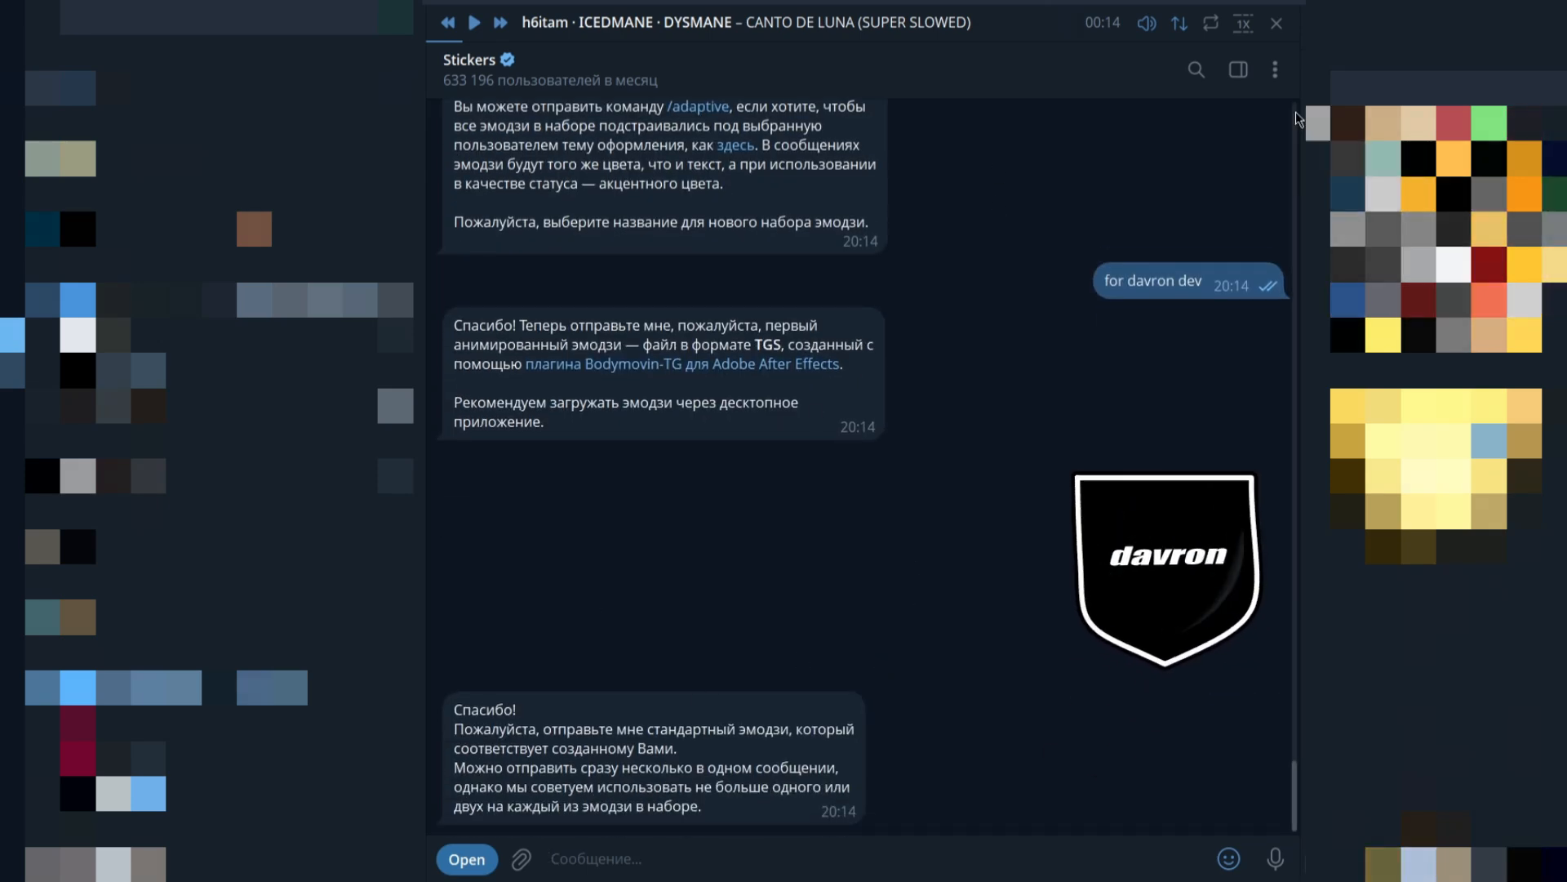
{"action": "type", "text": "✅"}
{"action": "key", "text": "Return"}
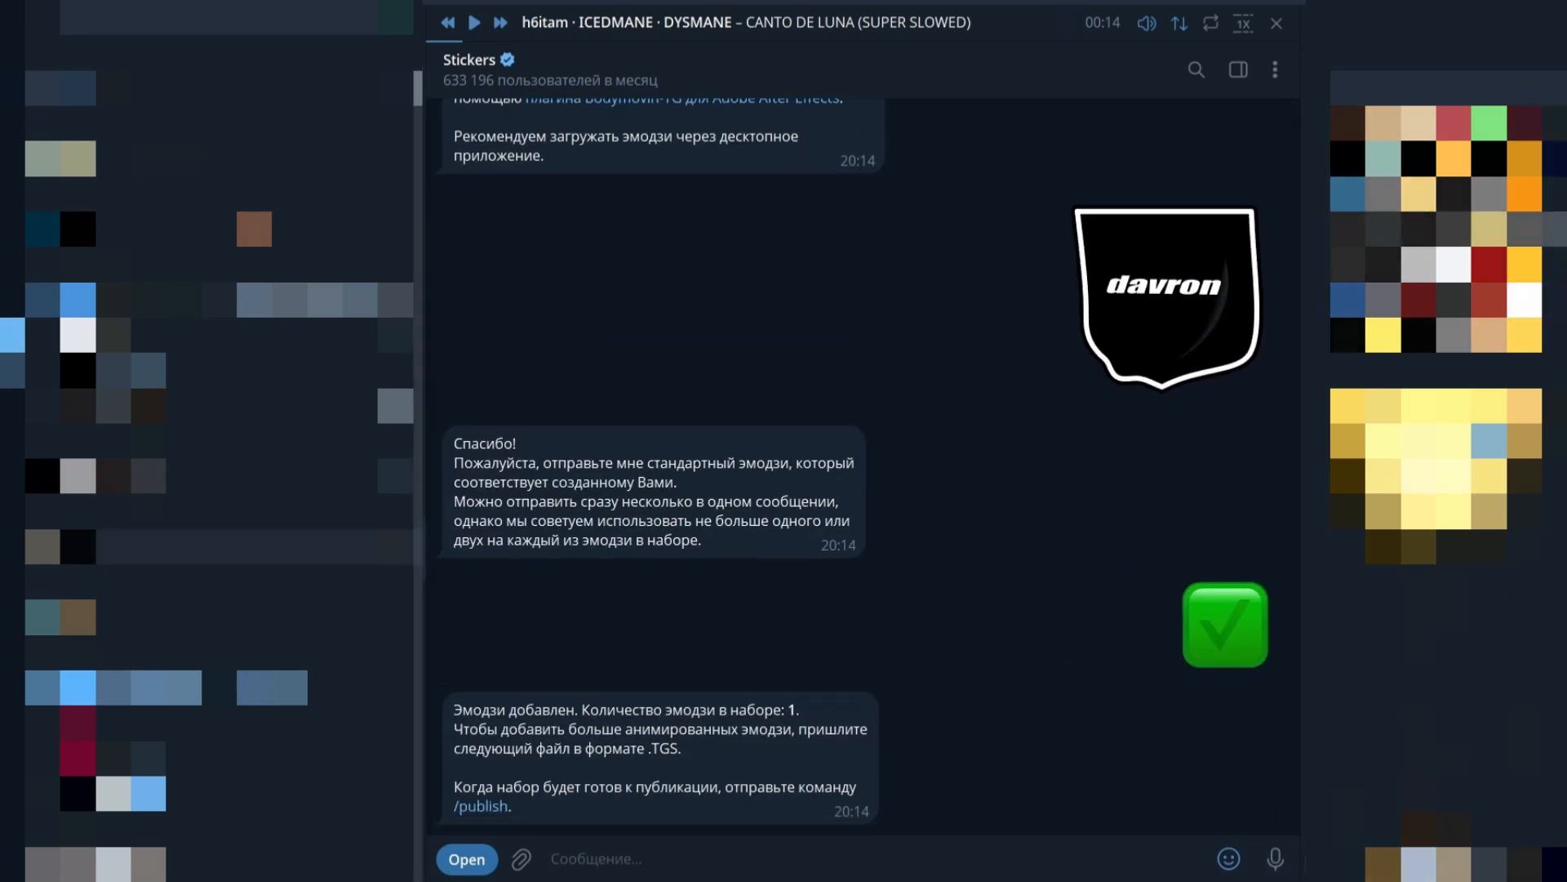
- Publish the emoji pack, skip its cover and give it the short name davrondevuchun
{"action": "left_click", "coordinate": [481, 806]}
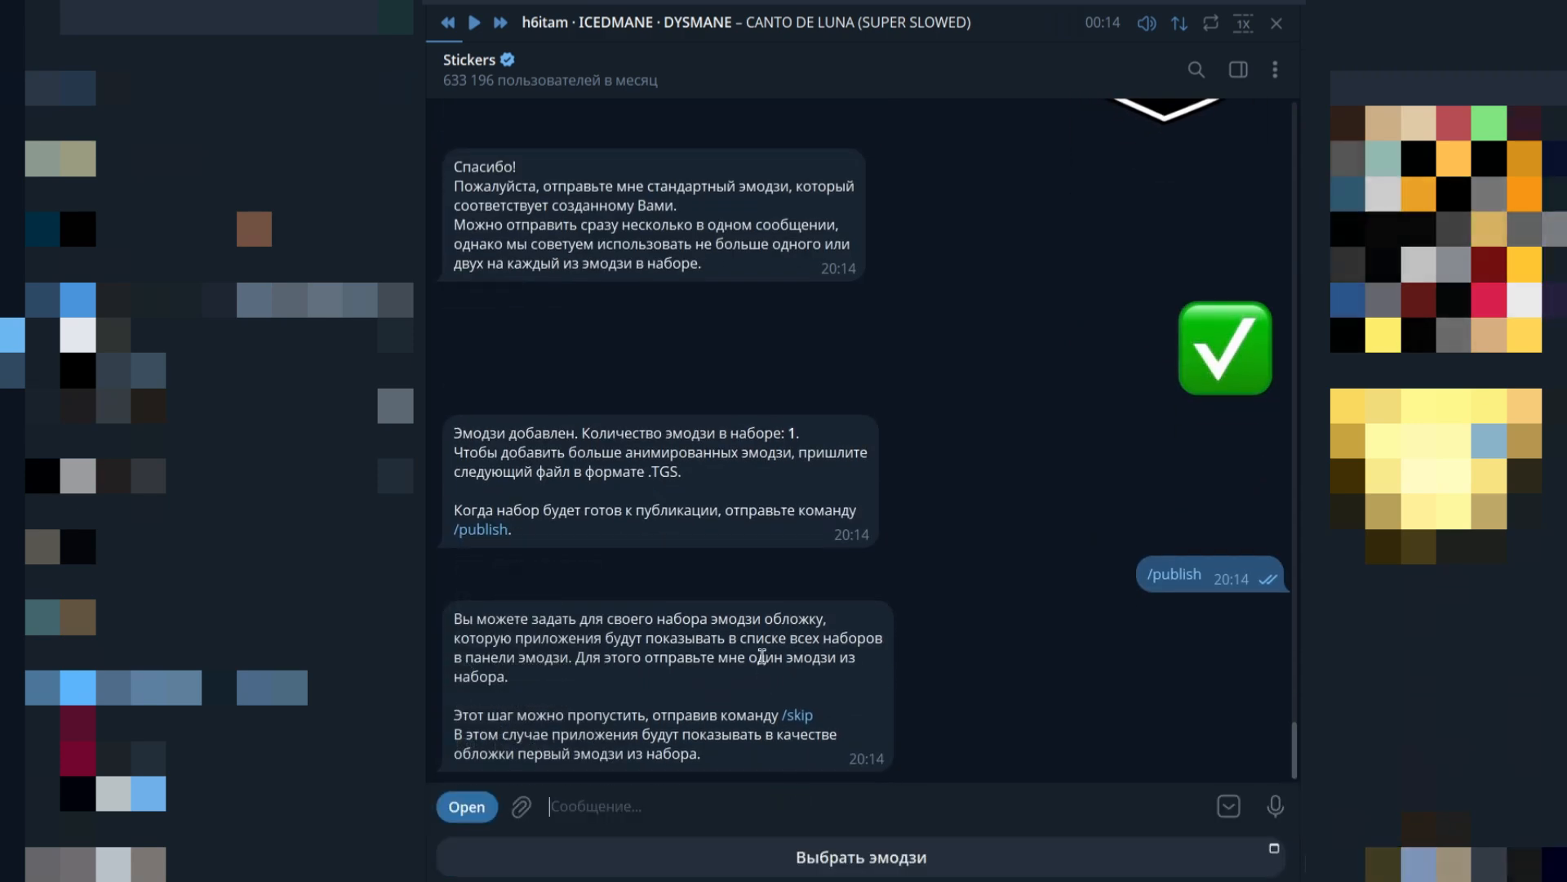
{"action": "left_click", "coordinate": [797, 714]}
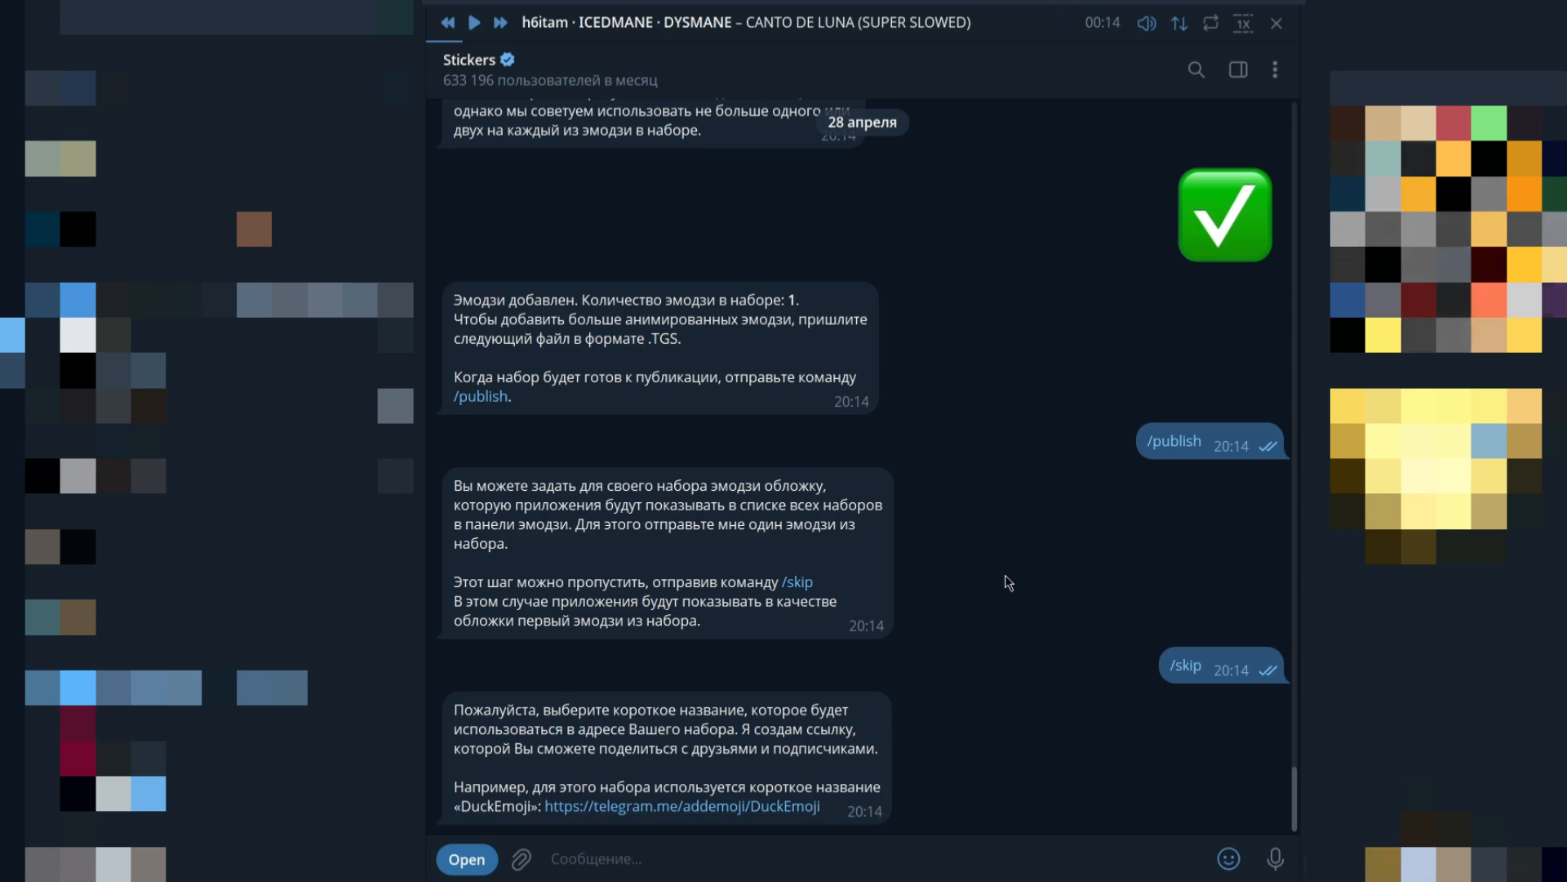
{"action": "type", "text": "davronde"}
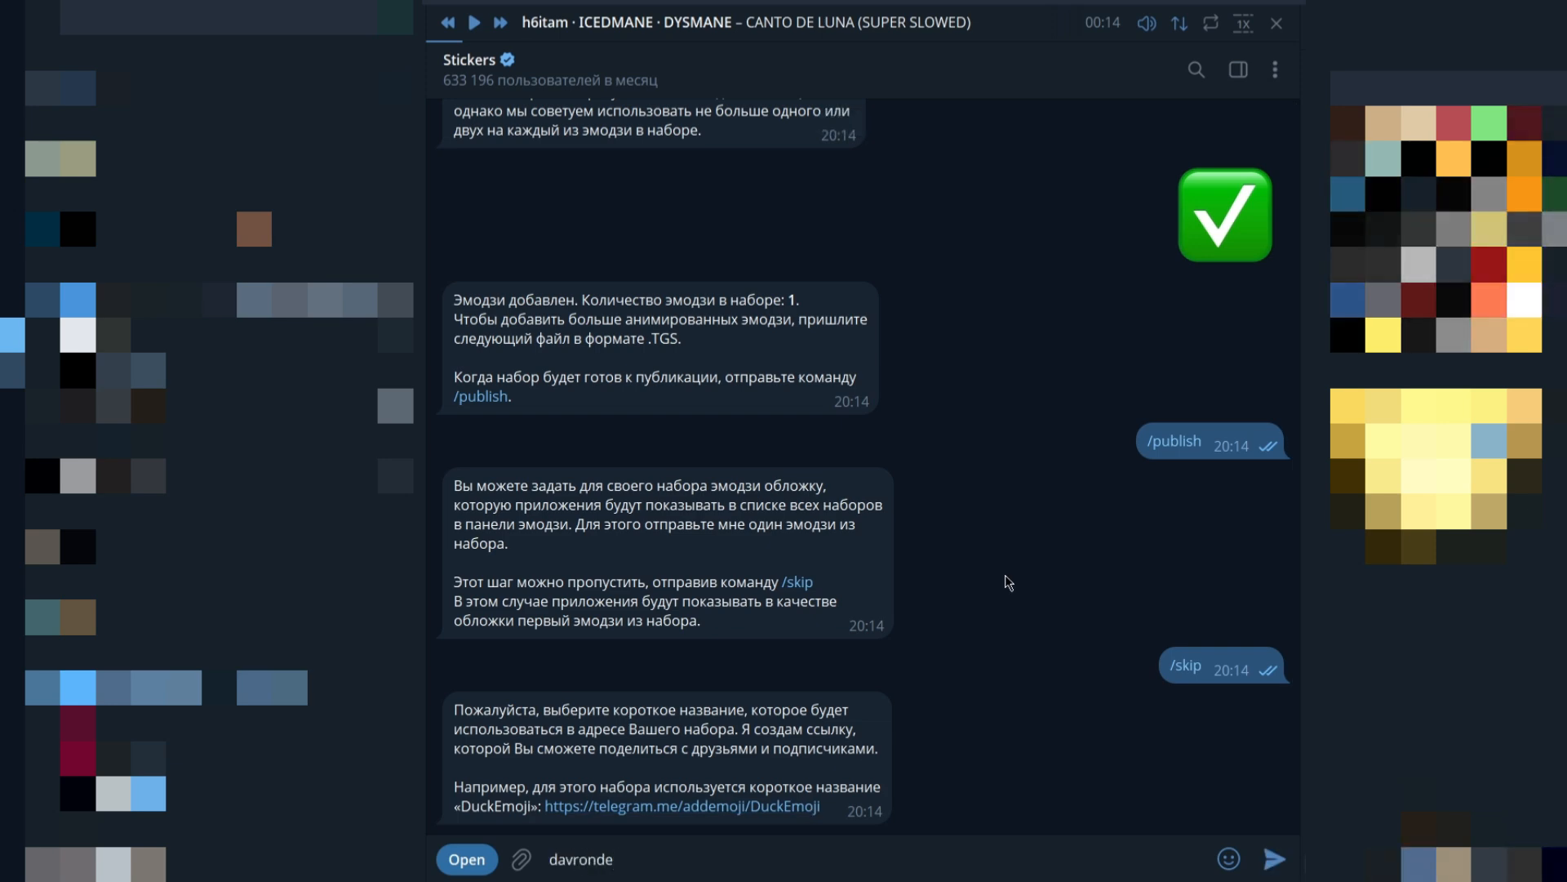
{"action": "type", "text": "vuchun"}
{"action": "key", "text": "Return"}
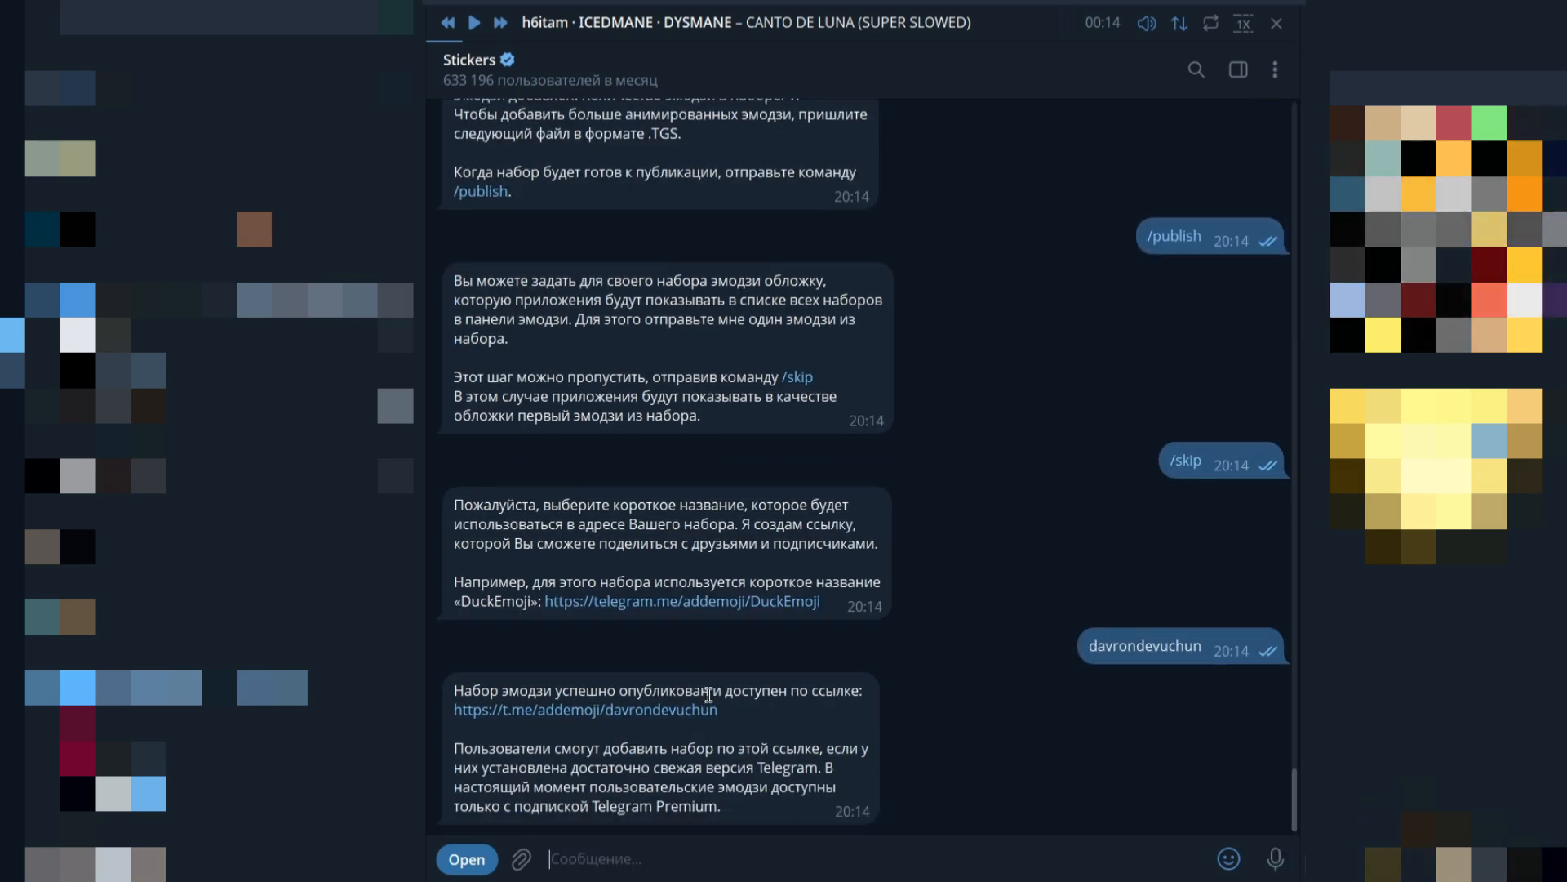
- Open the published pack's link and add the "for davron dev" emoji to the account
{"action": "left_click", "coordinate": [707, 709]}
{"action": "left_click", "coordinate": [619, 363]}
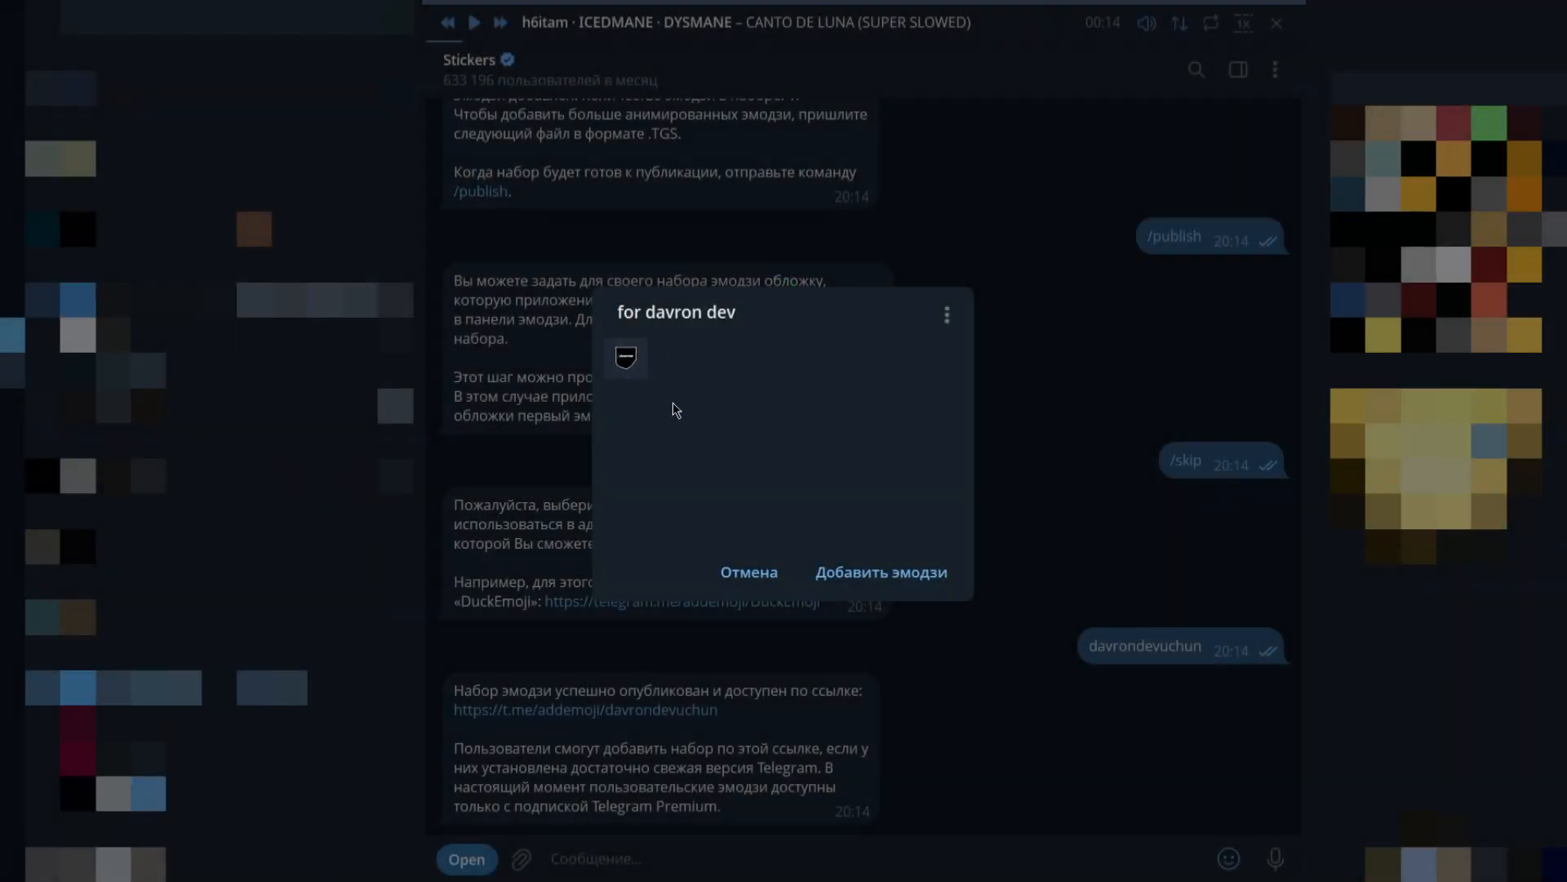
{"action": "left_click", "coordinate": [894, 568]}
- Open the account's own profile, inspect the emoji status beside the name and return to the profile
{"action": "left_click", "coordinate": [6, 18]}
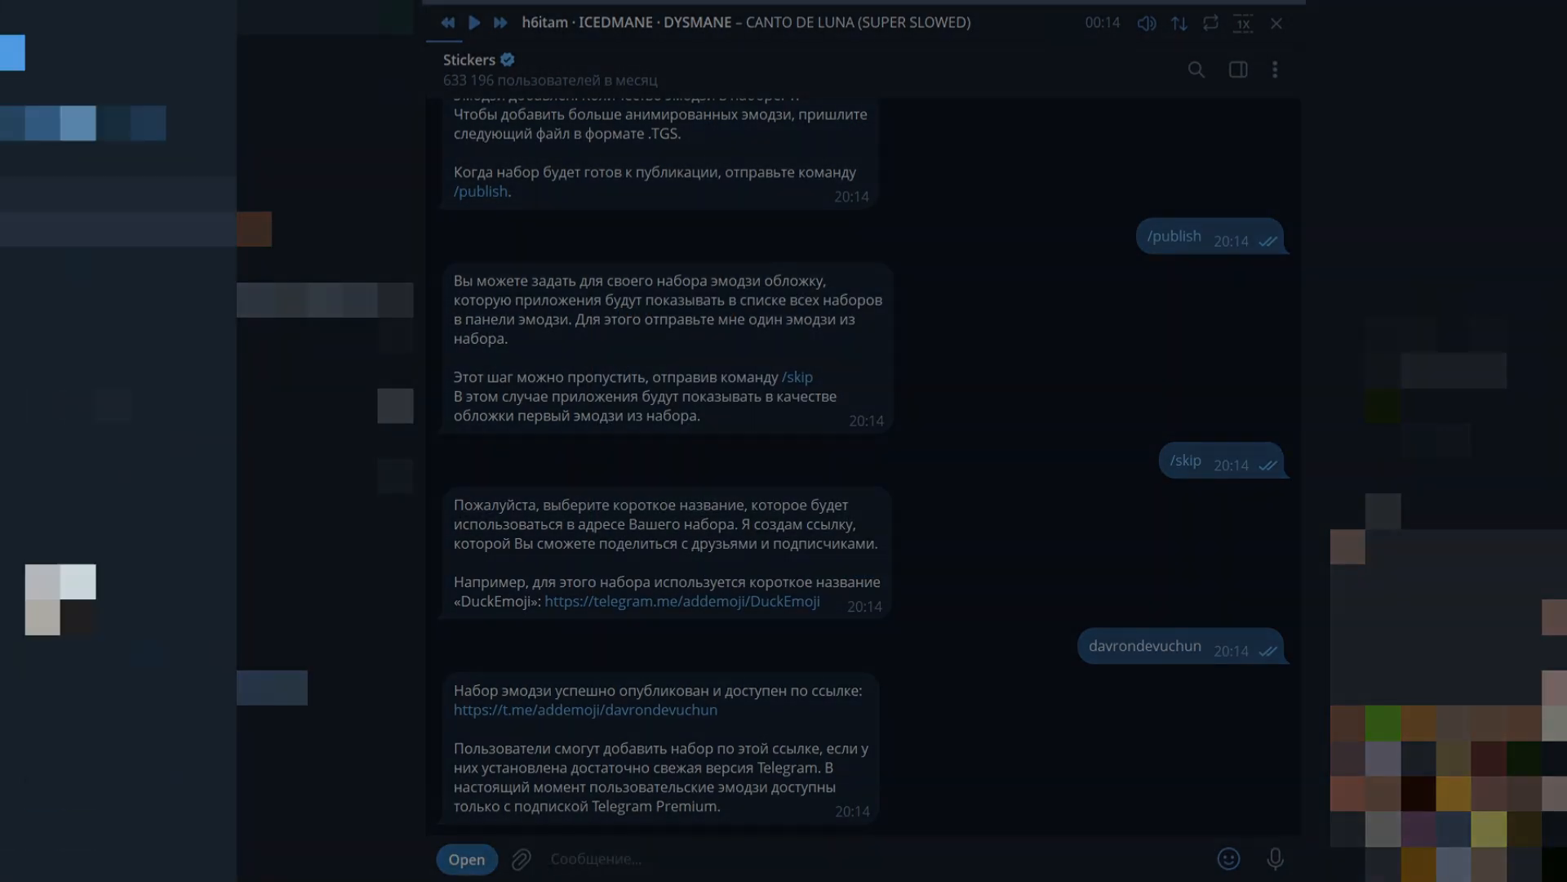
{"action": "left_click", "coordinate": [114, 286]}
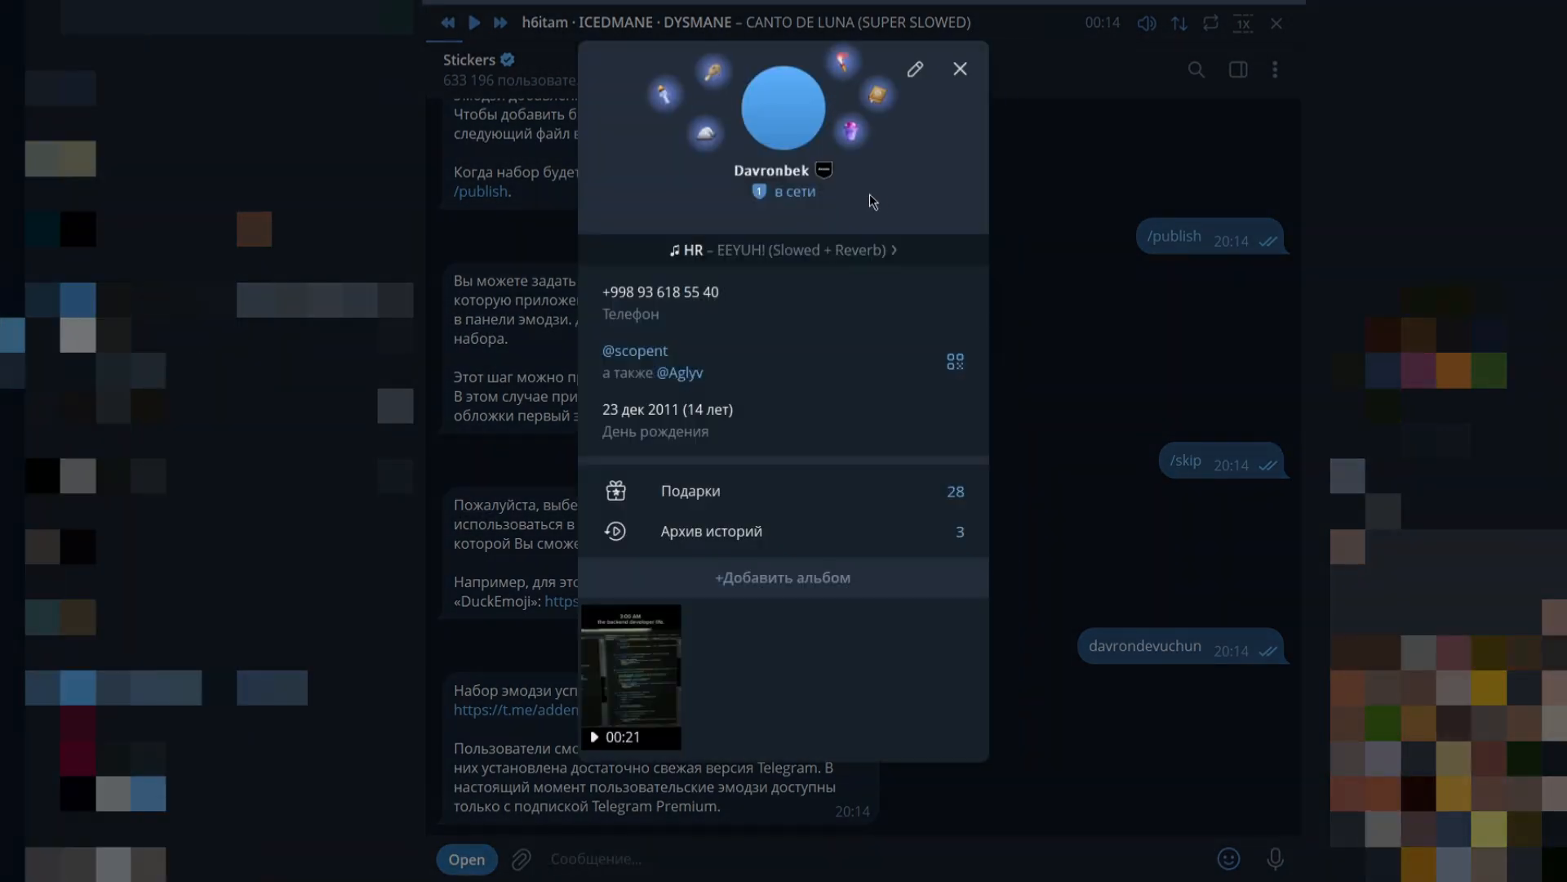
{"action": "left_click", "coordinate": [824, 172]}
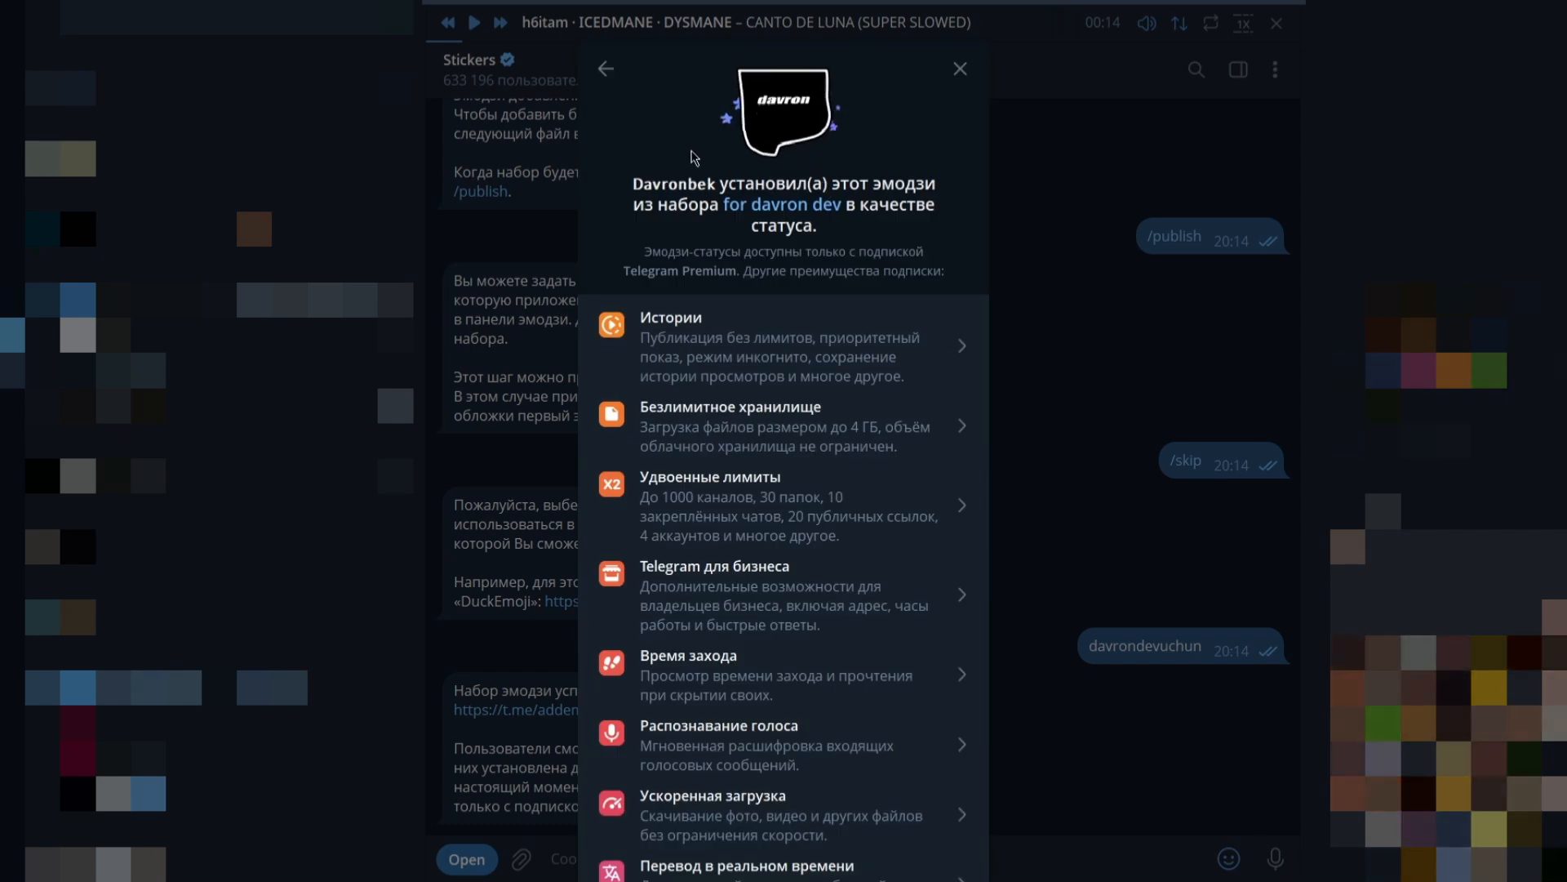
{"action": "left_click", "coordinate": [616, 70]}
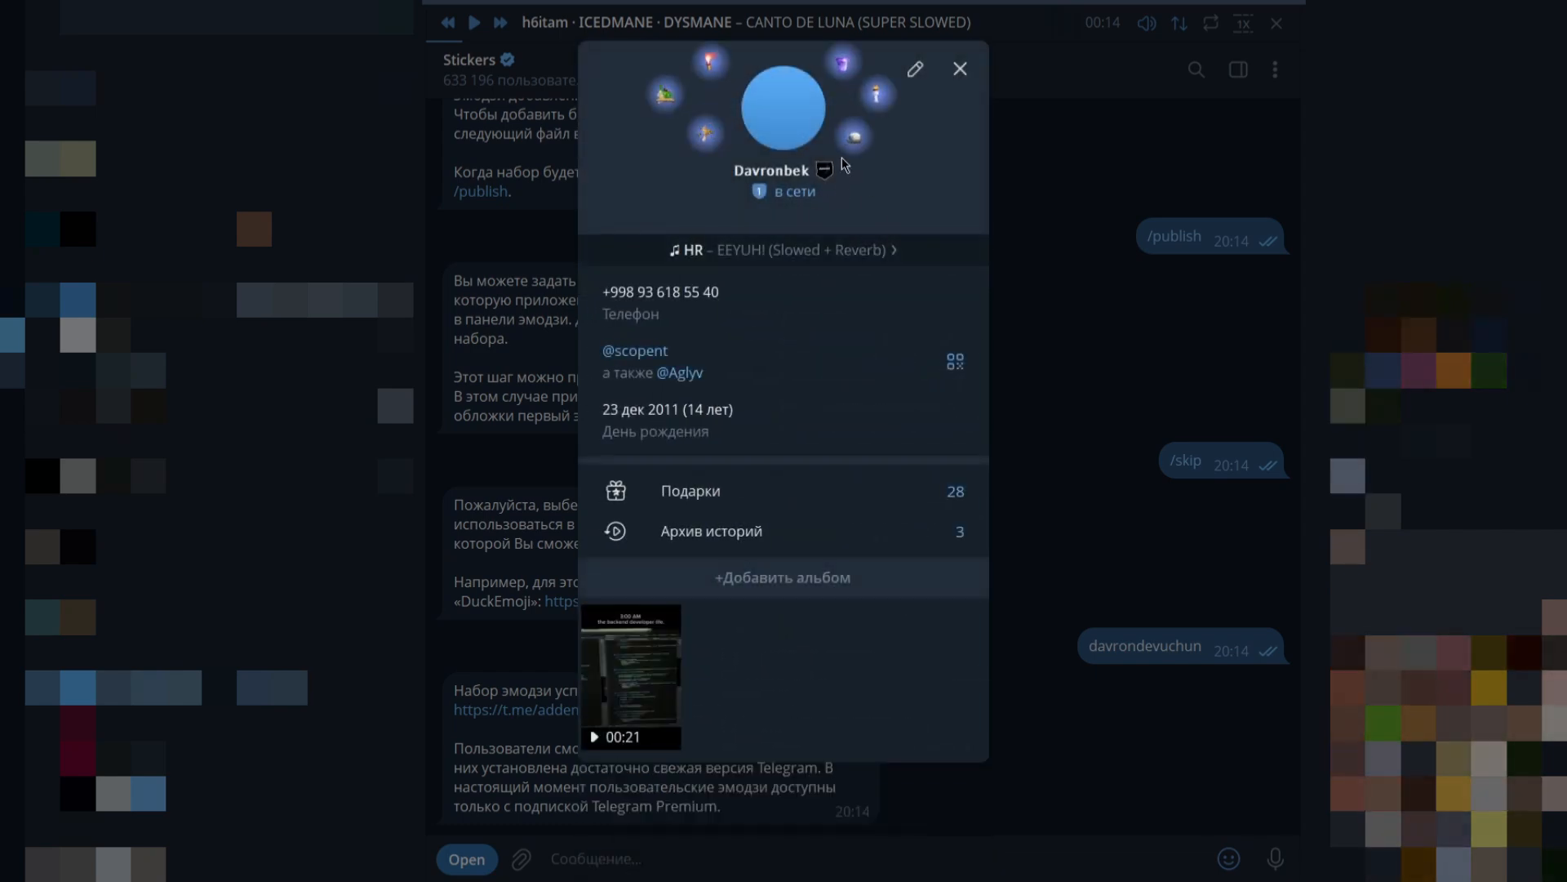